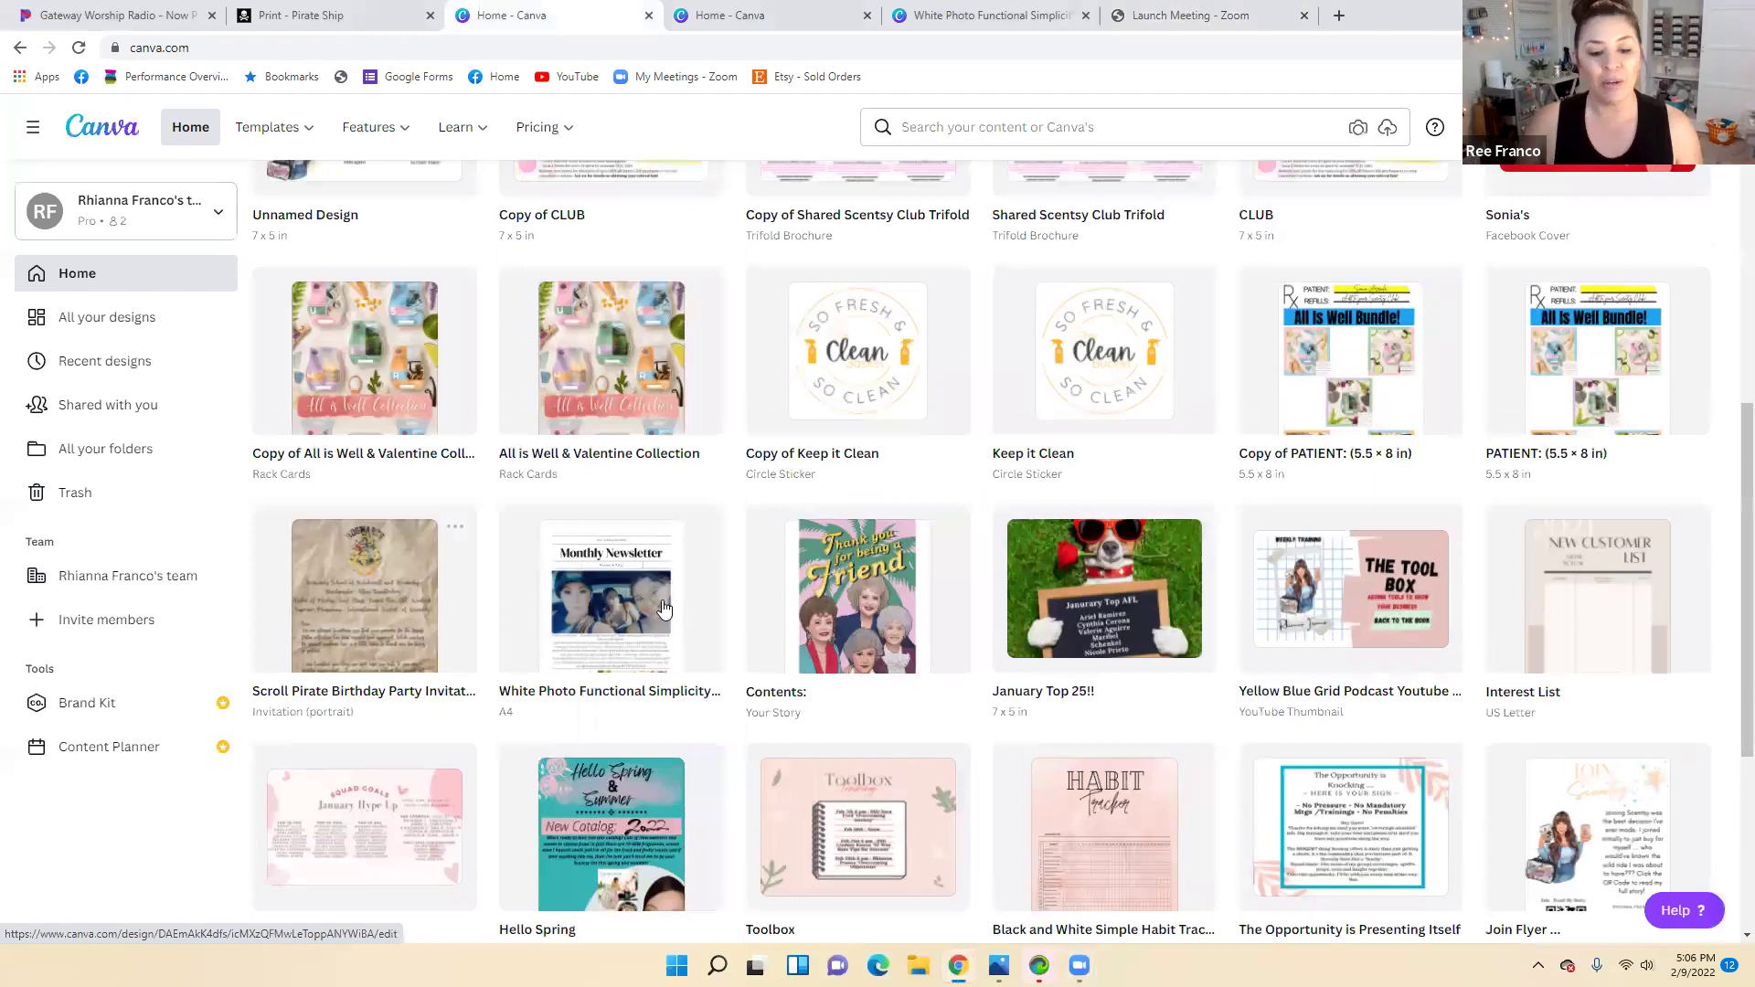
Search the templates for "newsletter"
{"action": "scroll", "coordinate": [633, 549], "scroll_direction": "down", "scroll_amount": 5}
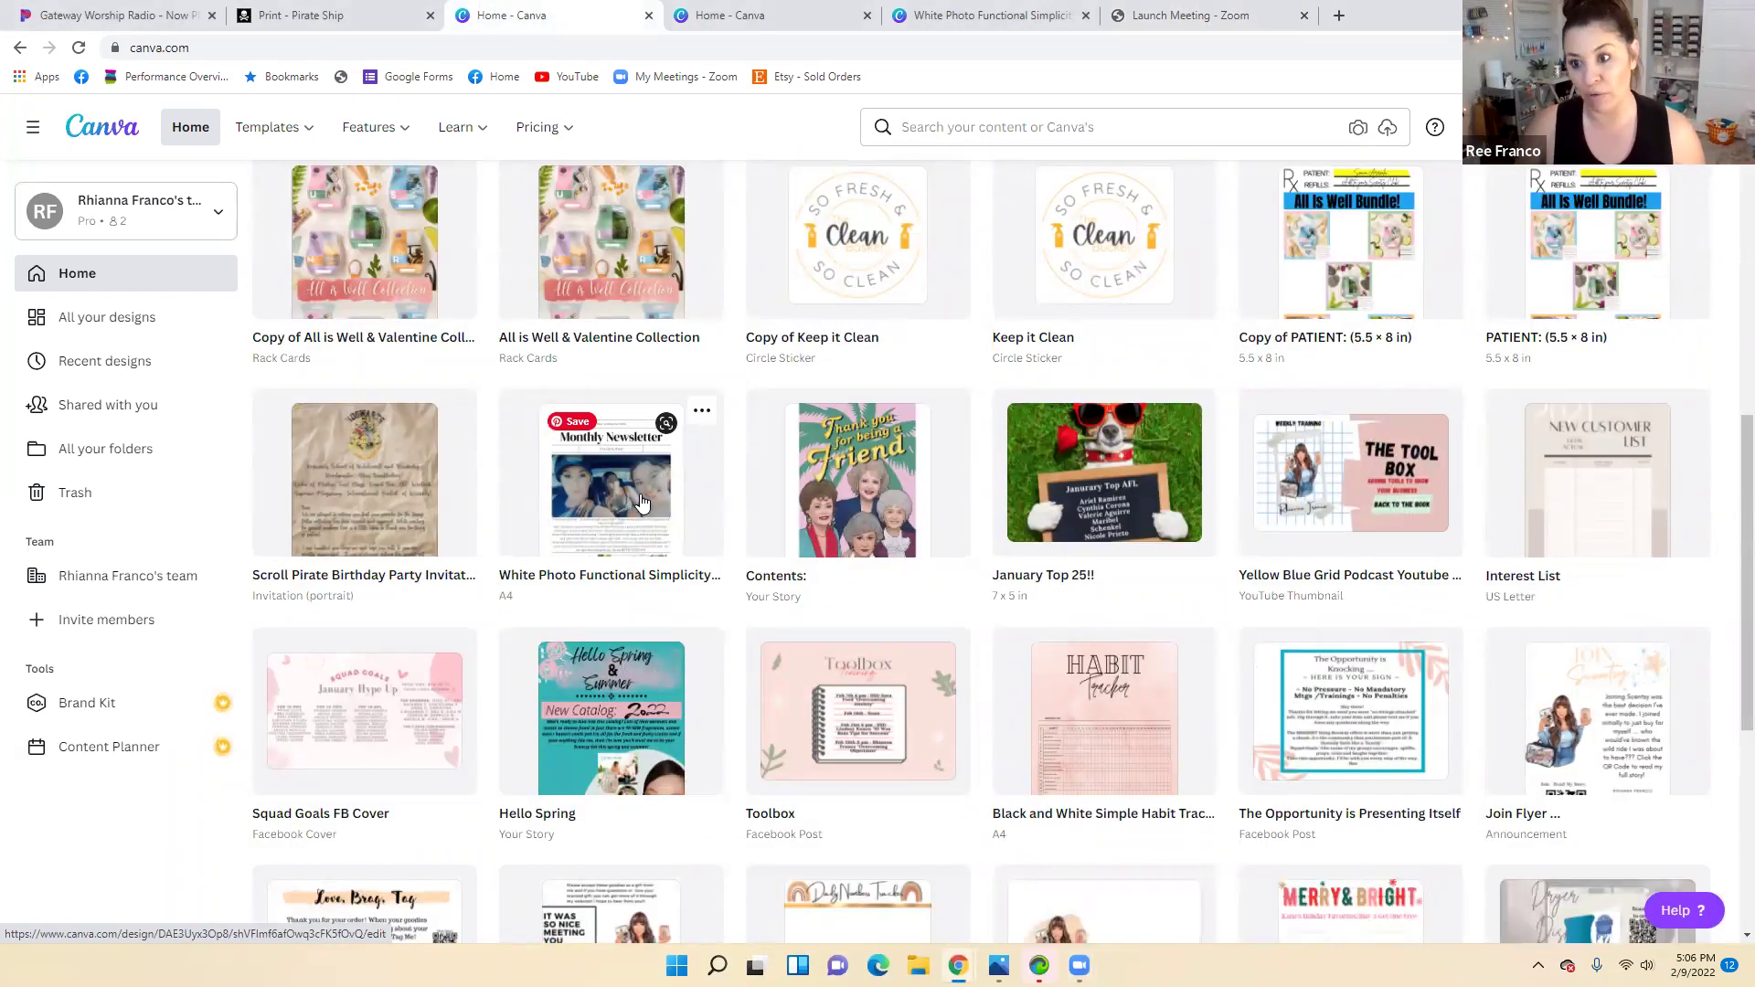
{"action": "scroll", "coordinate": [639, 501], "scroll_direction": "up", "scroll_amount": 5}
{"action": "scroll", "coordinate": [663, 497], "scroll_direction": "up", "scroll_amount": 4}
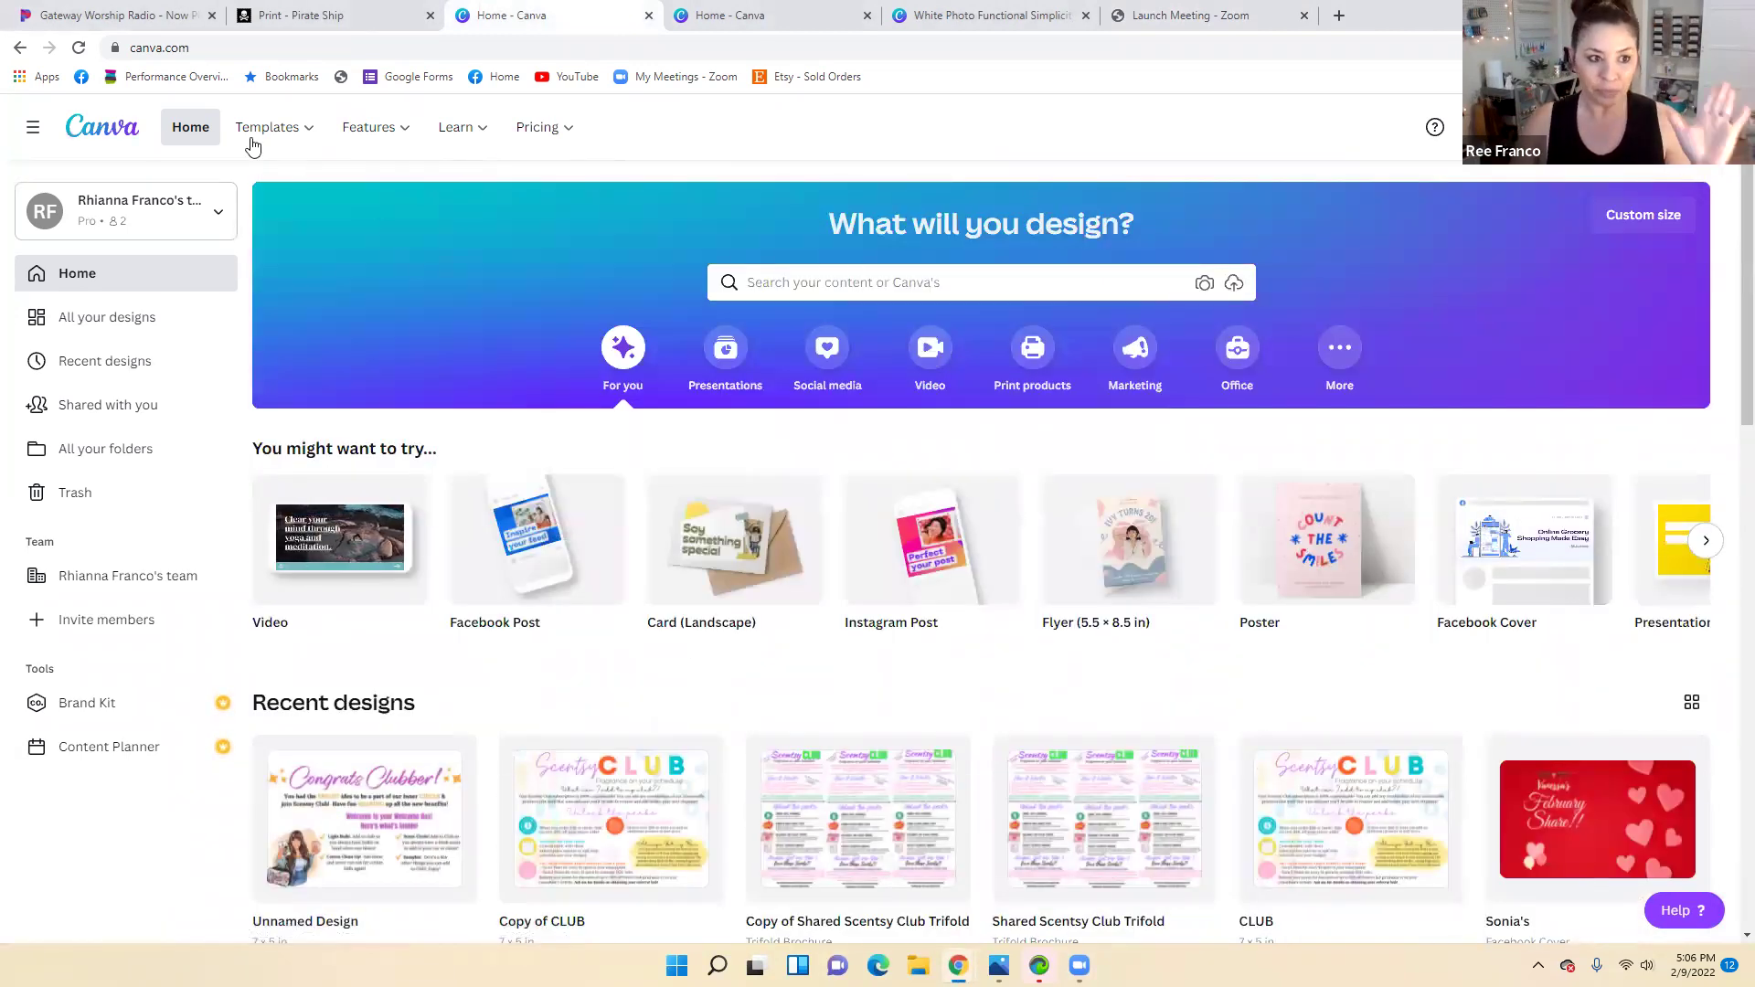
{"action": "left_click", "coordinate": [971, 266]}
{"action": "type", "text": "new"}
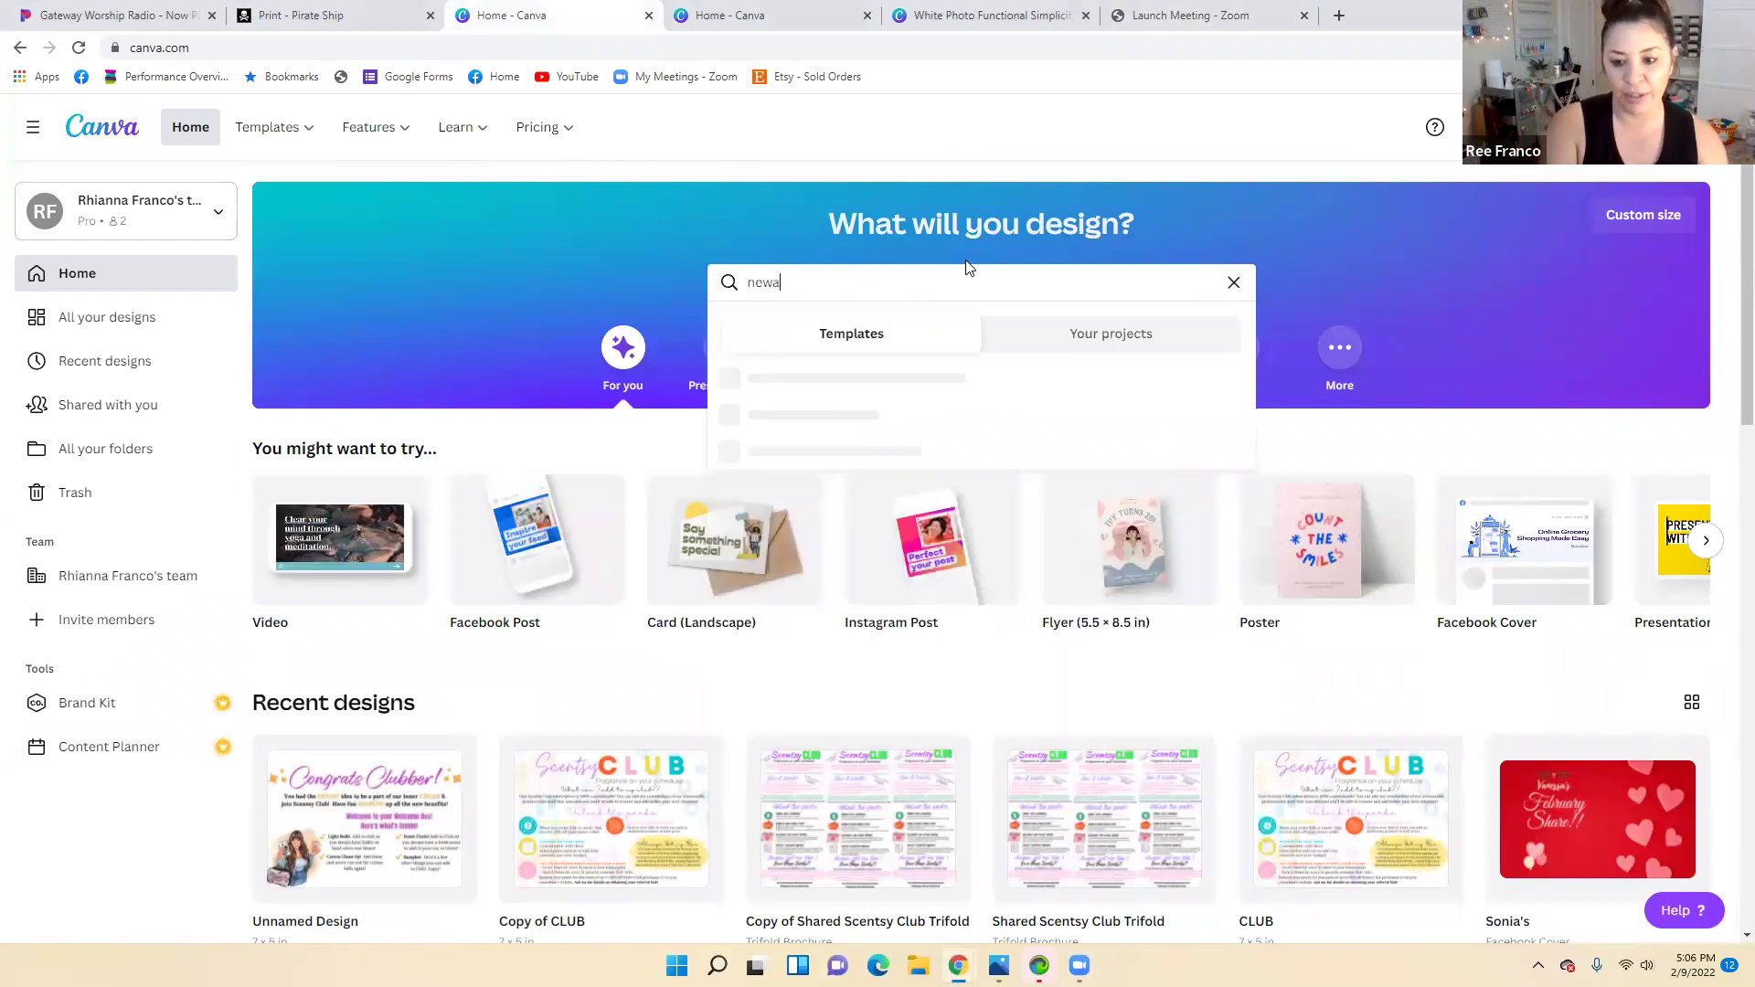
{"action": "type", "text": "sletter"}
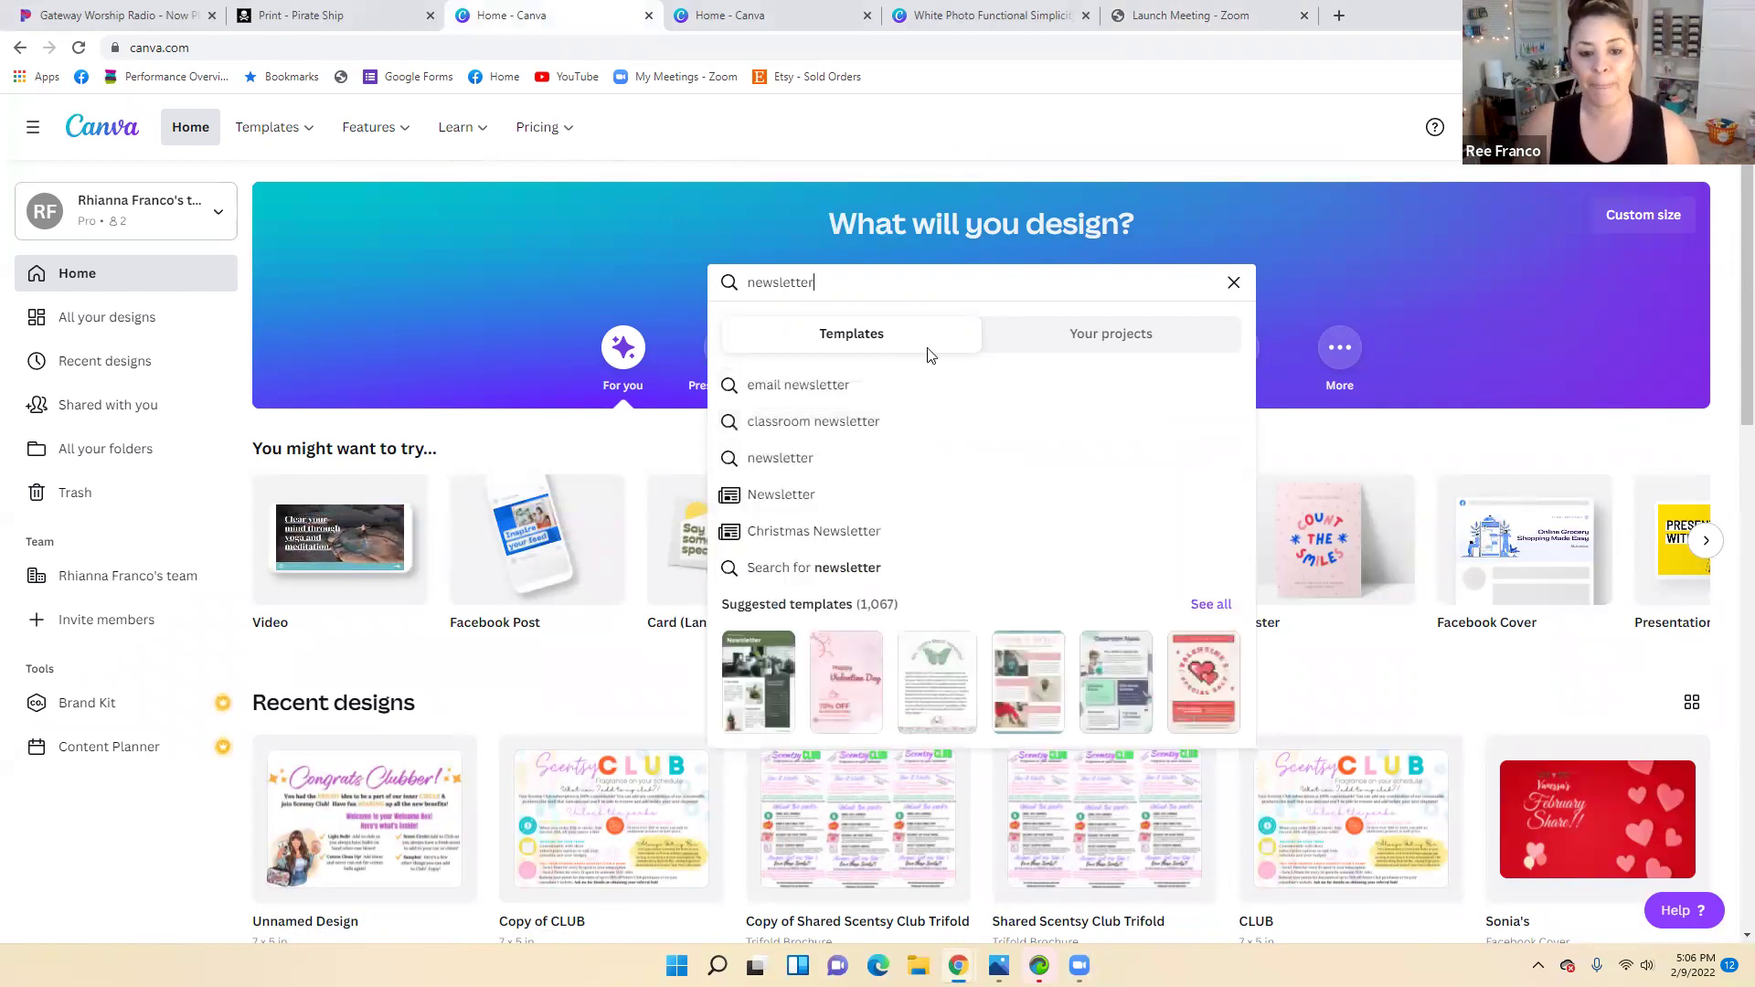
{"action": "key", "text": "Return"}
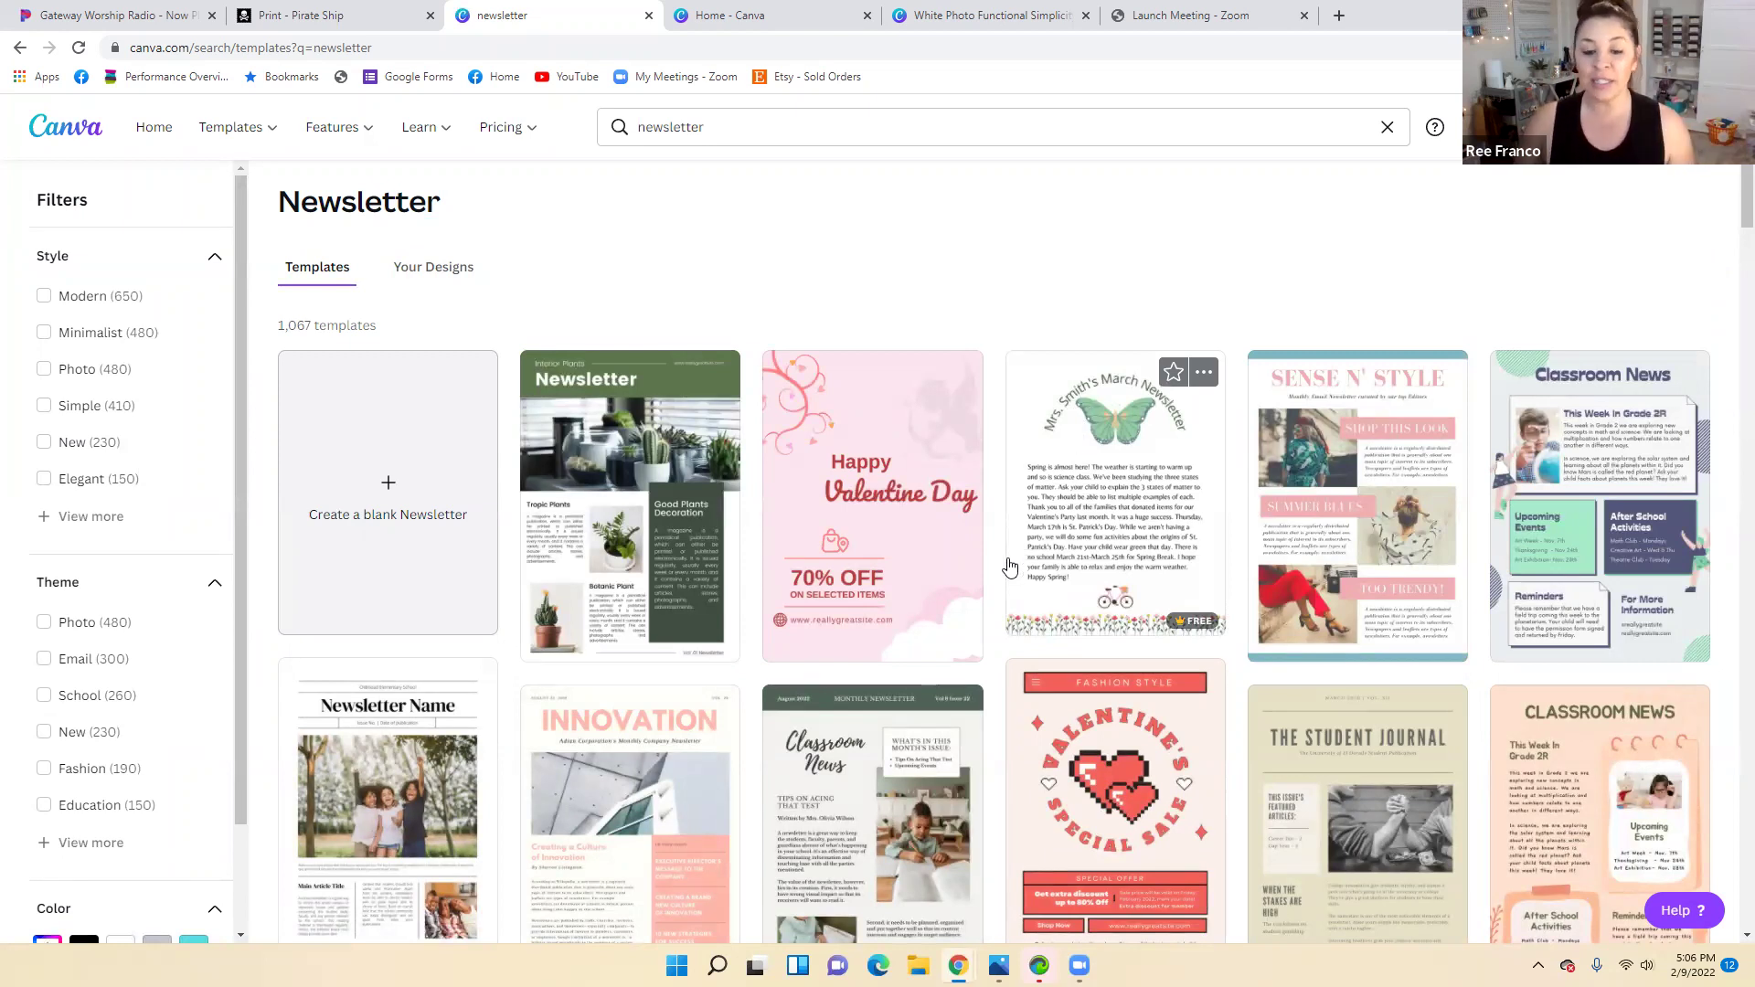
Create a design from the dark red Happy Valentine's Day newsletter template with three oval photos
{"action": "scroll", "coordinate": [940, 502], "scroll_direction": "down", "scroll_amount": 2}
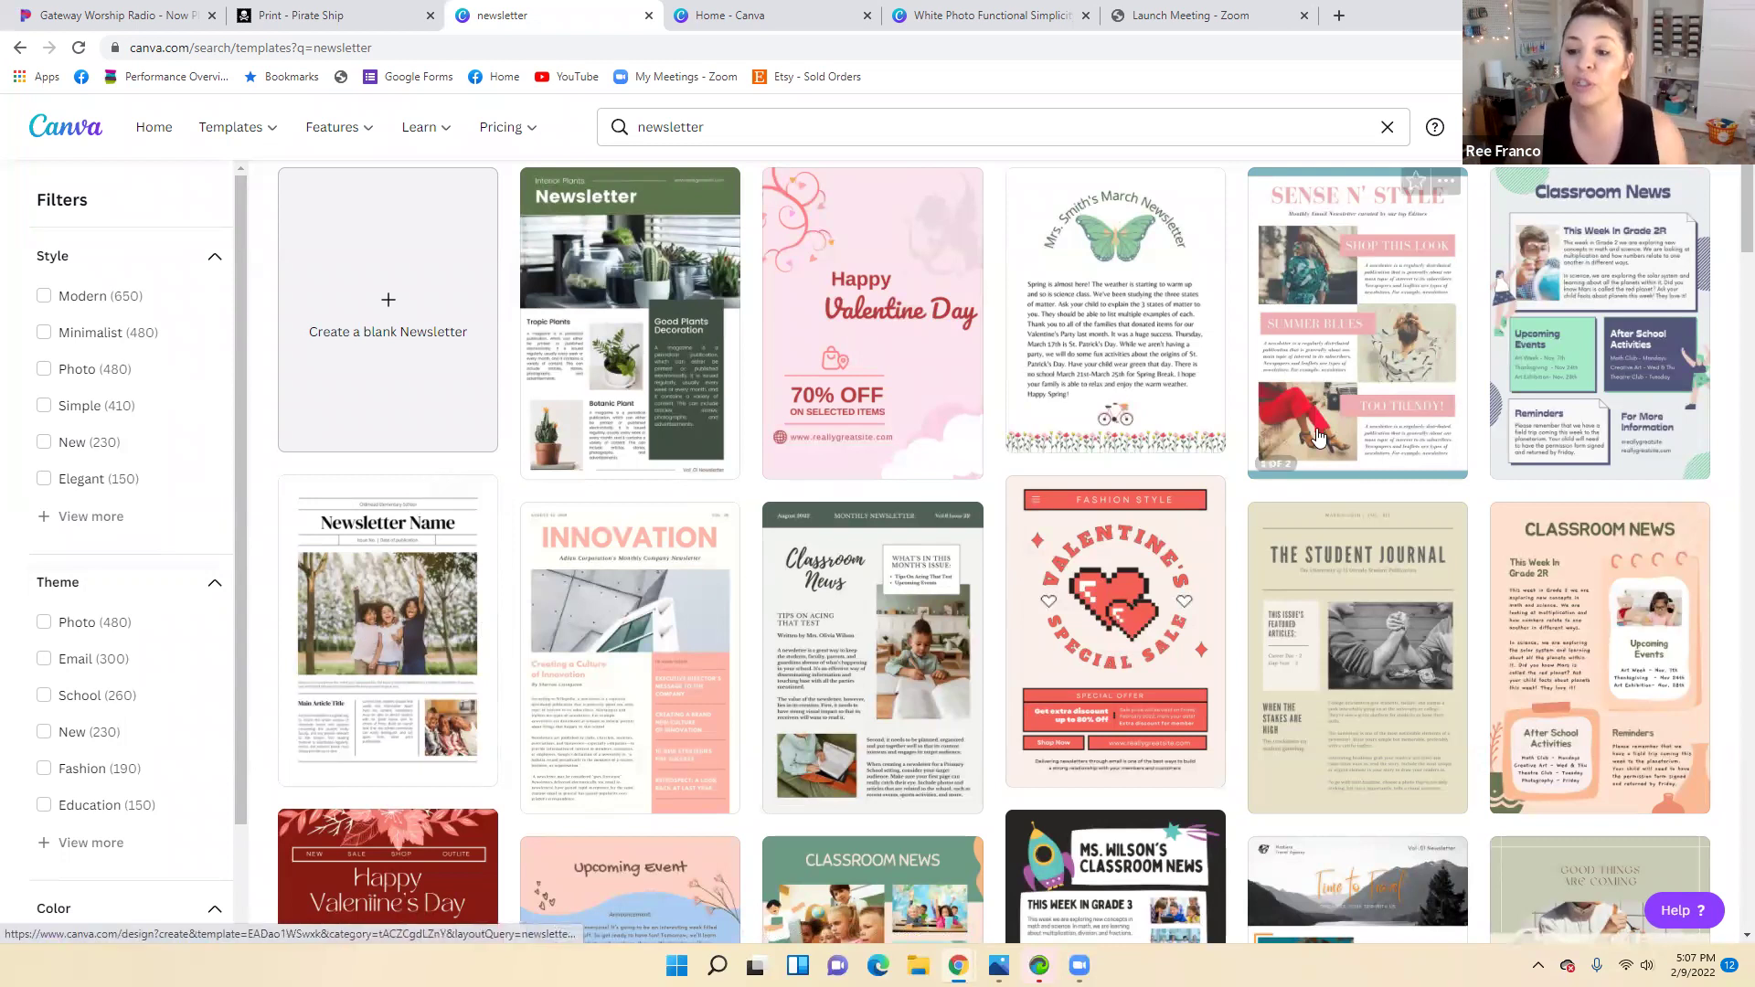
{"action": "scroll", "coordinate": [1305, 457], "scroll_direction": "down", "scroll_amount": 1}
{"action": "scroll", "coordinate": [1305, 457], "scroll_direction": "down", "scroll_amount": 3}
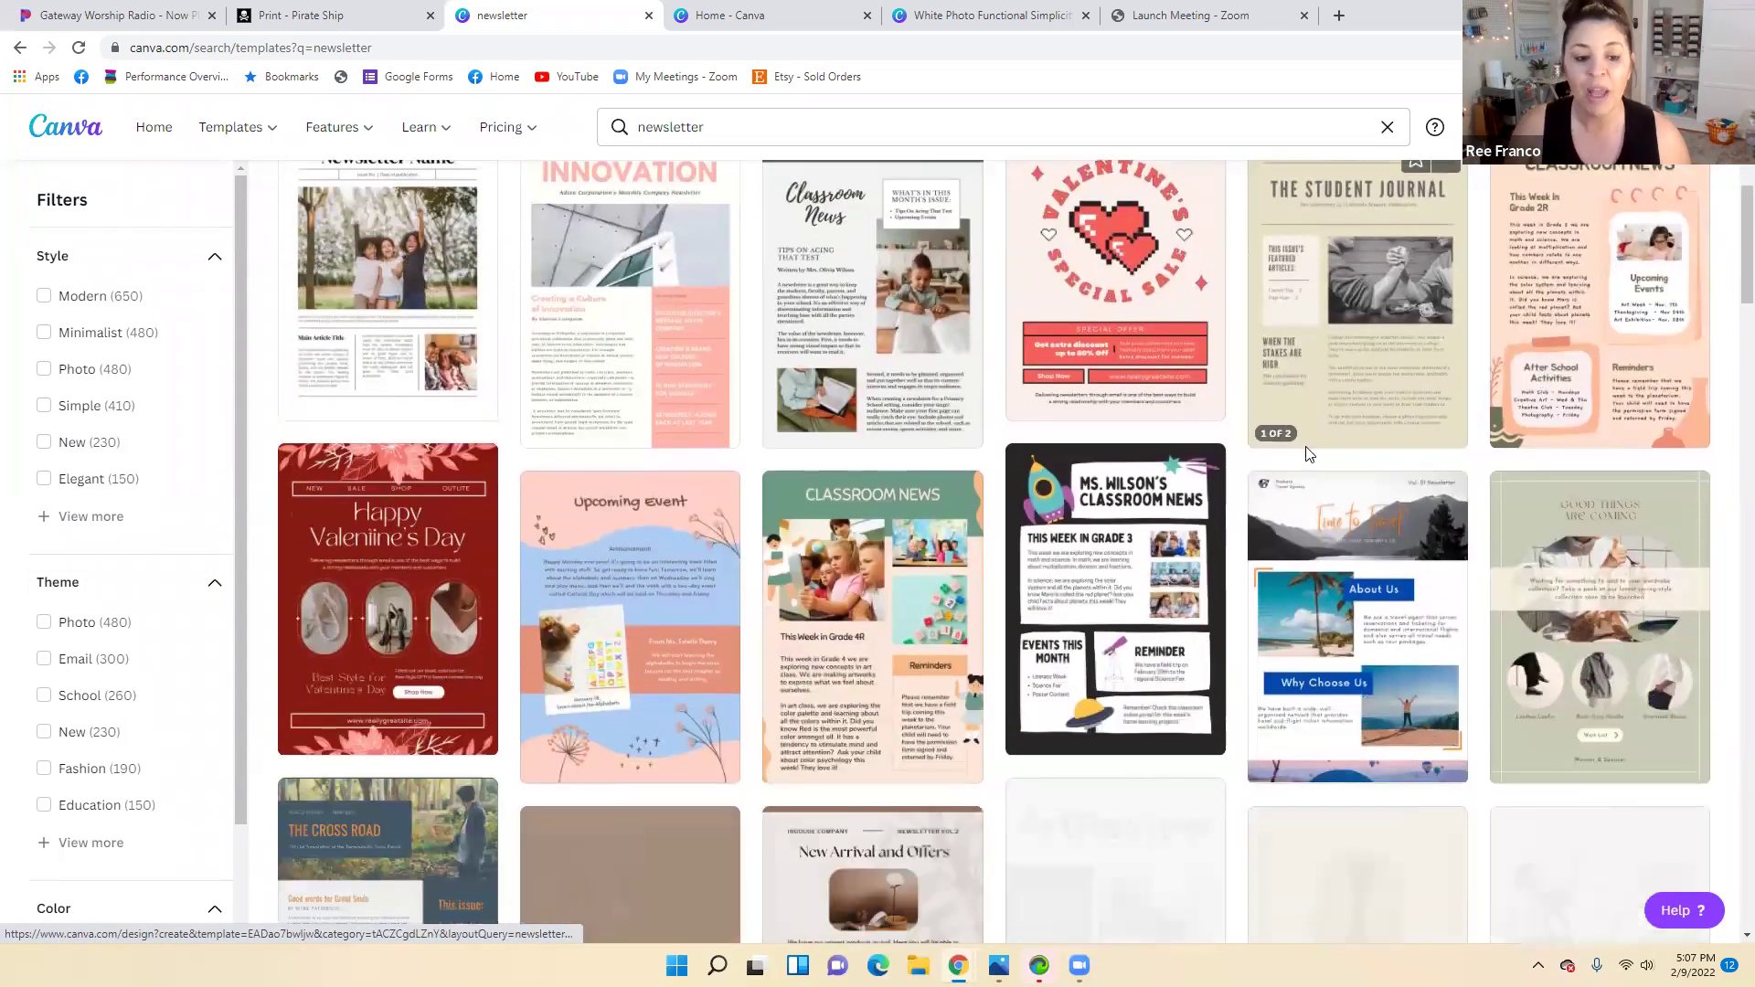
{"action": "left_click", "coordinate": [387, 457]}
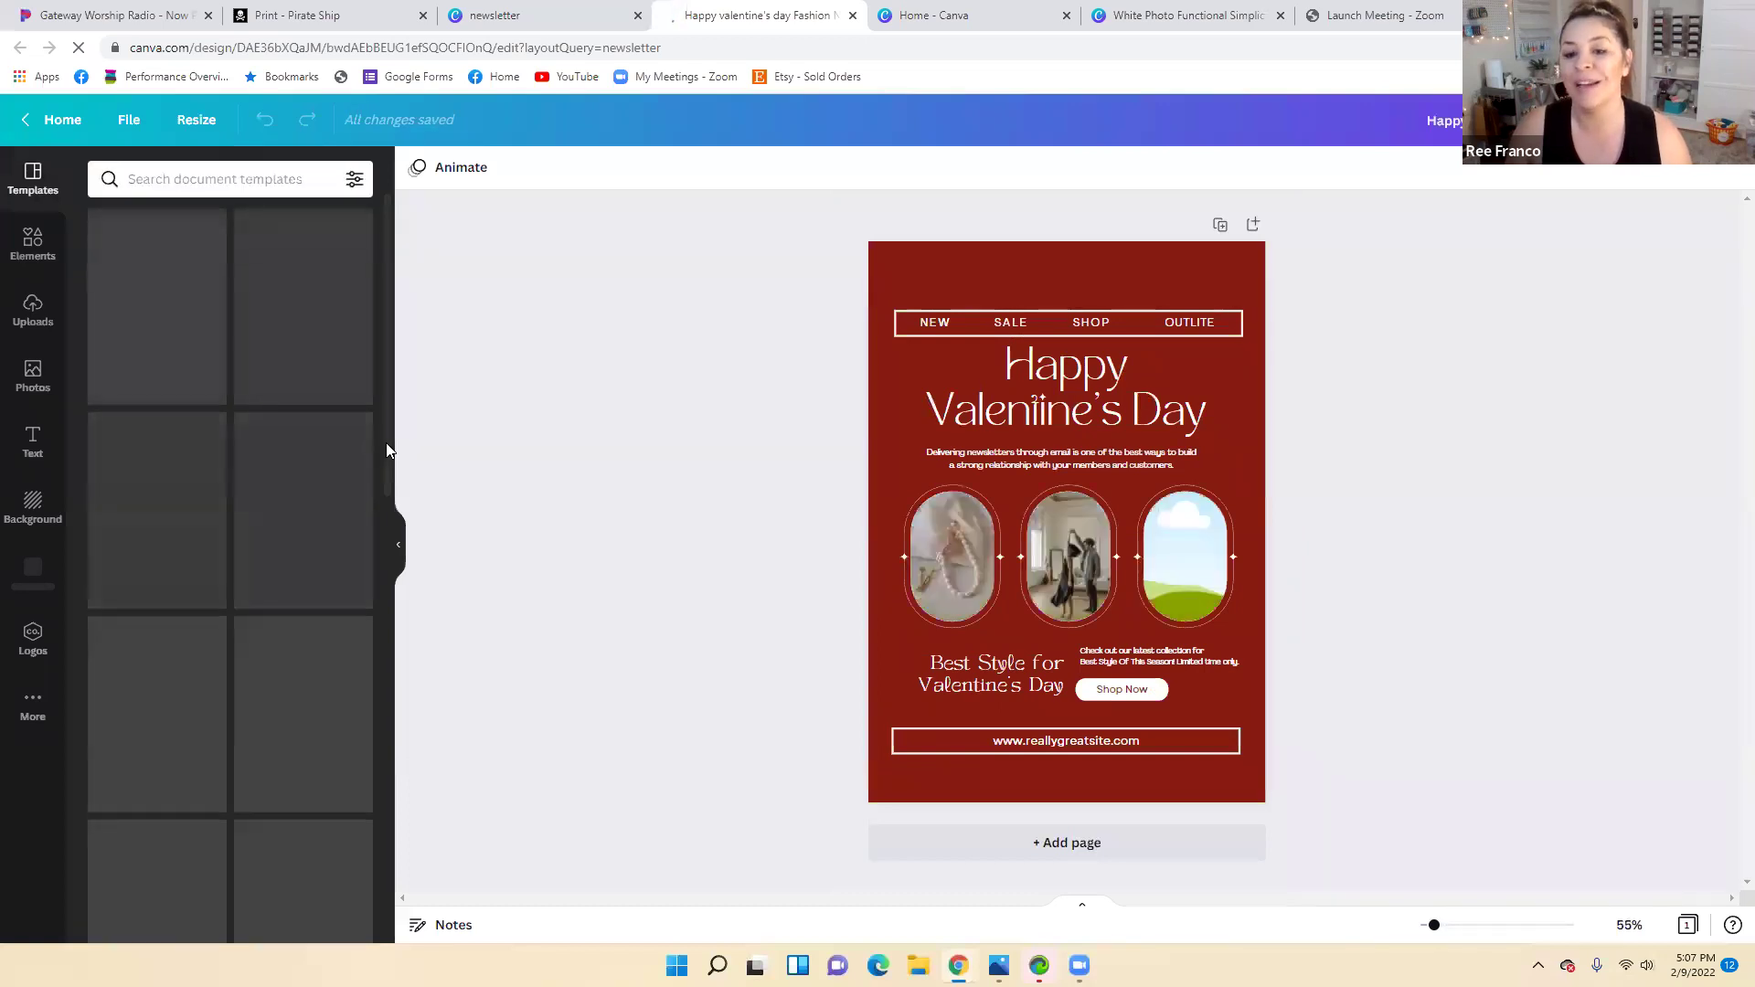
Delete the placeholder photos from the three oval frames in the middle of the page
{"action": "left_click", "coordinate": [954, 578]}
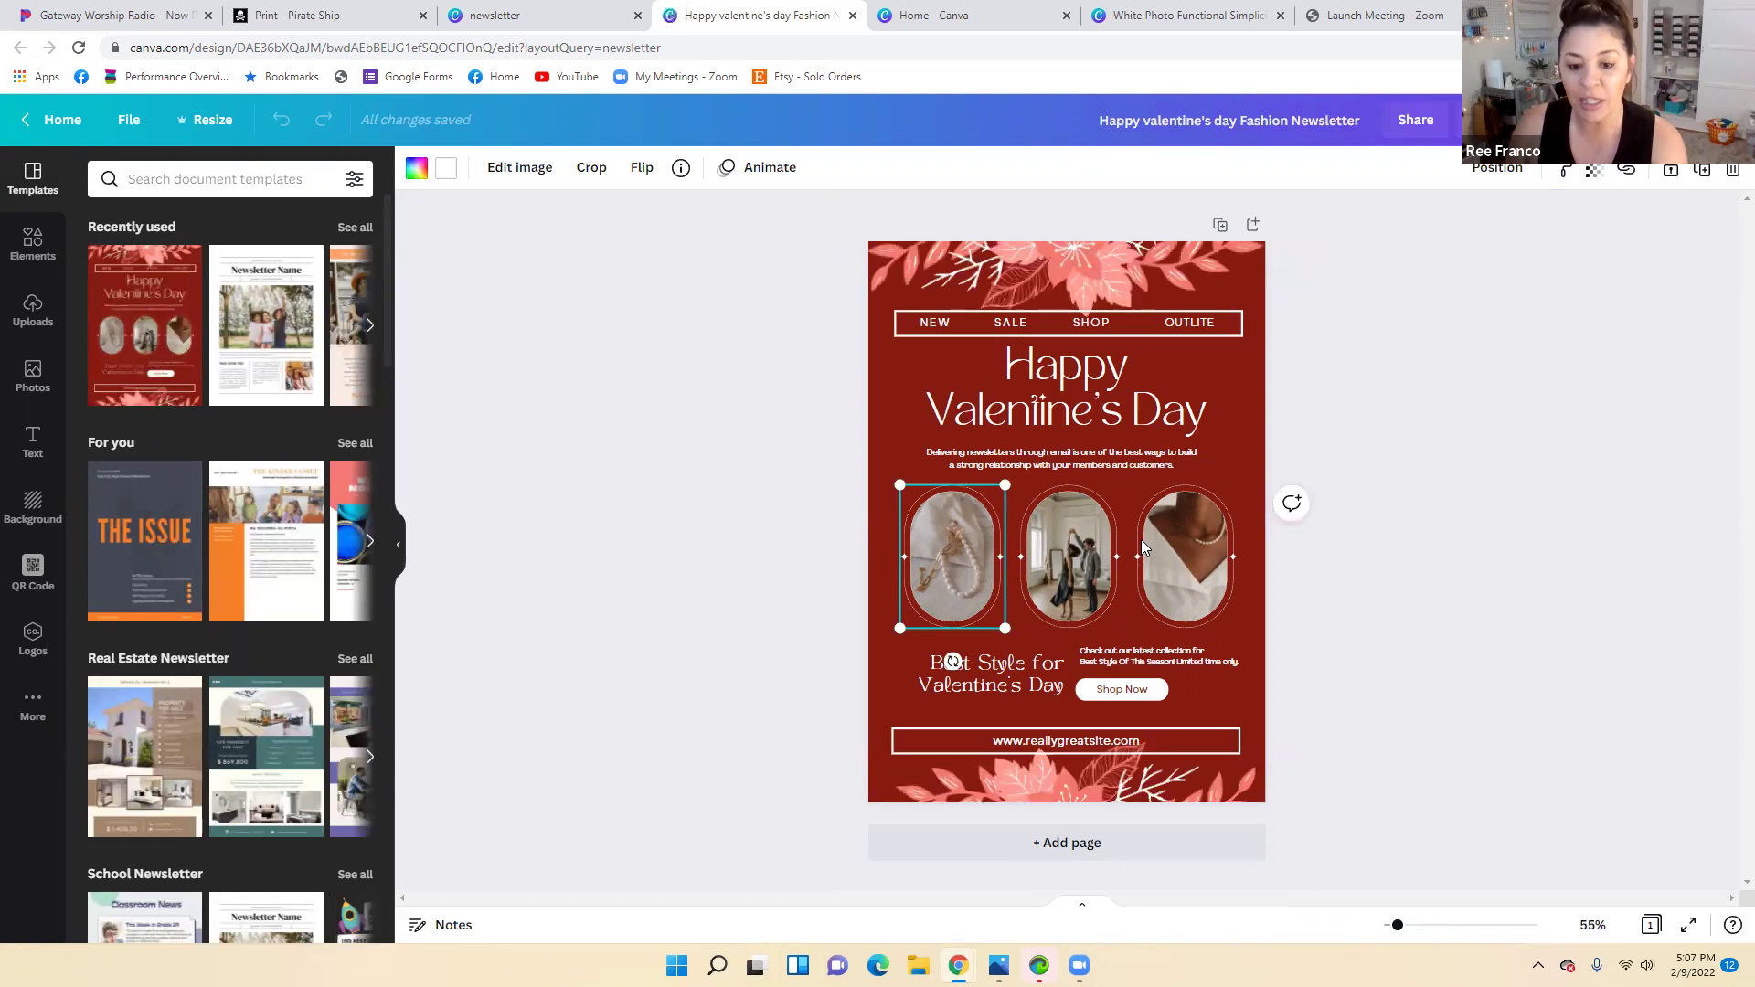
{"action": "key", "text": "Delete"}
{"action": "left_click", "coordinate": [1080, 556]}
{"action": "key", "text": "Delete"}
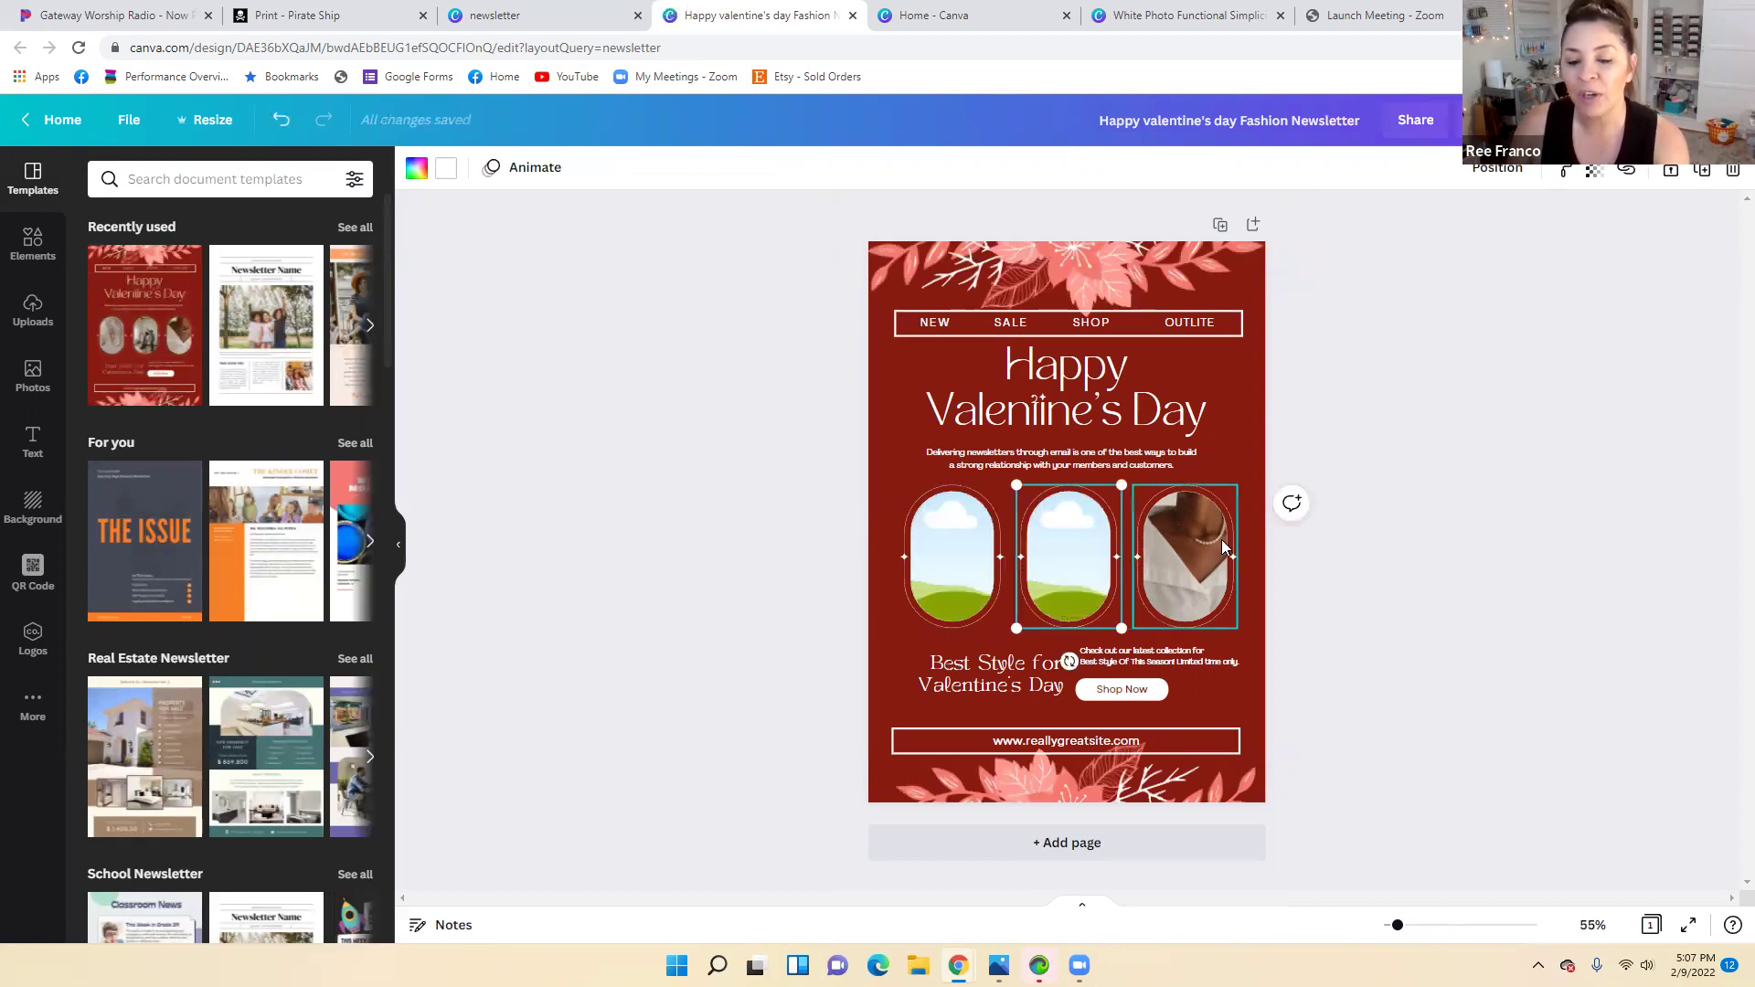
{"action": "left_click", "coordinate": [1174, 552]}
{"action": "key", "text": "Delete"}
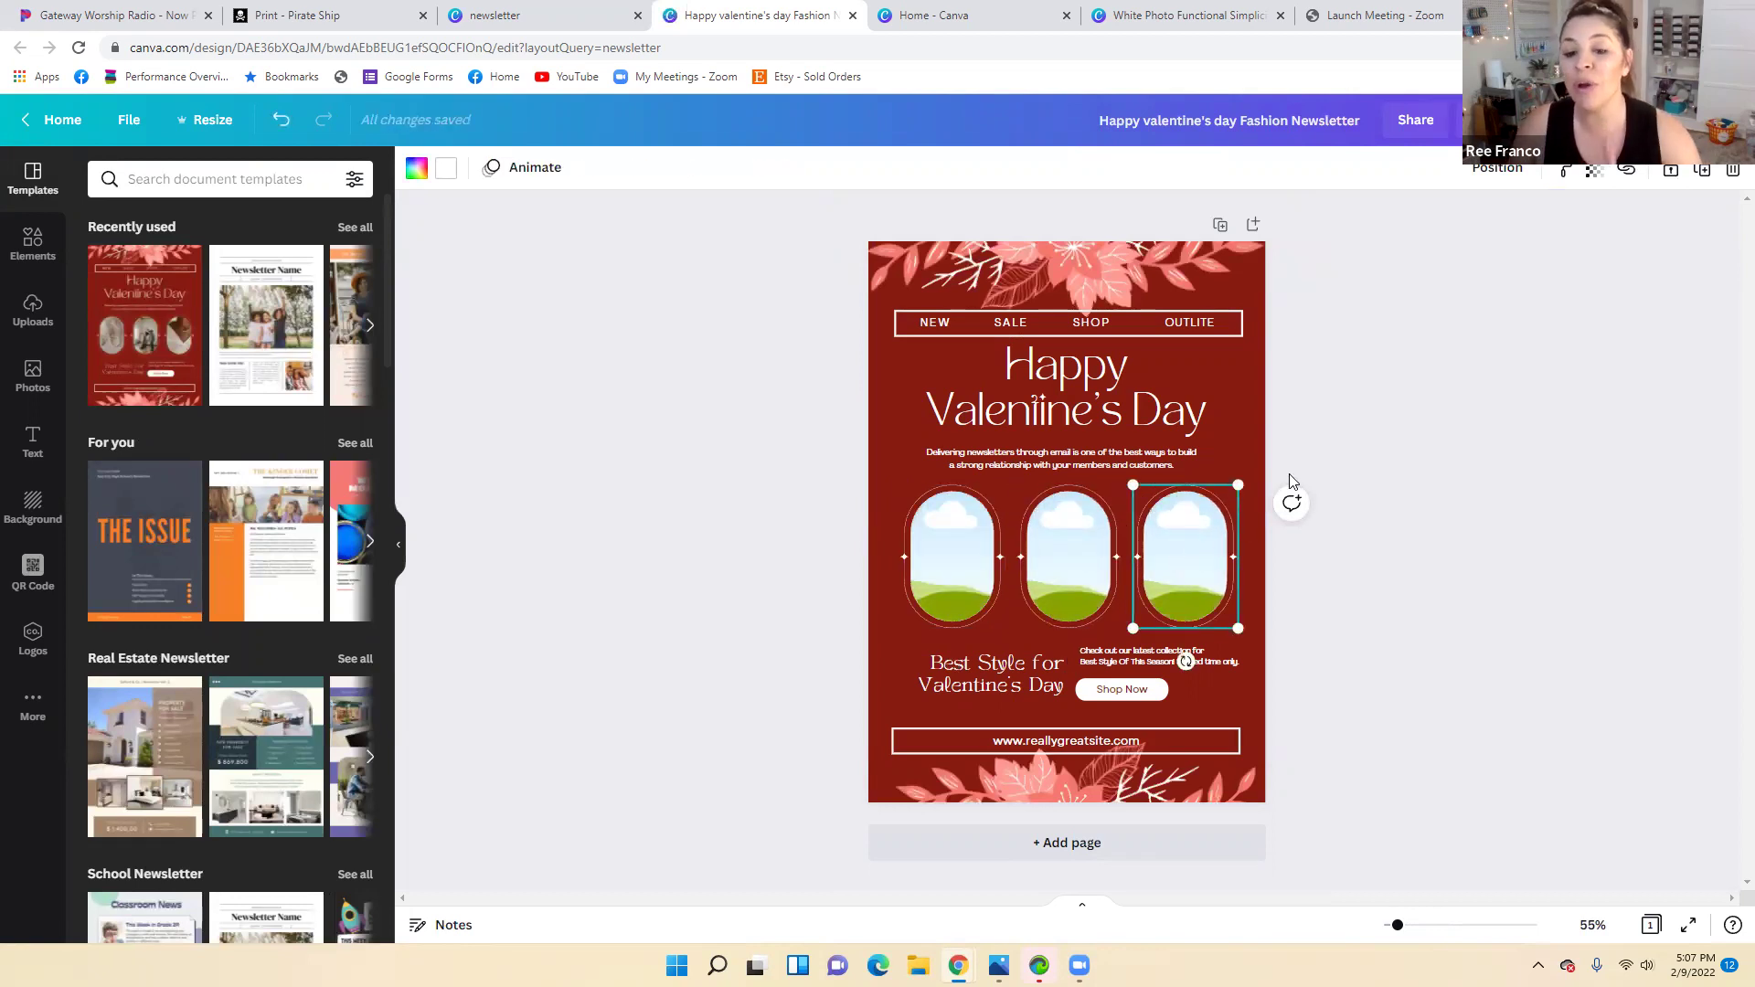
Place the uploaded purple wax bar image in the first oval frame
{"action": "left_click", "coordinate": [30, 374]}
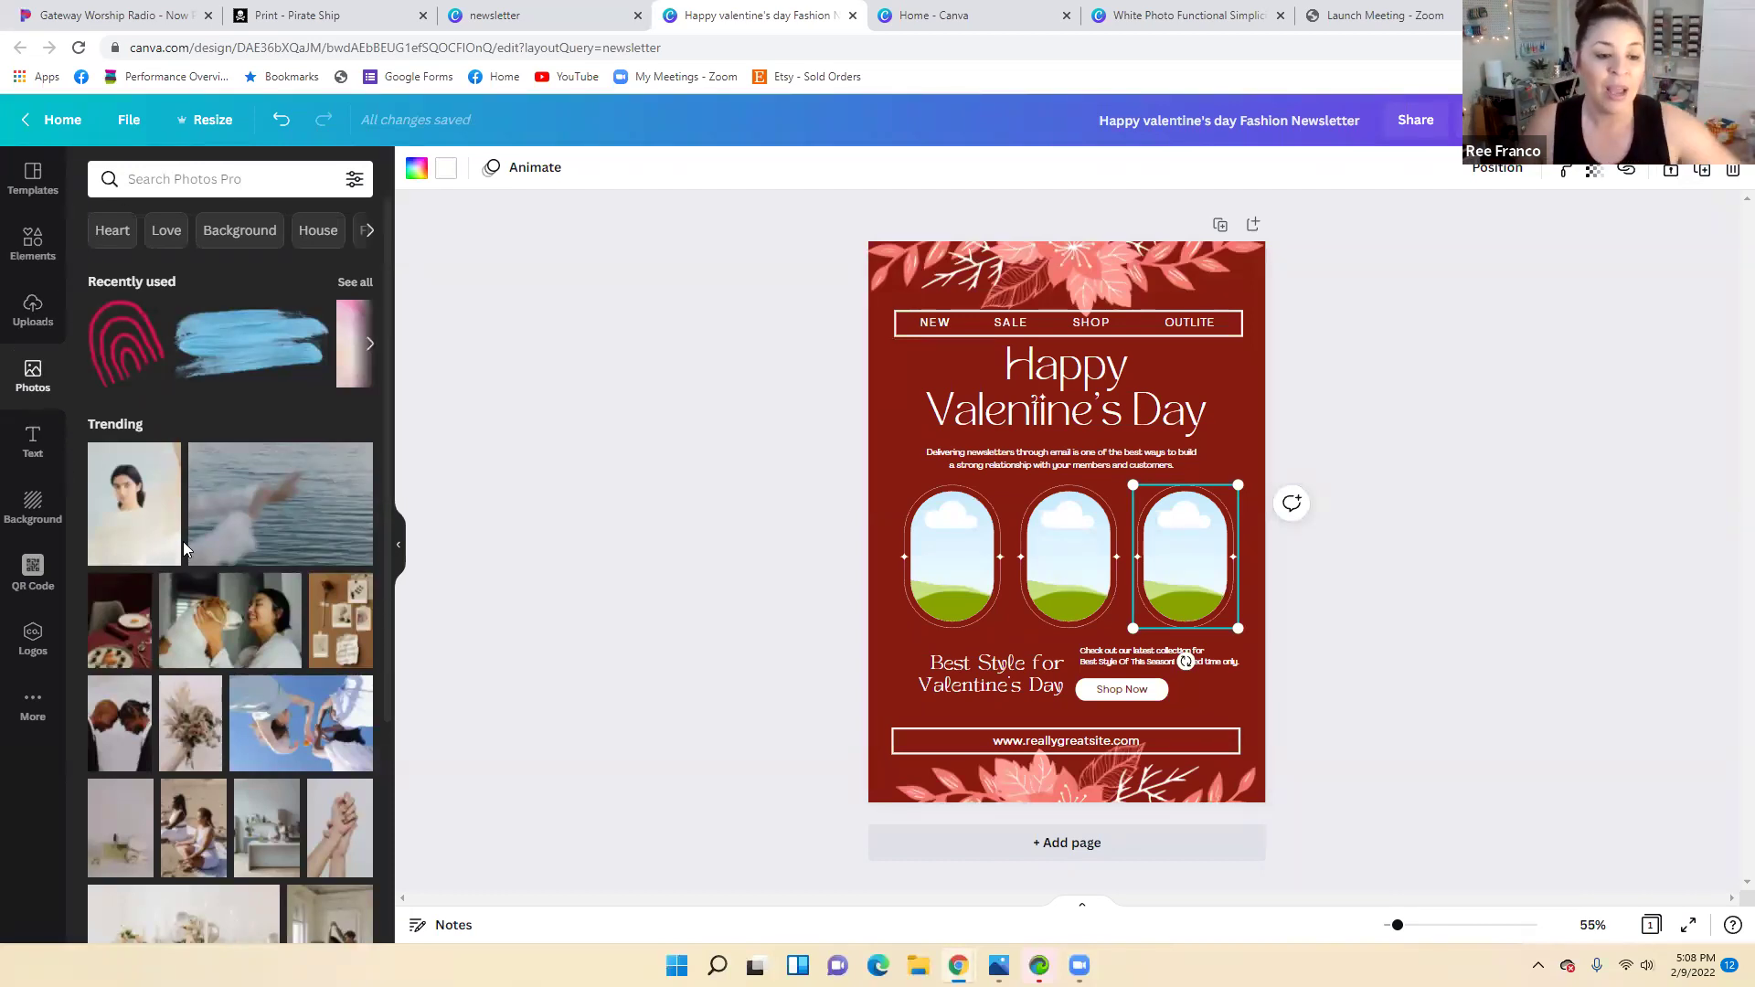
{"action": "left_click", "coordinate": [32, 314]}
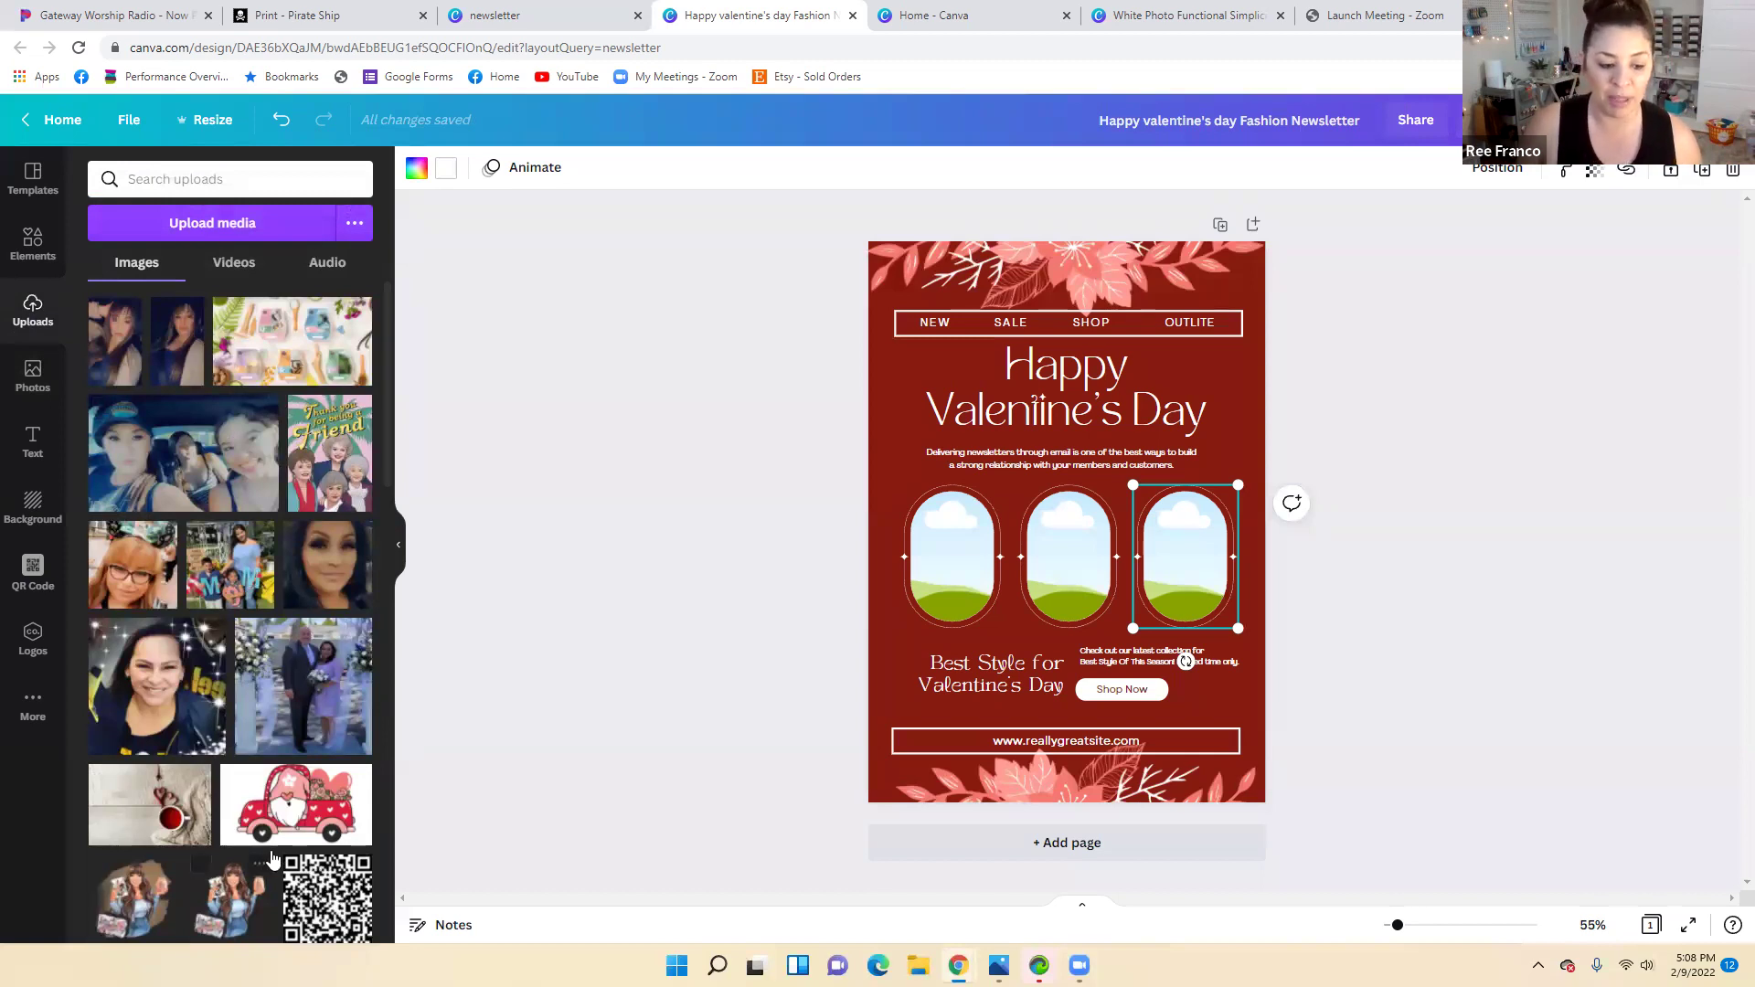
{"action": "scroll", "coordinate": [321, 676], "scroll_direction": "down", "scroll_amount": 6}
{"action": "scroll", "coordinate": [321, 677], "scroll_direction": "down", "scroll_amount": 3}
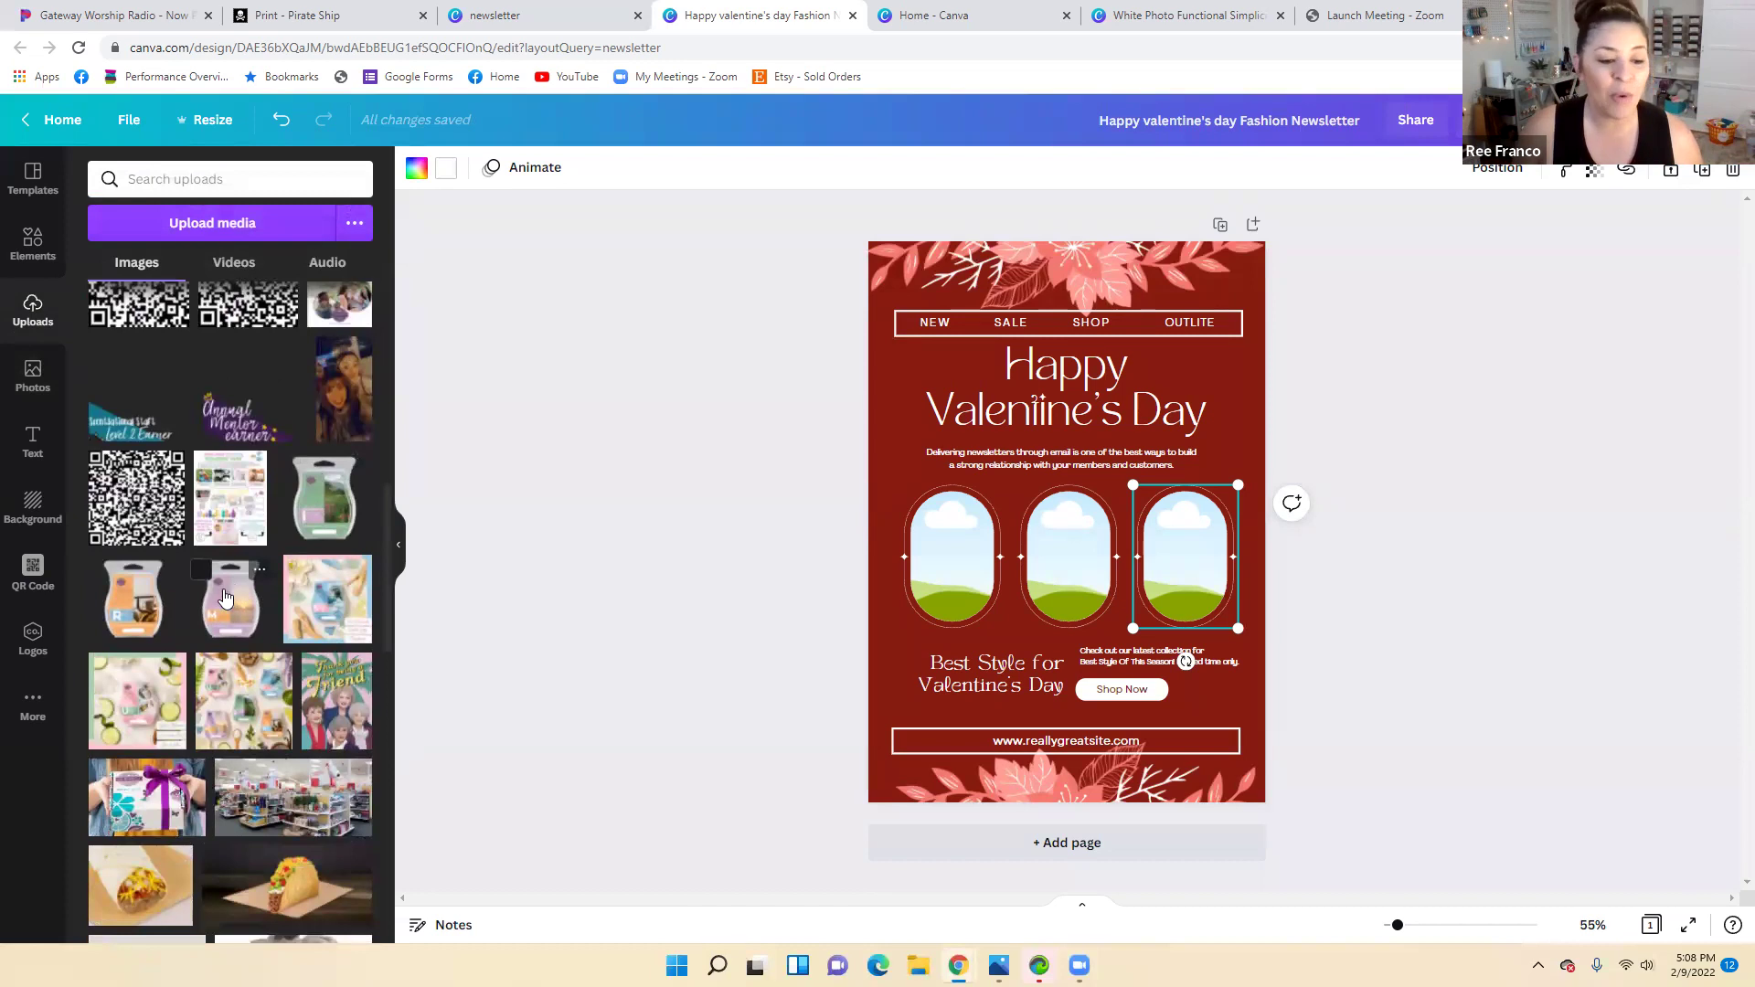
{"action": "left_click_drag", "start_coordinate": [225, 598], "coordinate": [919, 515]}
{"action": "left_click_drag", "start_coordinate": [231, 607], "coordinate": [137, 585]}
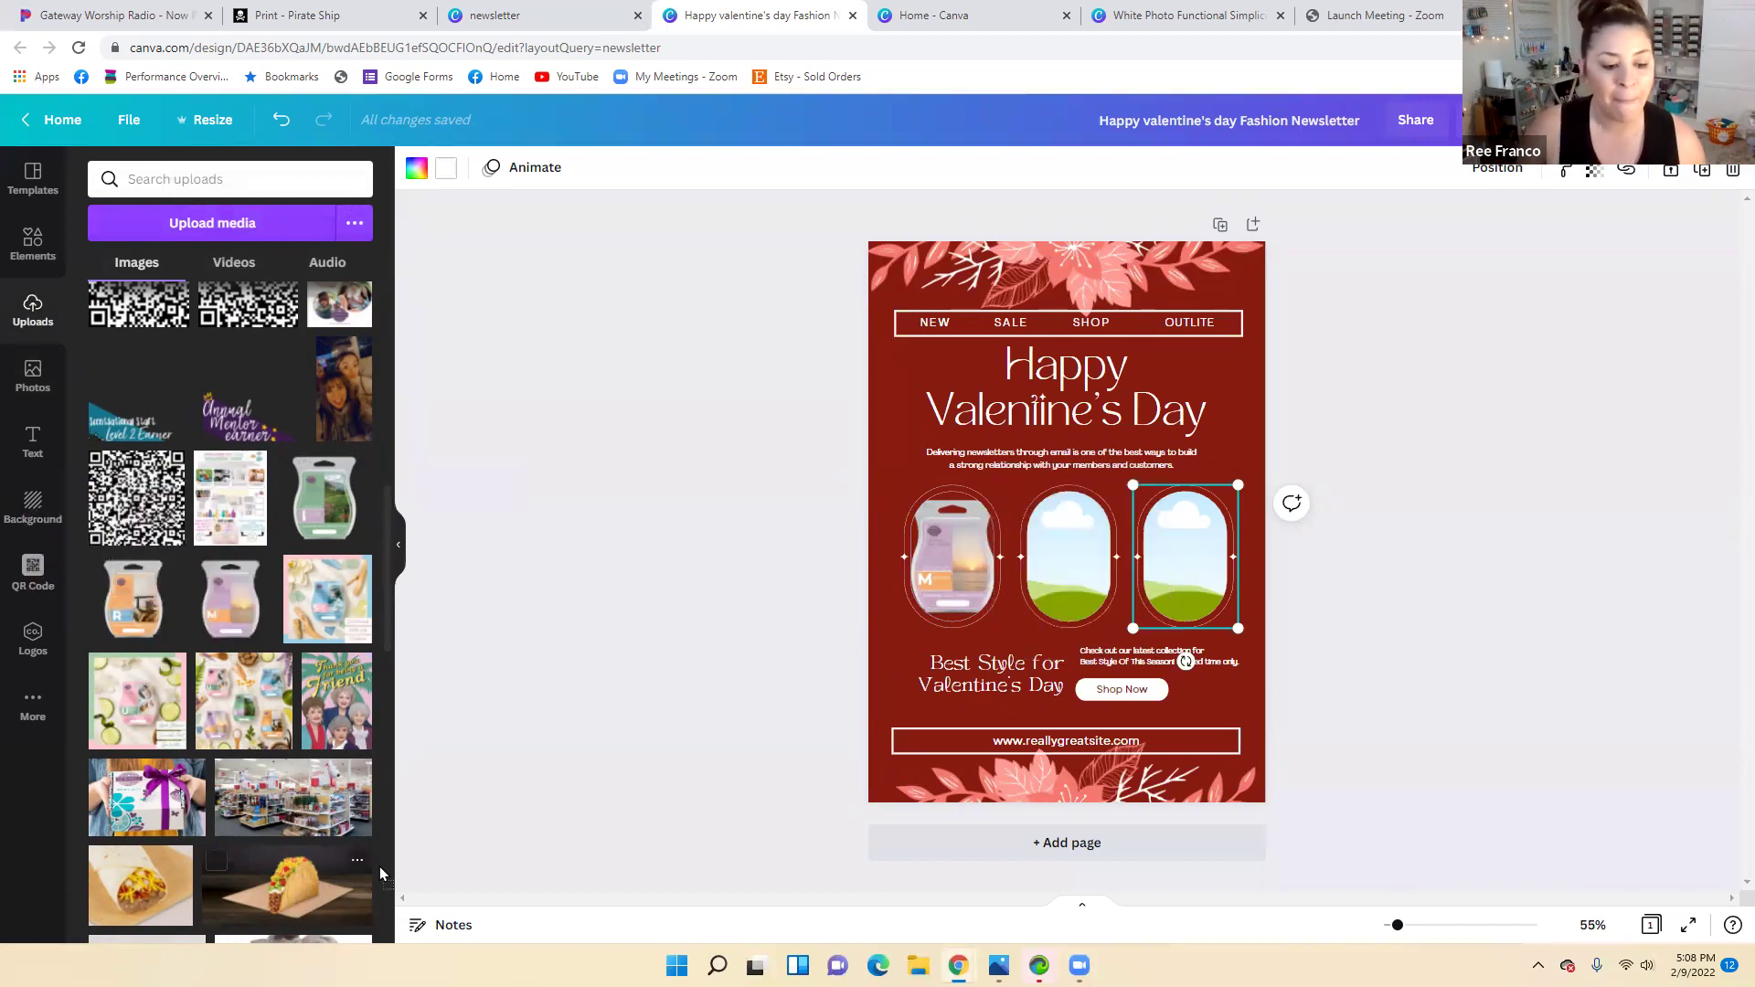
Fill the middle oval frame with the uploaded taco photo and the third with the cartoon dog wearing an antler
{"action": "key", "text": "ctrl+z"}
{"action": "left_click_drag", "start_coordinate": [1038, 574], "coordinate": [1078, 581]}
{"action": "scroll", "coordinate": [312, 729], "scroll_direction": "down", "scroll_amount": 4}
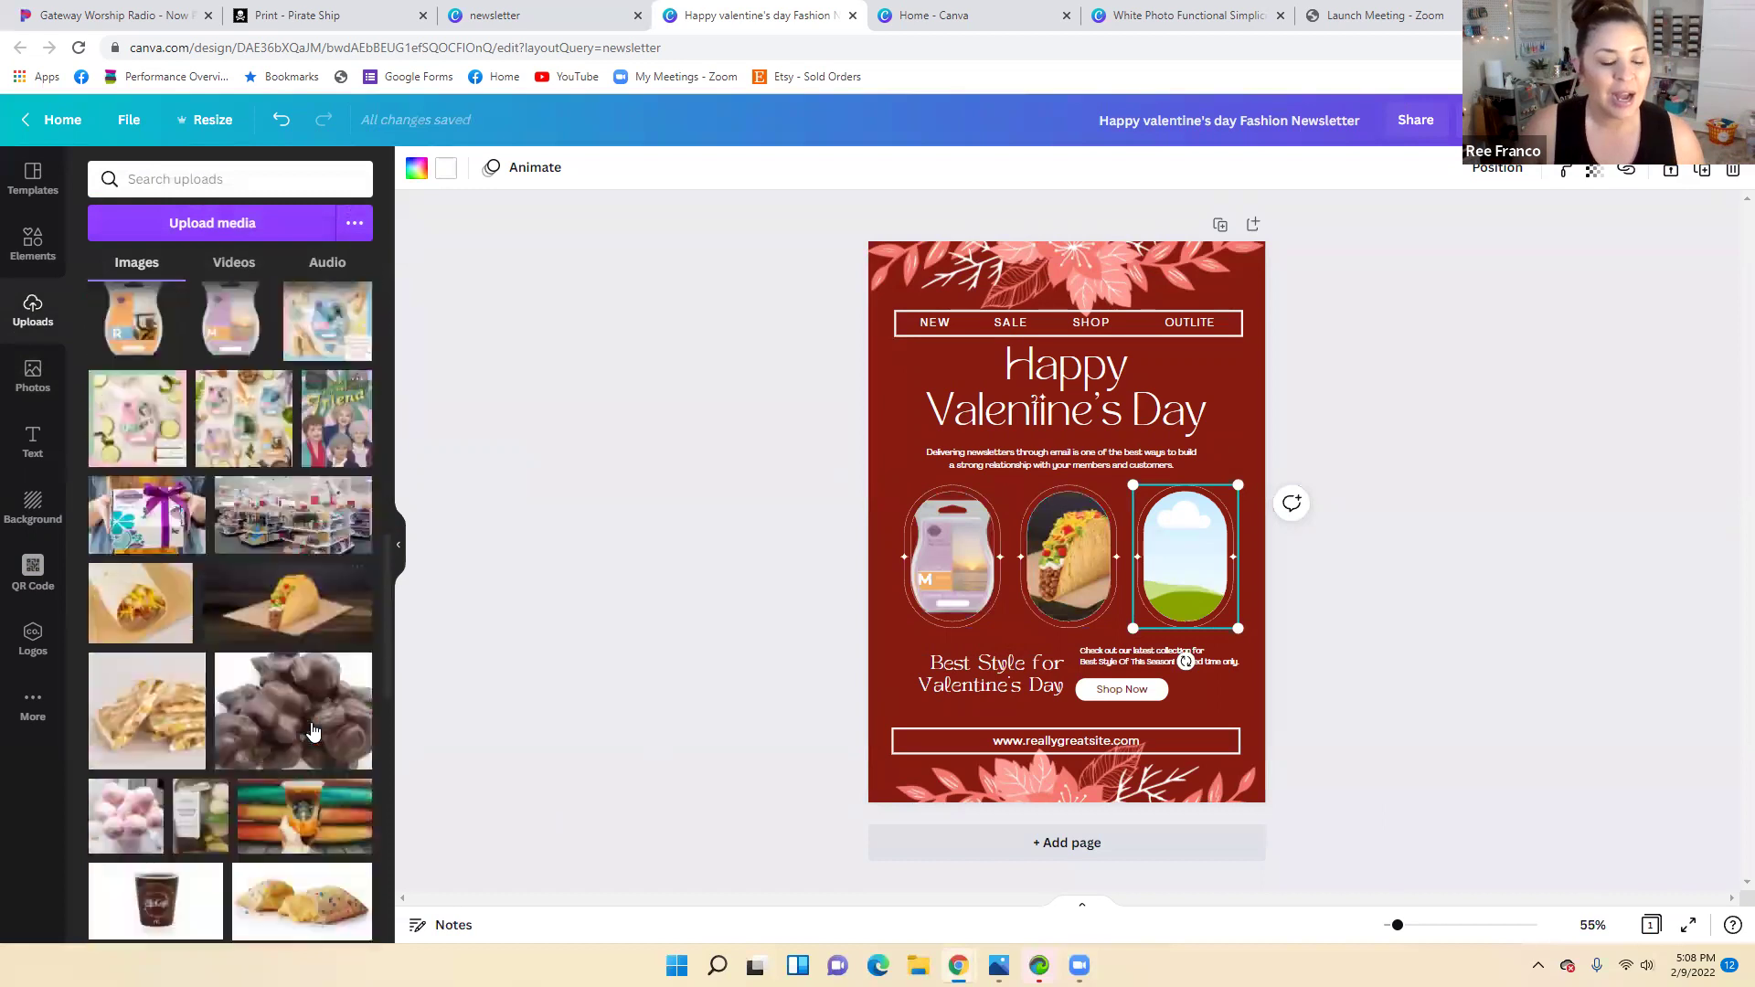
{"action": "scroll", "coordinate": [309, 729], "scroll_direction": "down", "scroll_amount": 8}
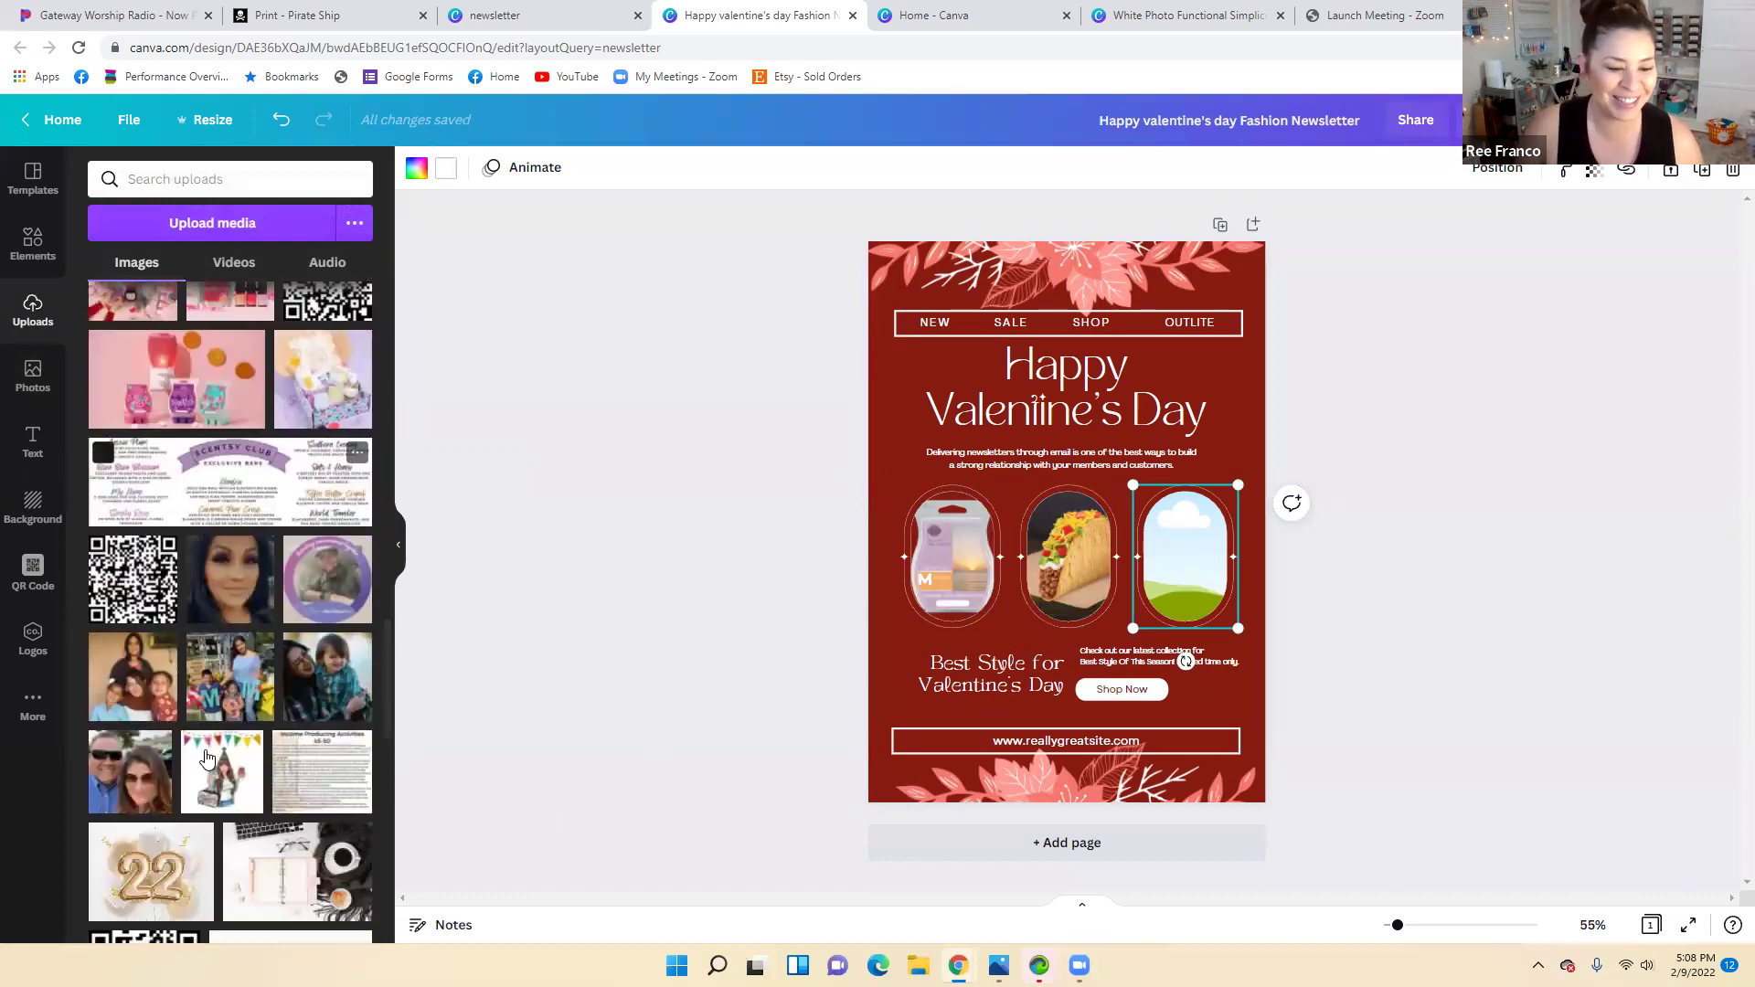
{"action": "scroll", "coordinate": [205, 759], "scroll_direction": "down", "scroll_amount": 10}
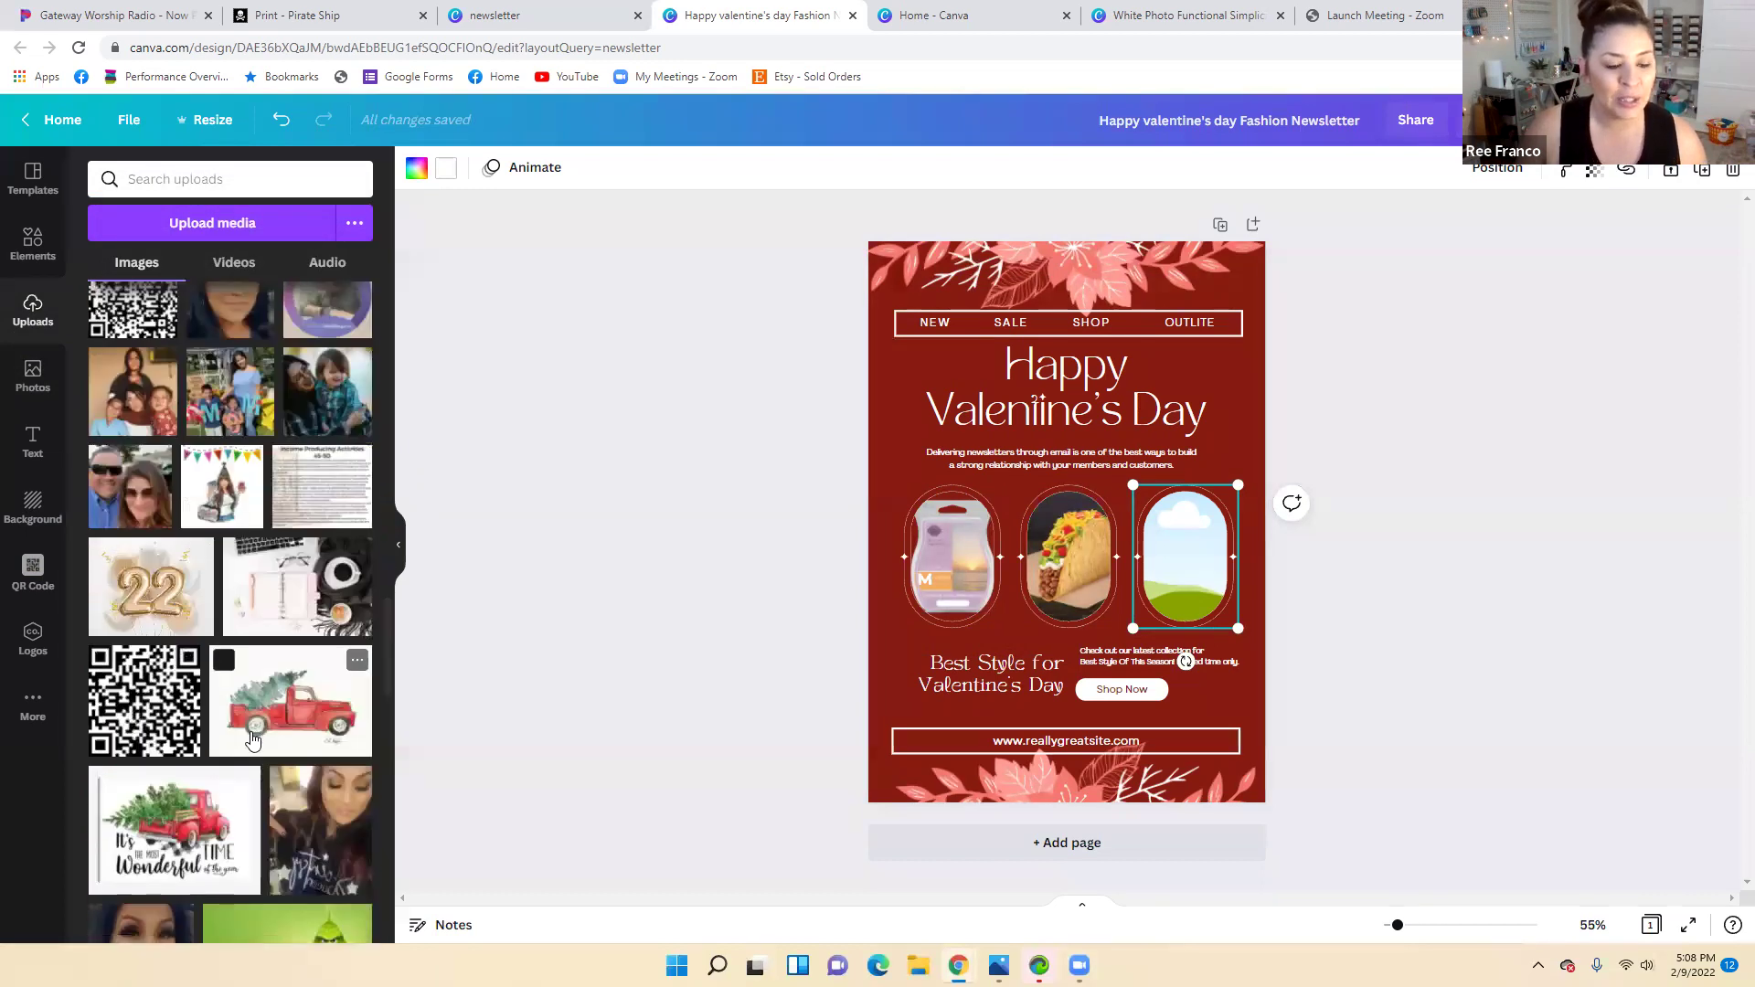
{"action": "left_click_drag", "start_coordinate": [238, 647], "coordinate": [1179, 582]}
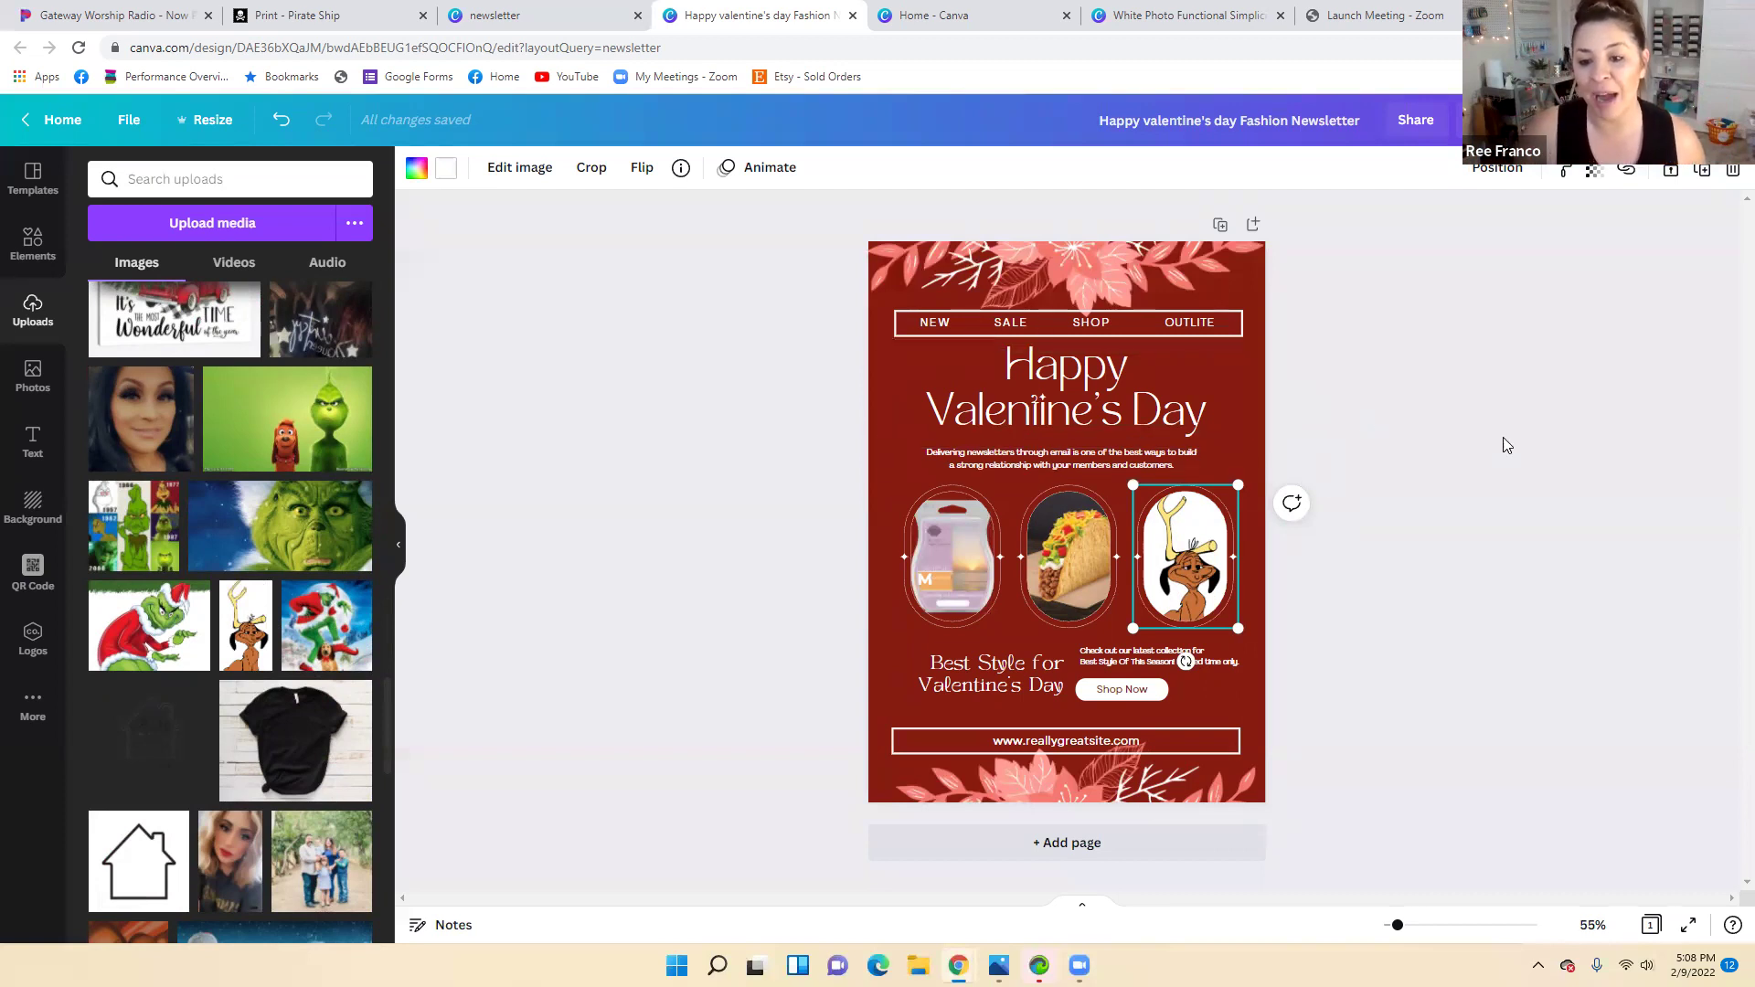
Try a white page background and undo the colour change
{"action": "left_click", "coordinate": [1375, 413]}
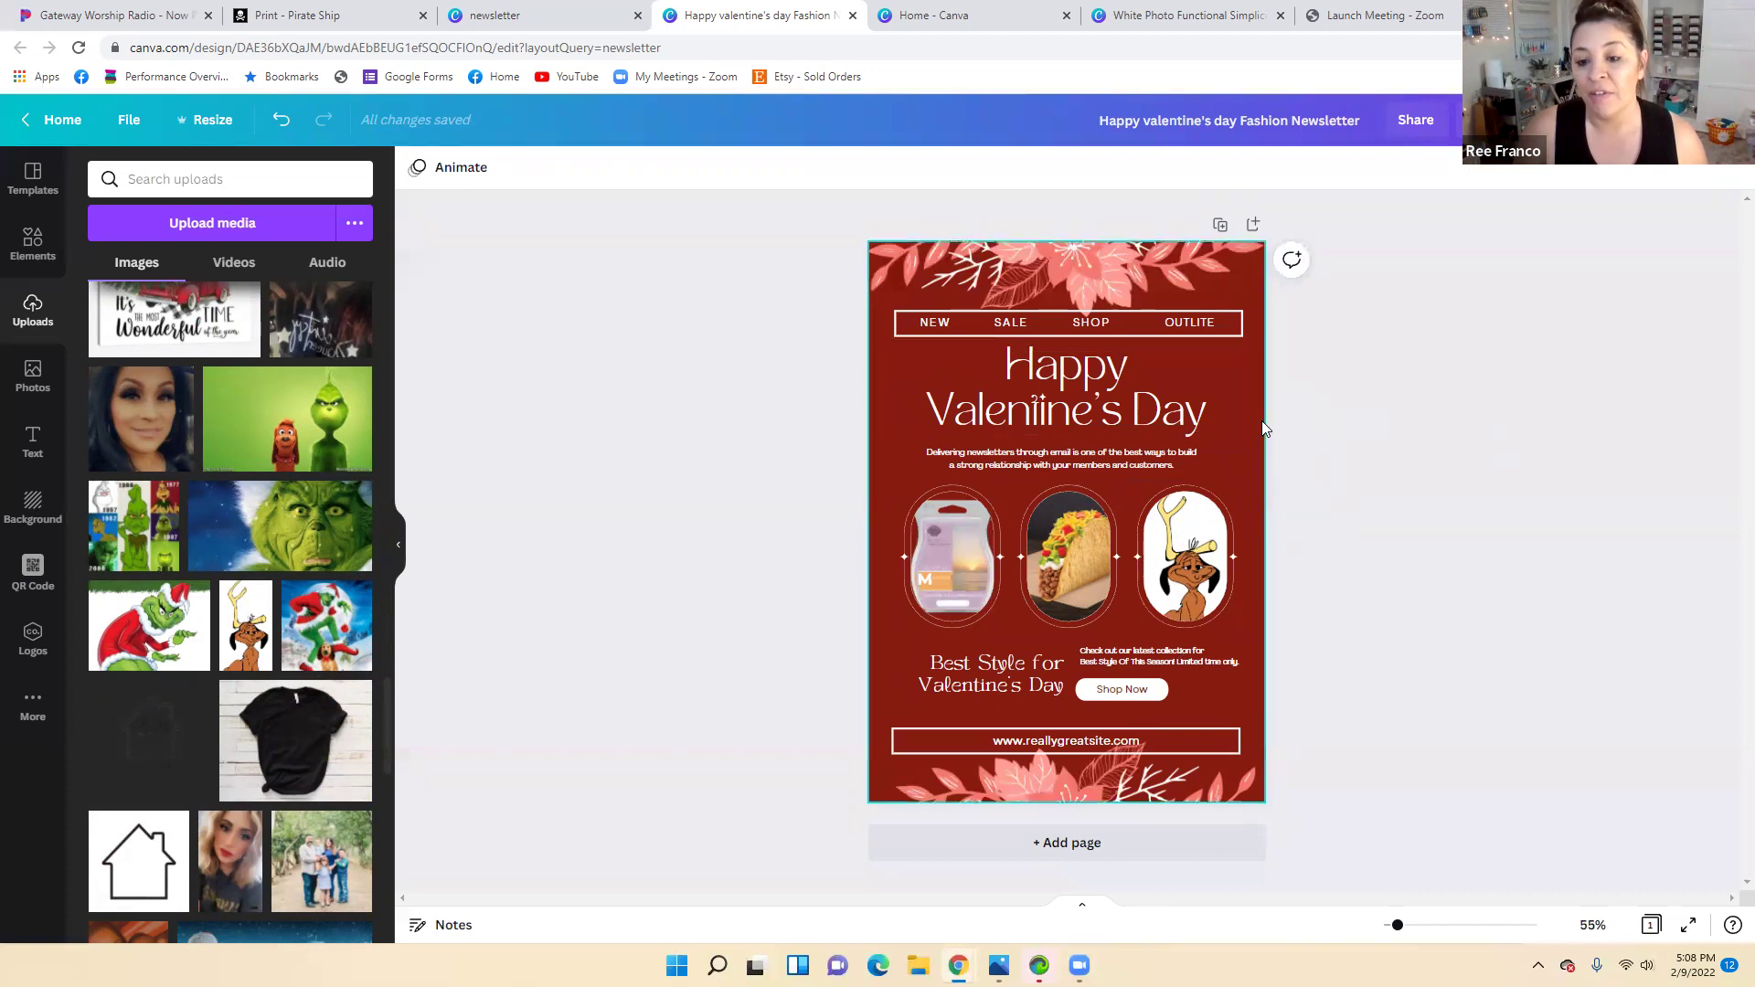
{"action": "left_click", "coordinate": [1261, 430]}
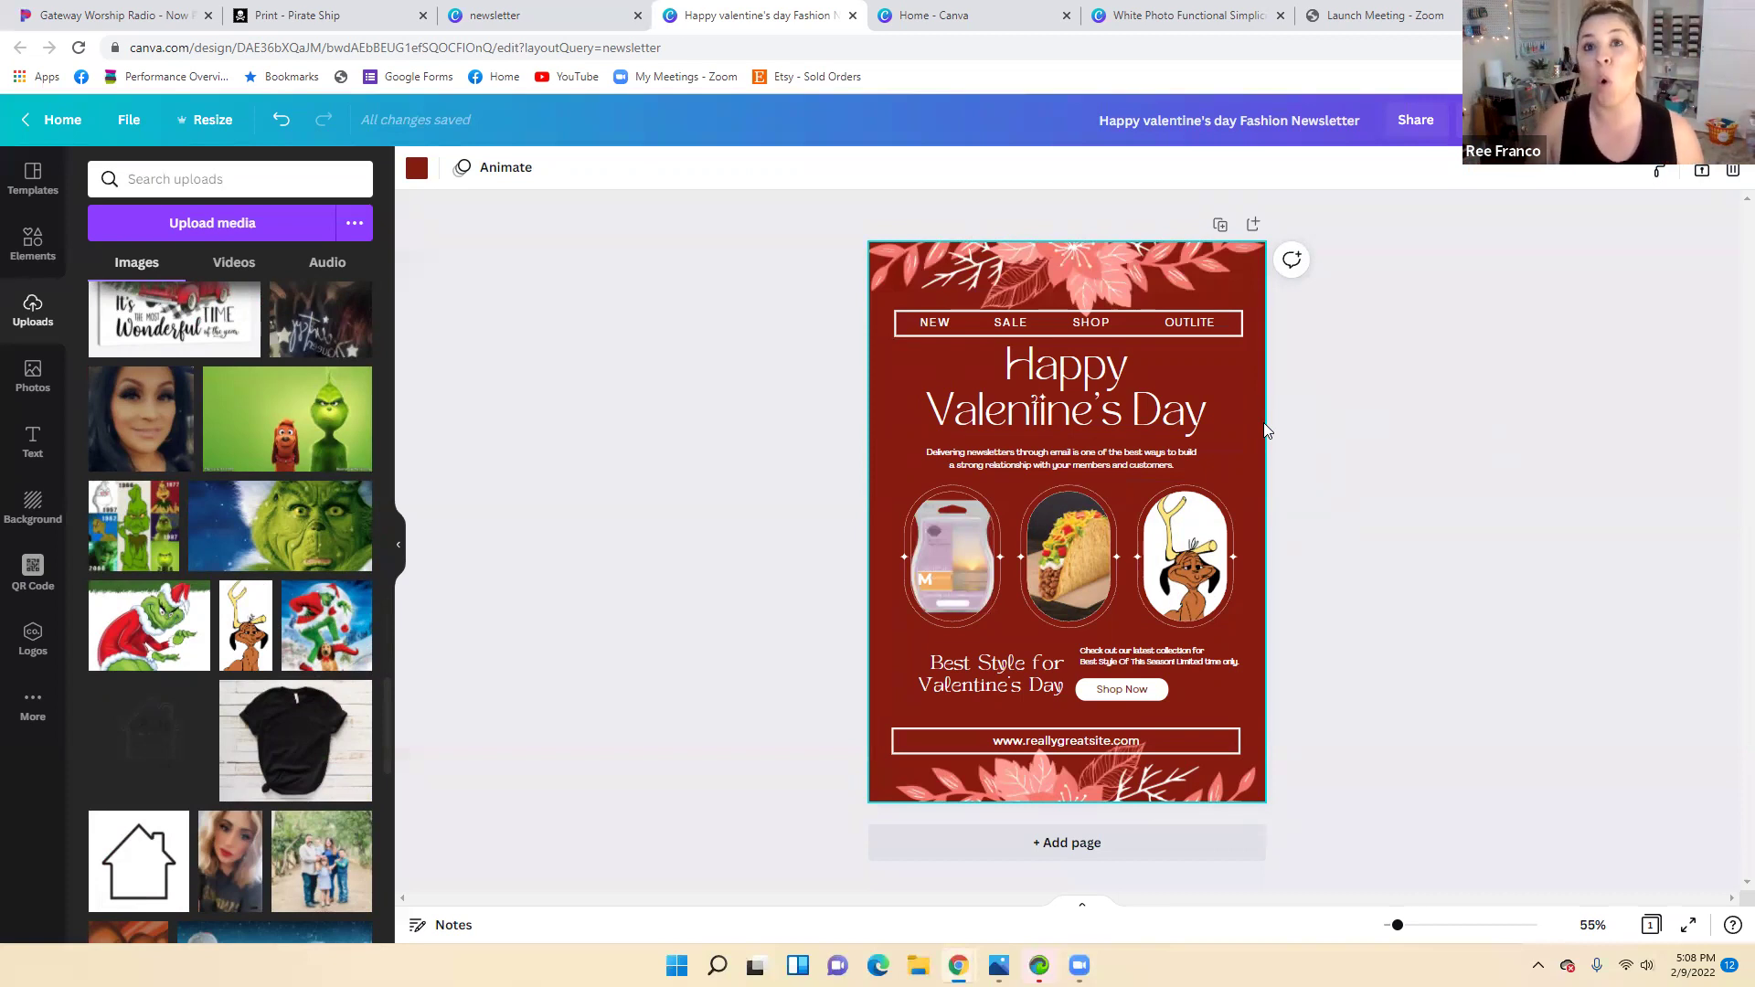
{"action": "left_click", "coordinate": [411, 169]}
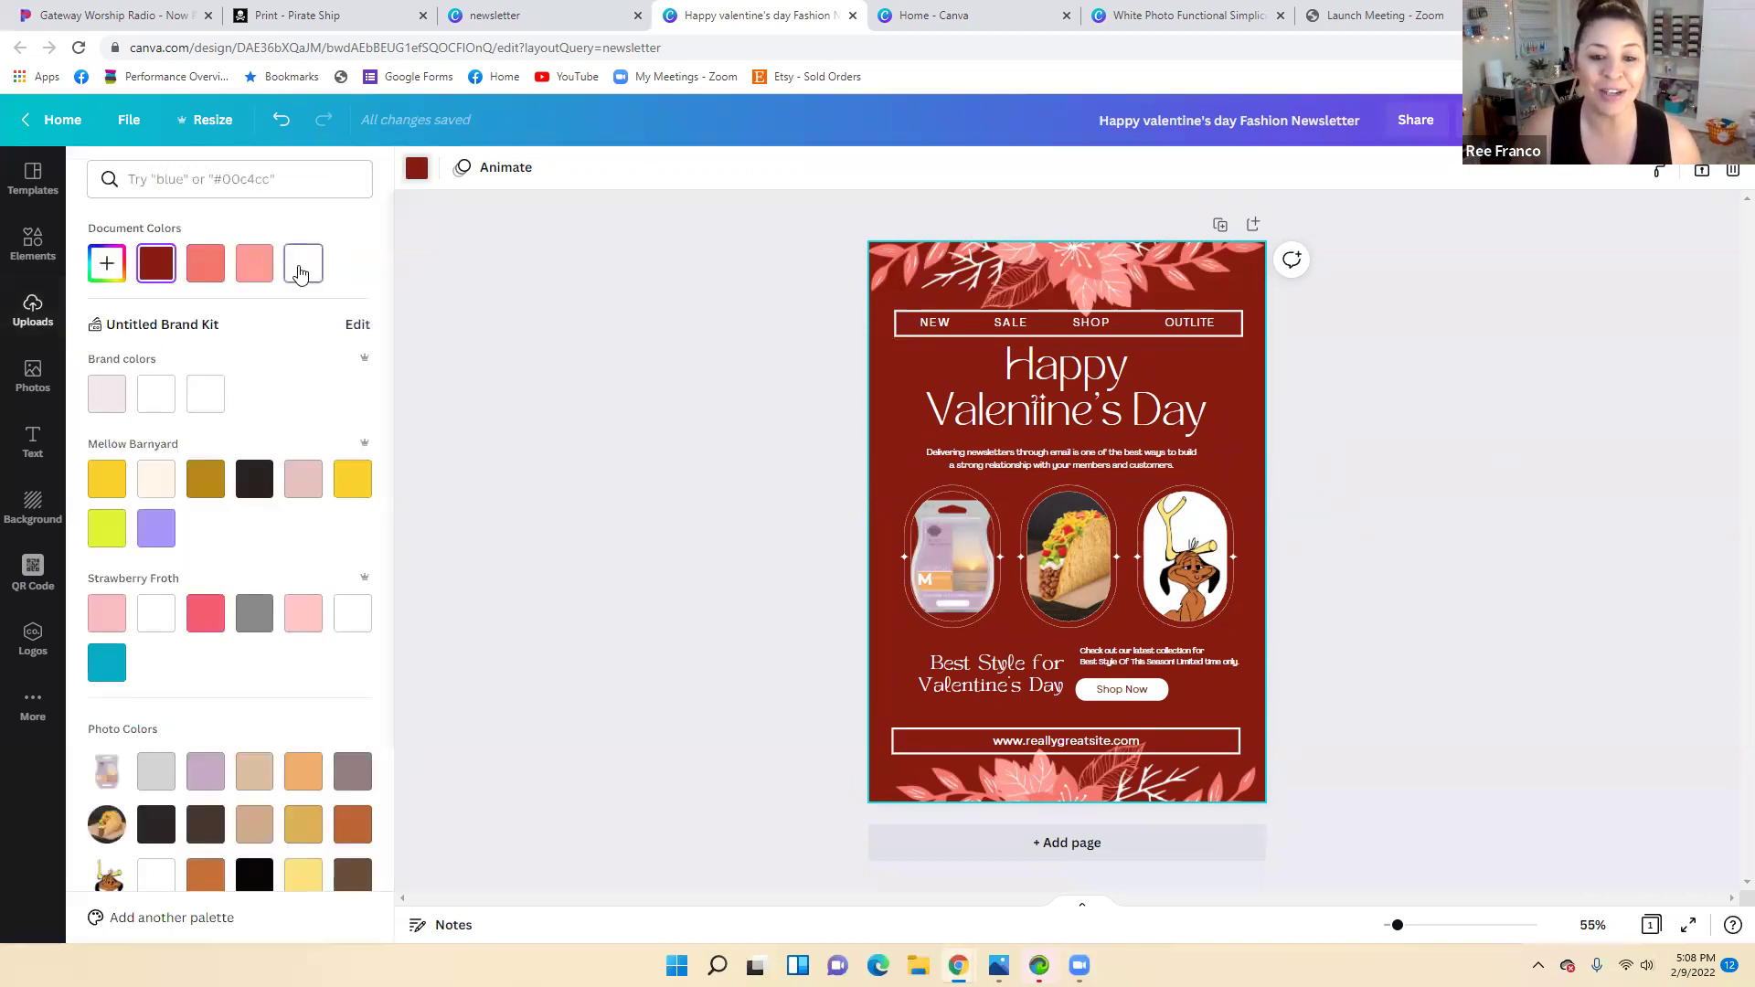
{"action": "left_click", "coordinate": [302, 263]}
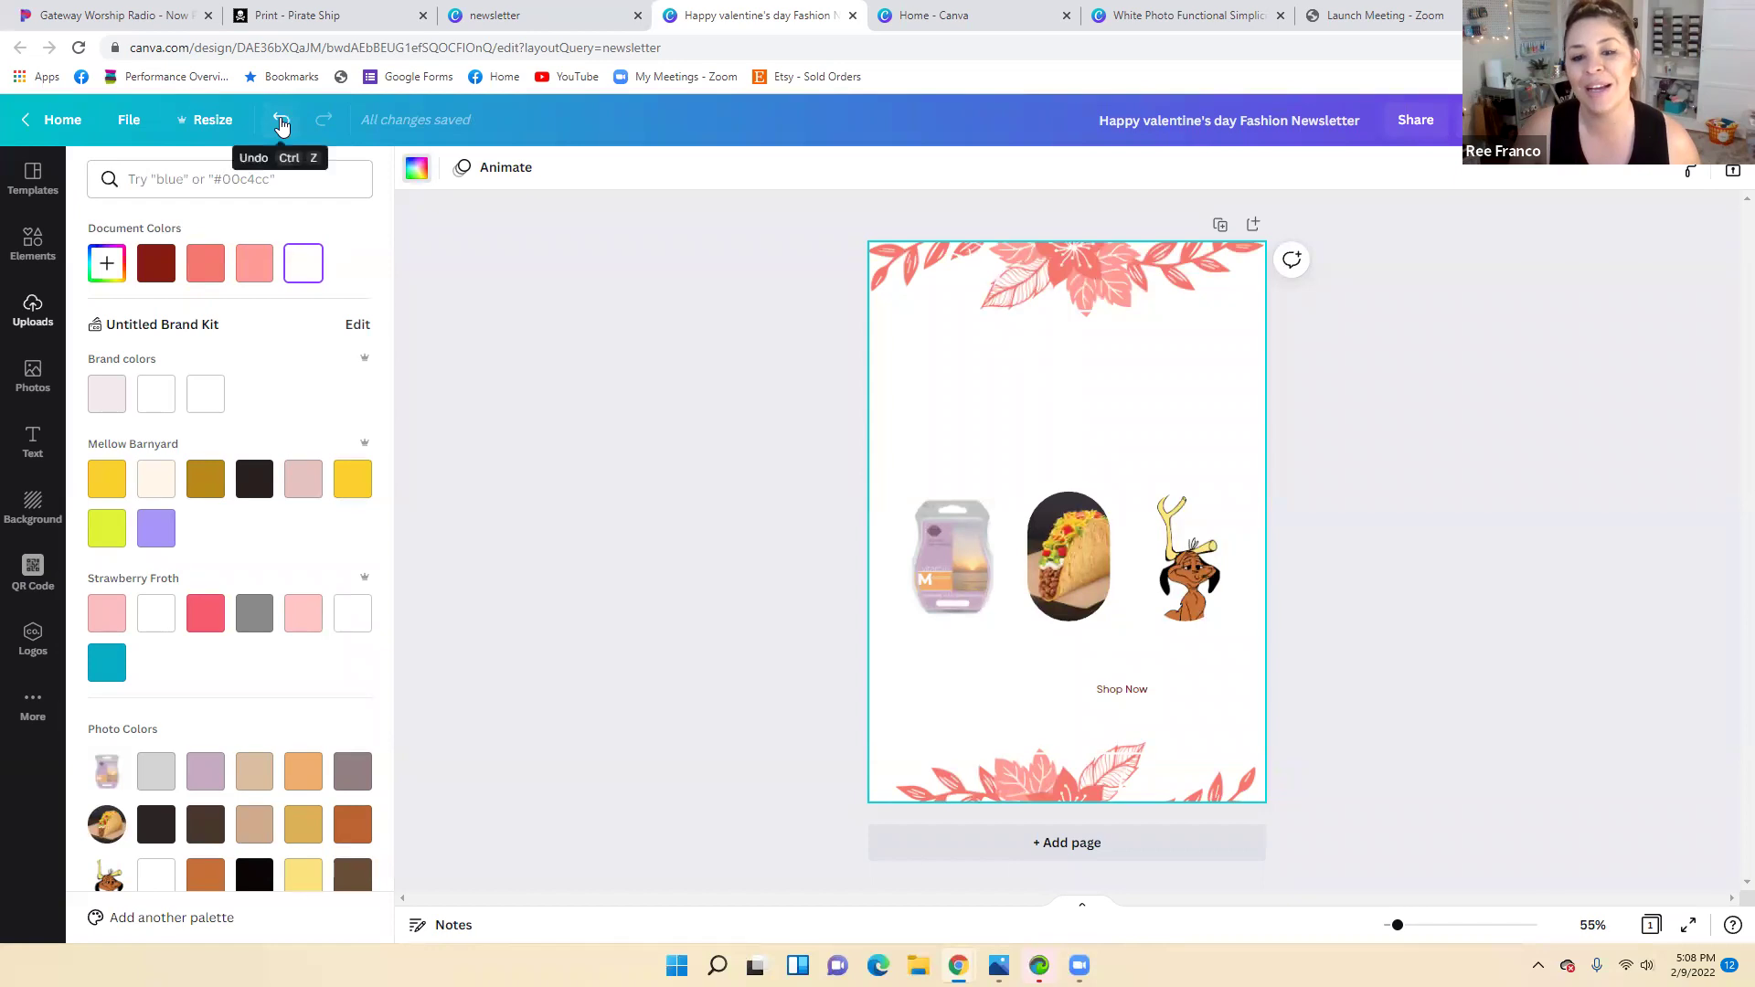
{"action": "left_click", "coordinate": [282, 126]}
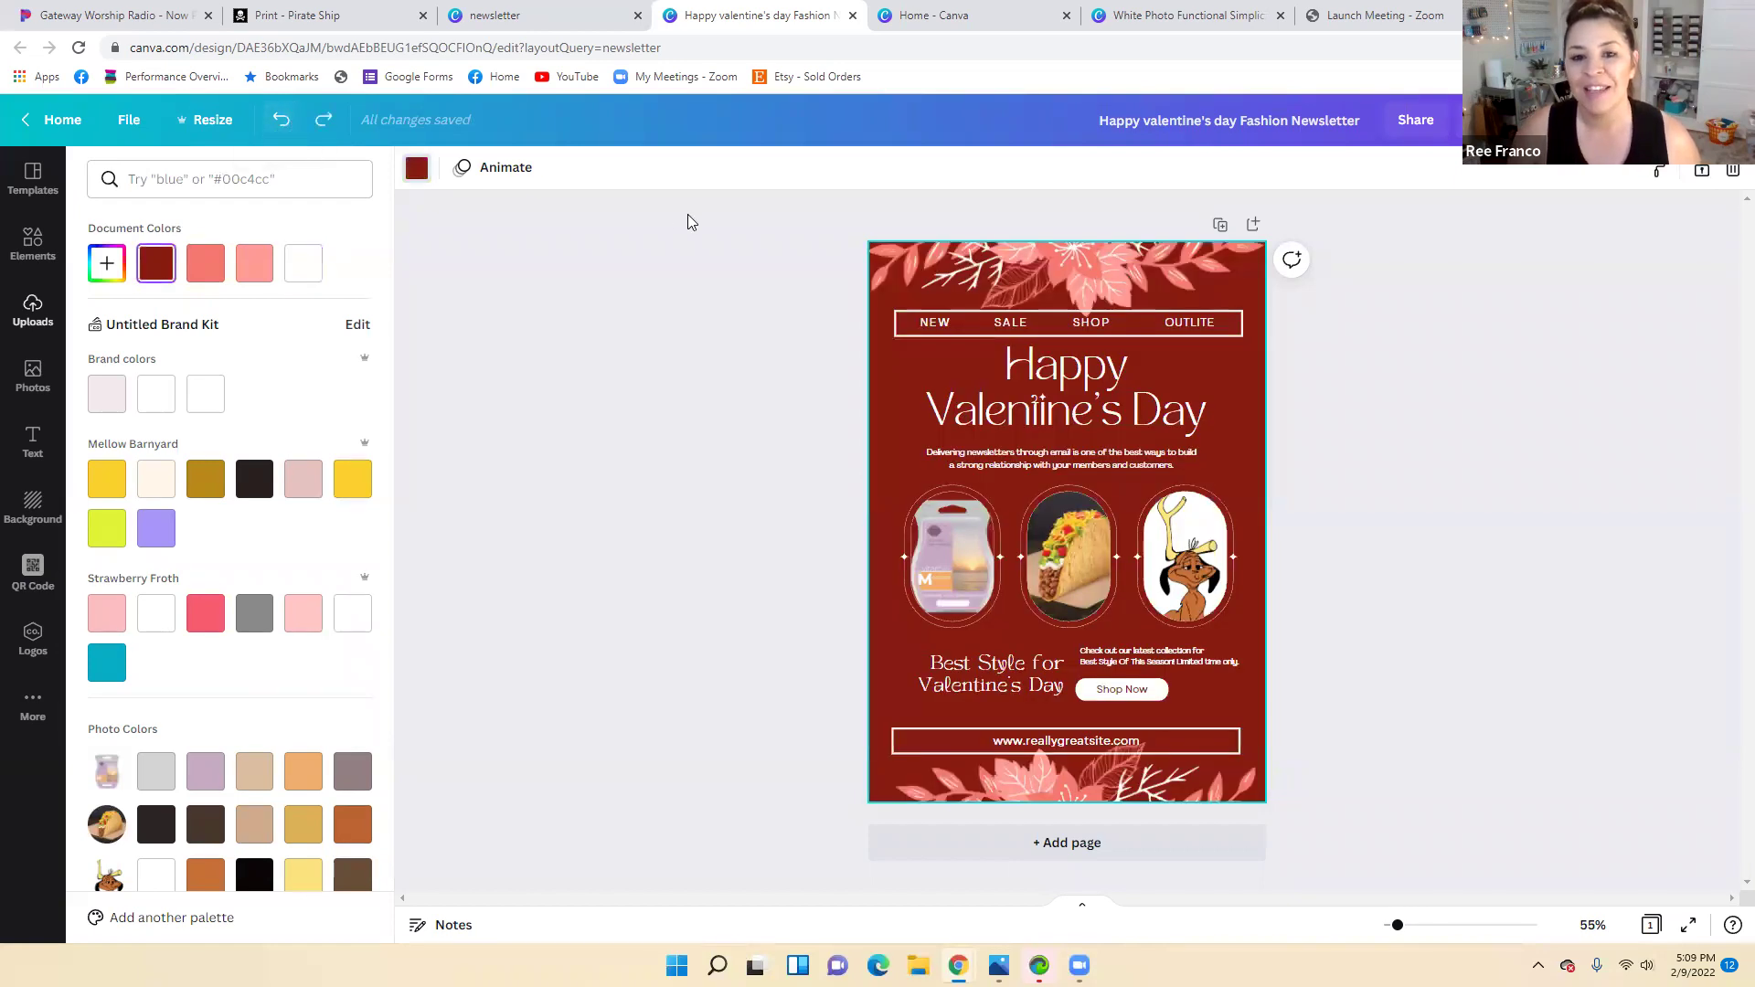
Change the Happy Valentine's Day heading's text colour to the near-black of the Mellow Barnyard palette
{"action": "left_click", "coordinate": [1074, 410]}
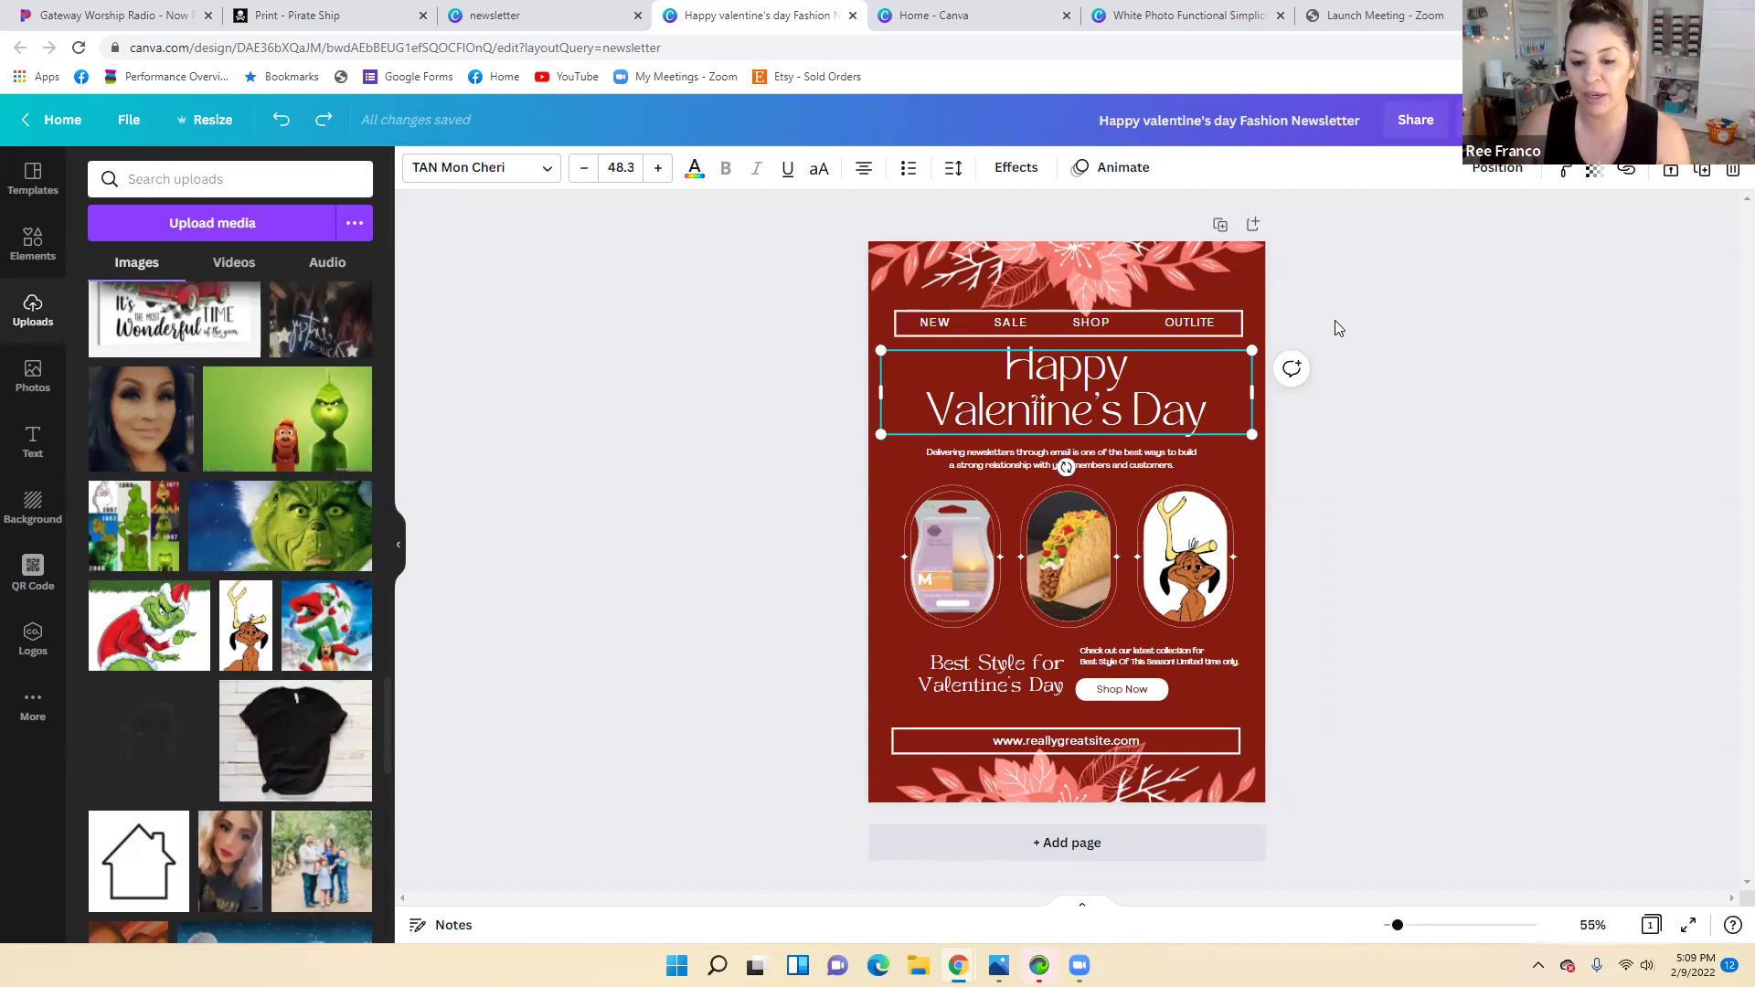
{"action": "left_click", "coordinate": [696, 176]}
{"action": "left_click", "coordinate": [249, 468]}
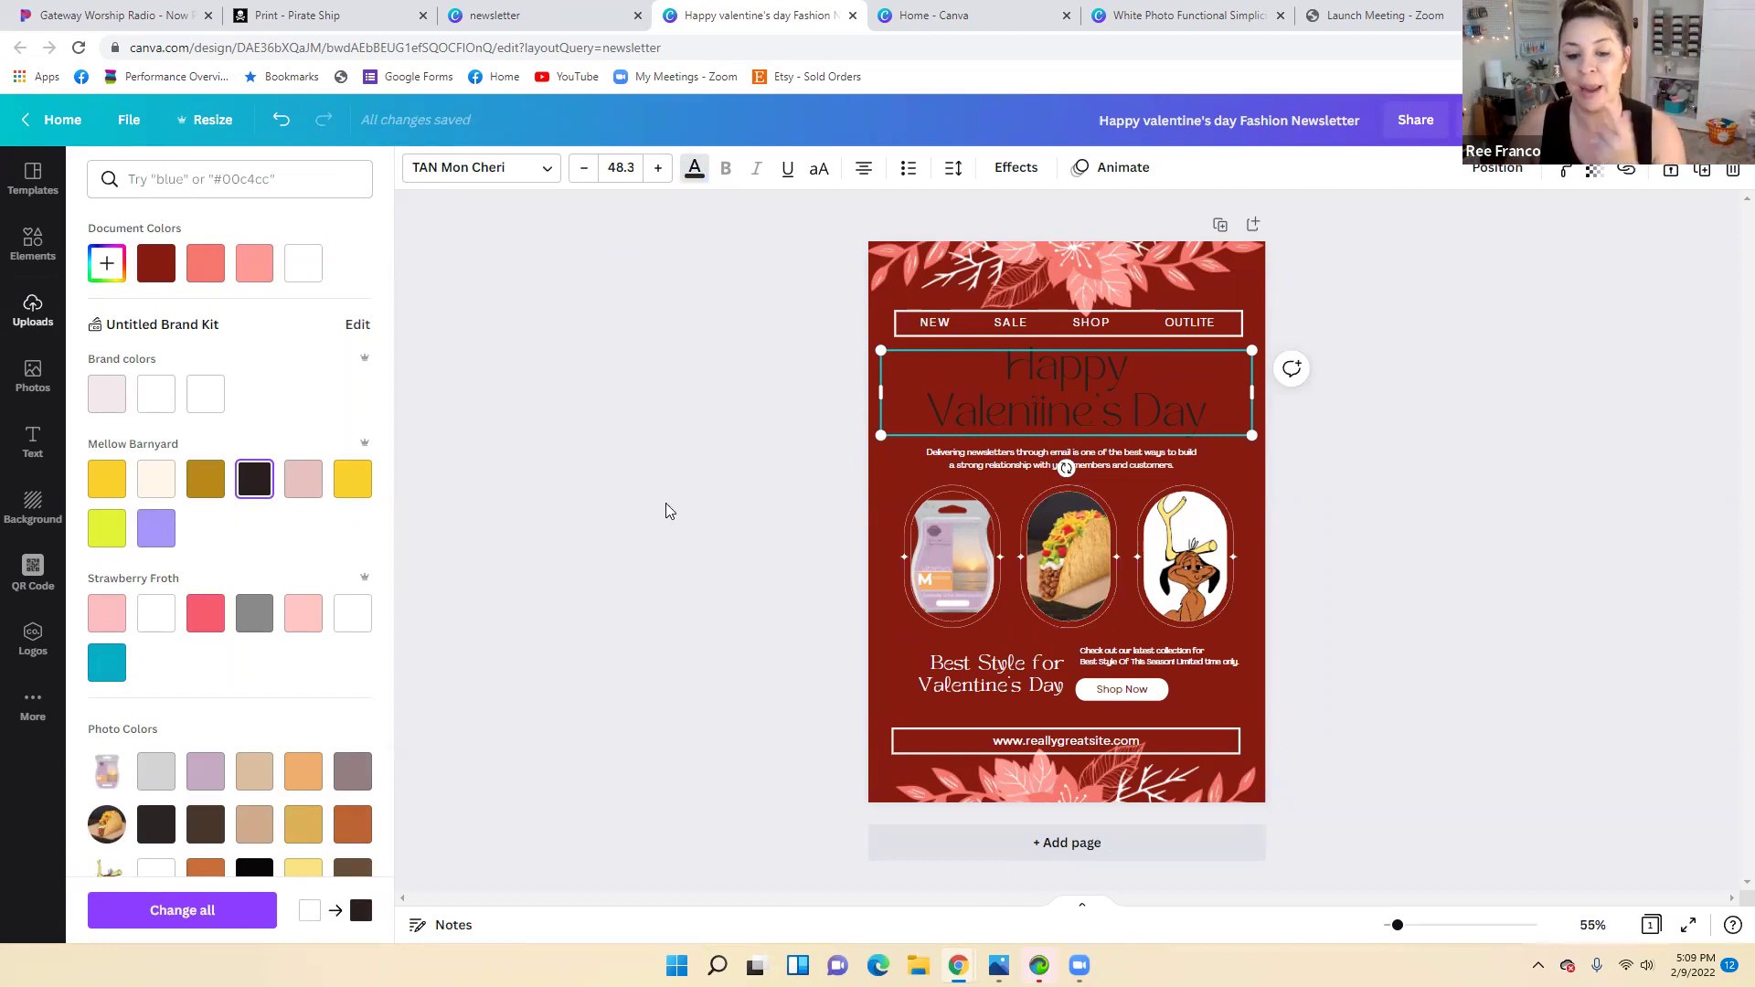
Set the Happy Valentine's Day heading in the Buffalo font at size 58.3
{"action": "left_click", "coordinate": [545, 171]}
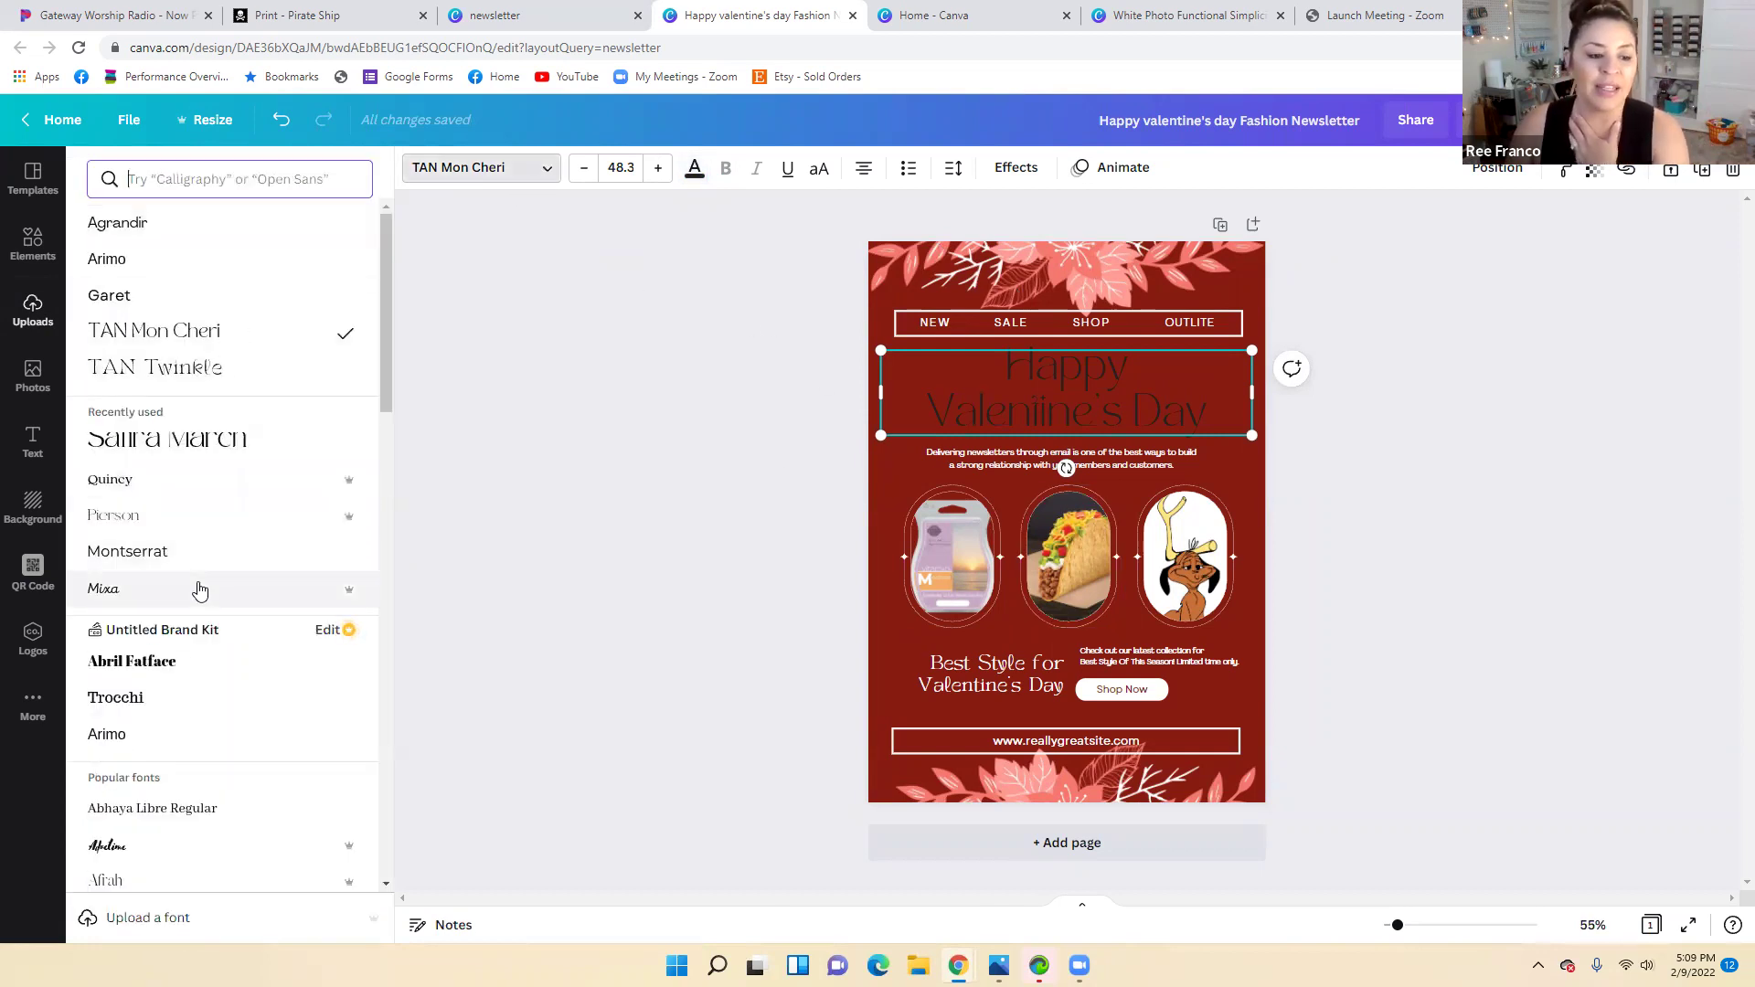
{"action": "scroll", "coordinate": [137, 717], "scroll_direction": "down", "scroll_amount": 5}
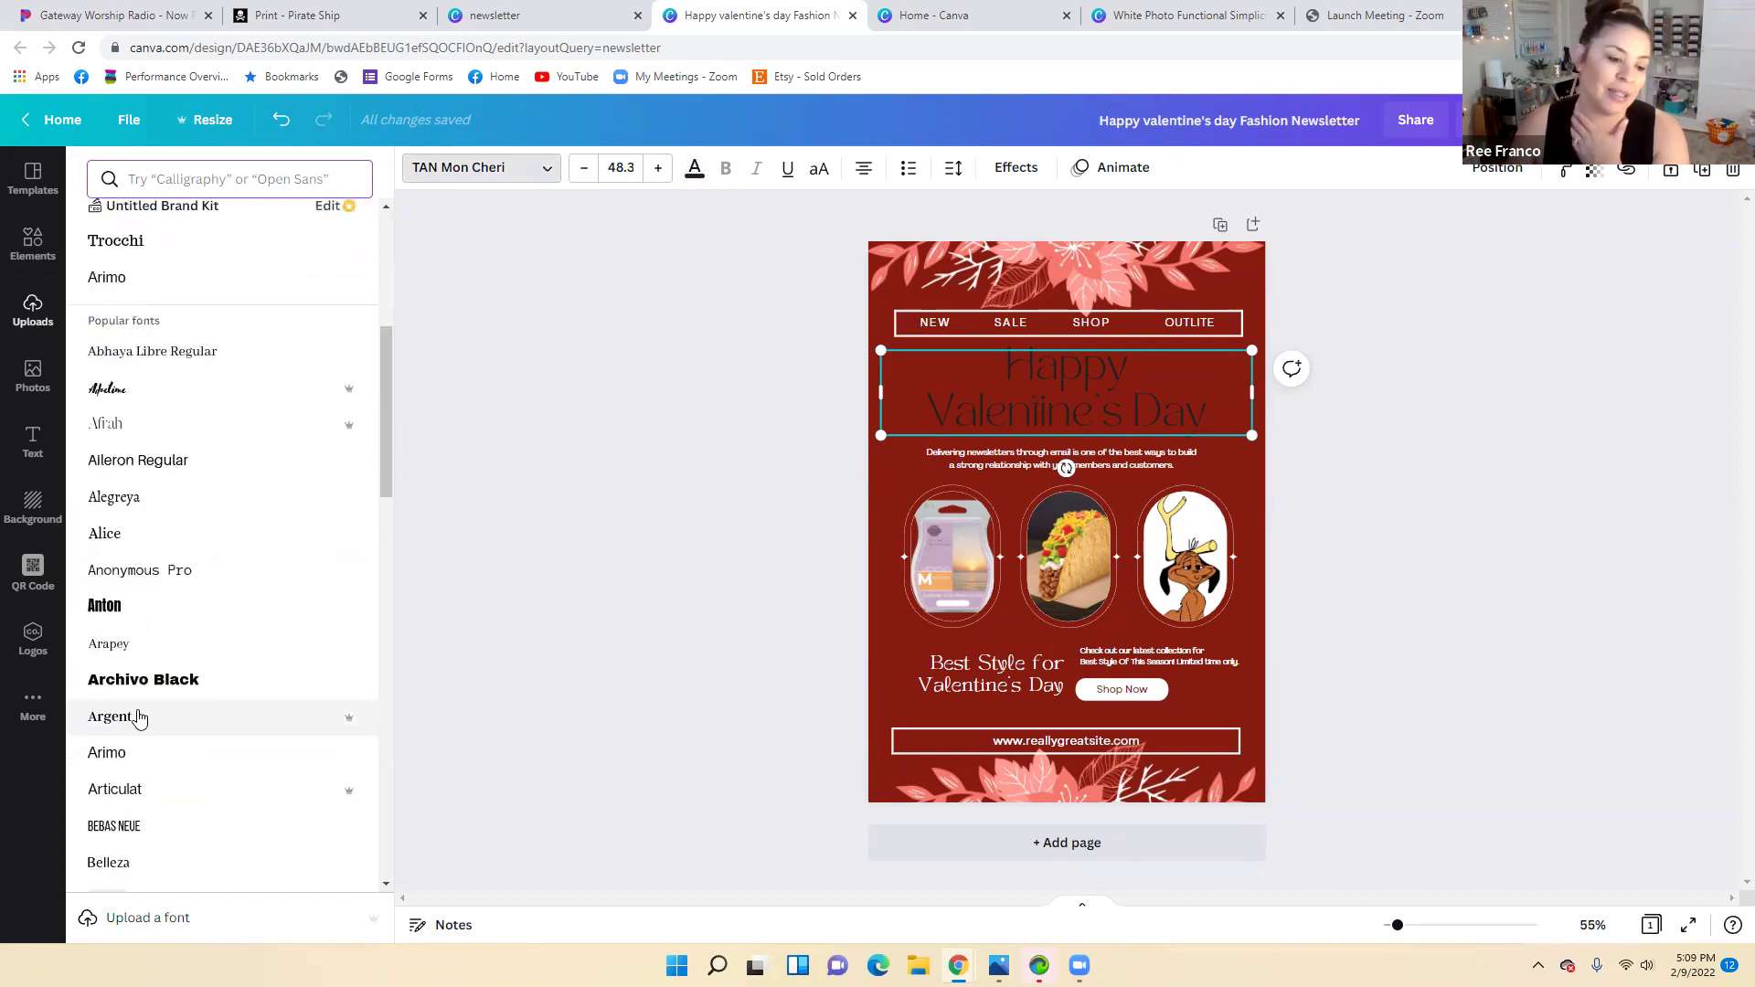
{"action": "scroll", "coordinate": [147, 726], "scroll_direction": "down", "scroll_amount": 4}
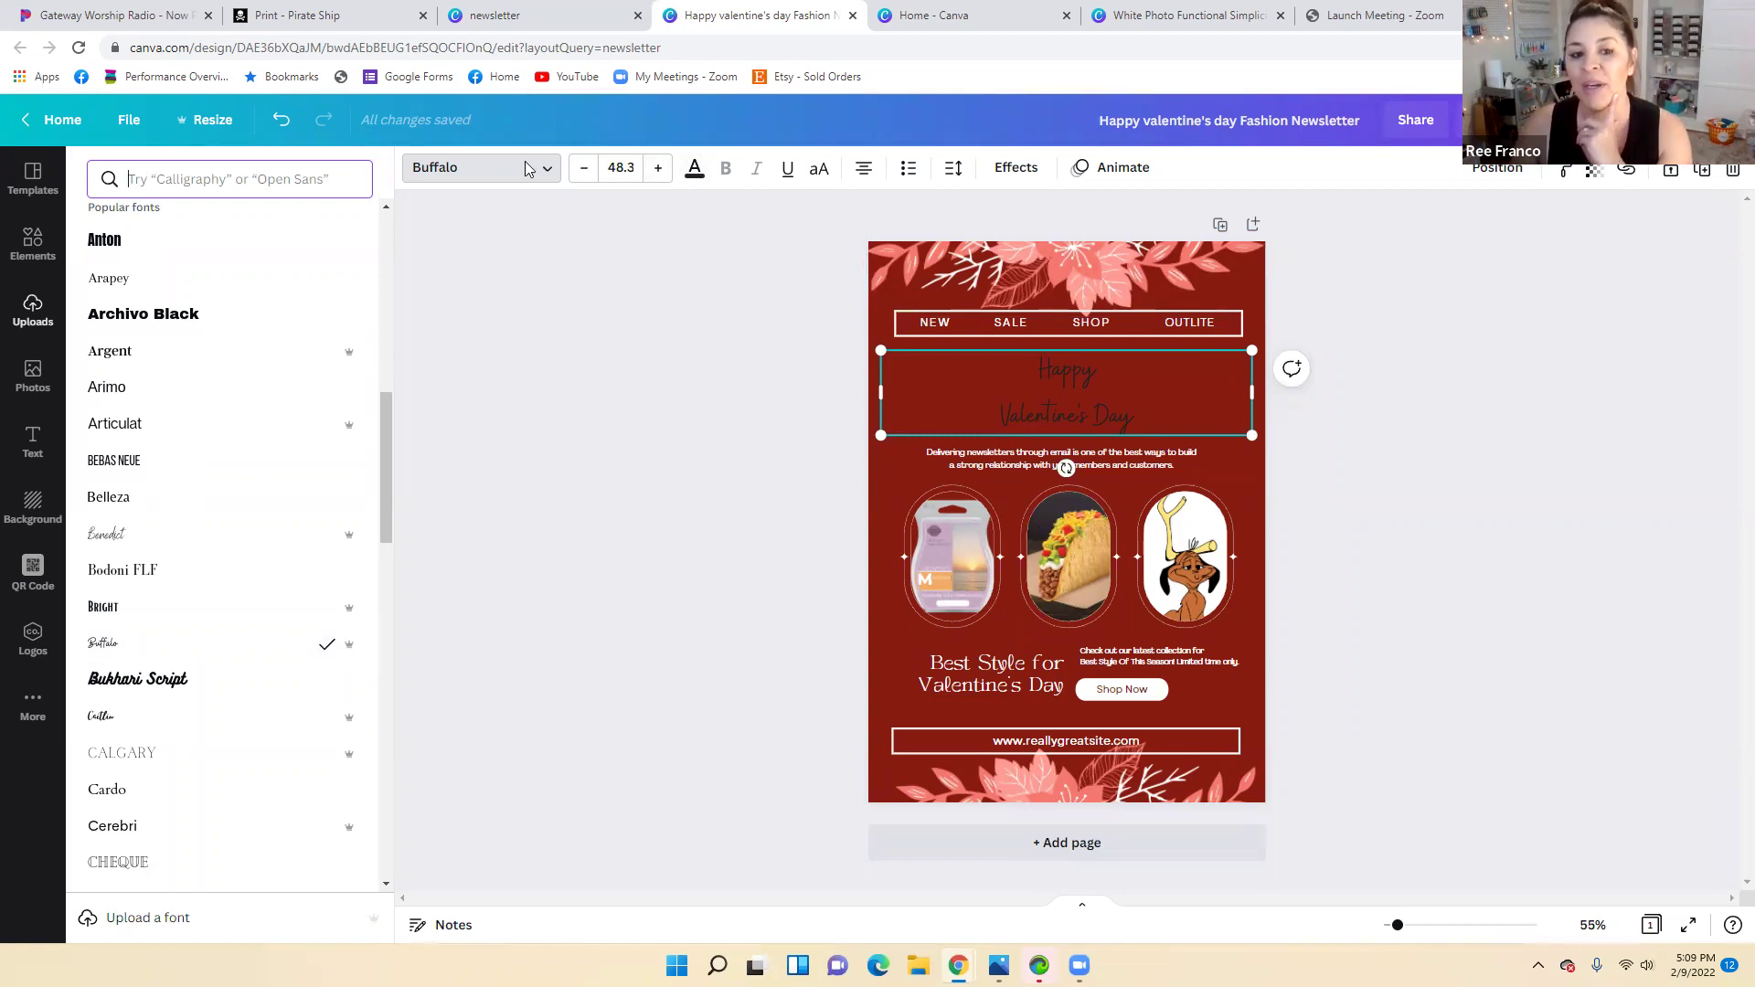
{"action": "left_click", "coordinate": [659, 168]}
{"action": "left_click", "coordinate": [660, 169]}
{"action": "left_click", "coordinate": [662, 171]}
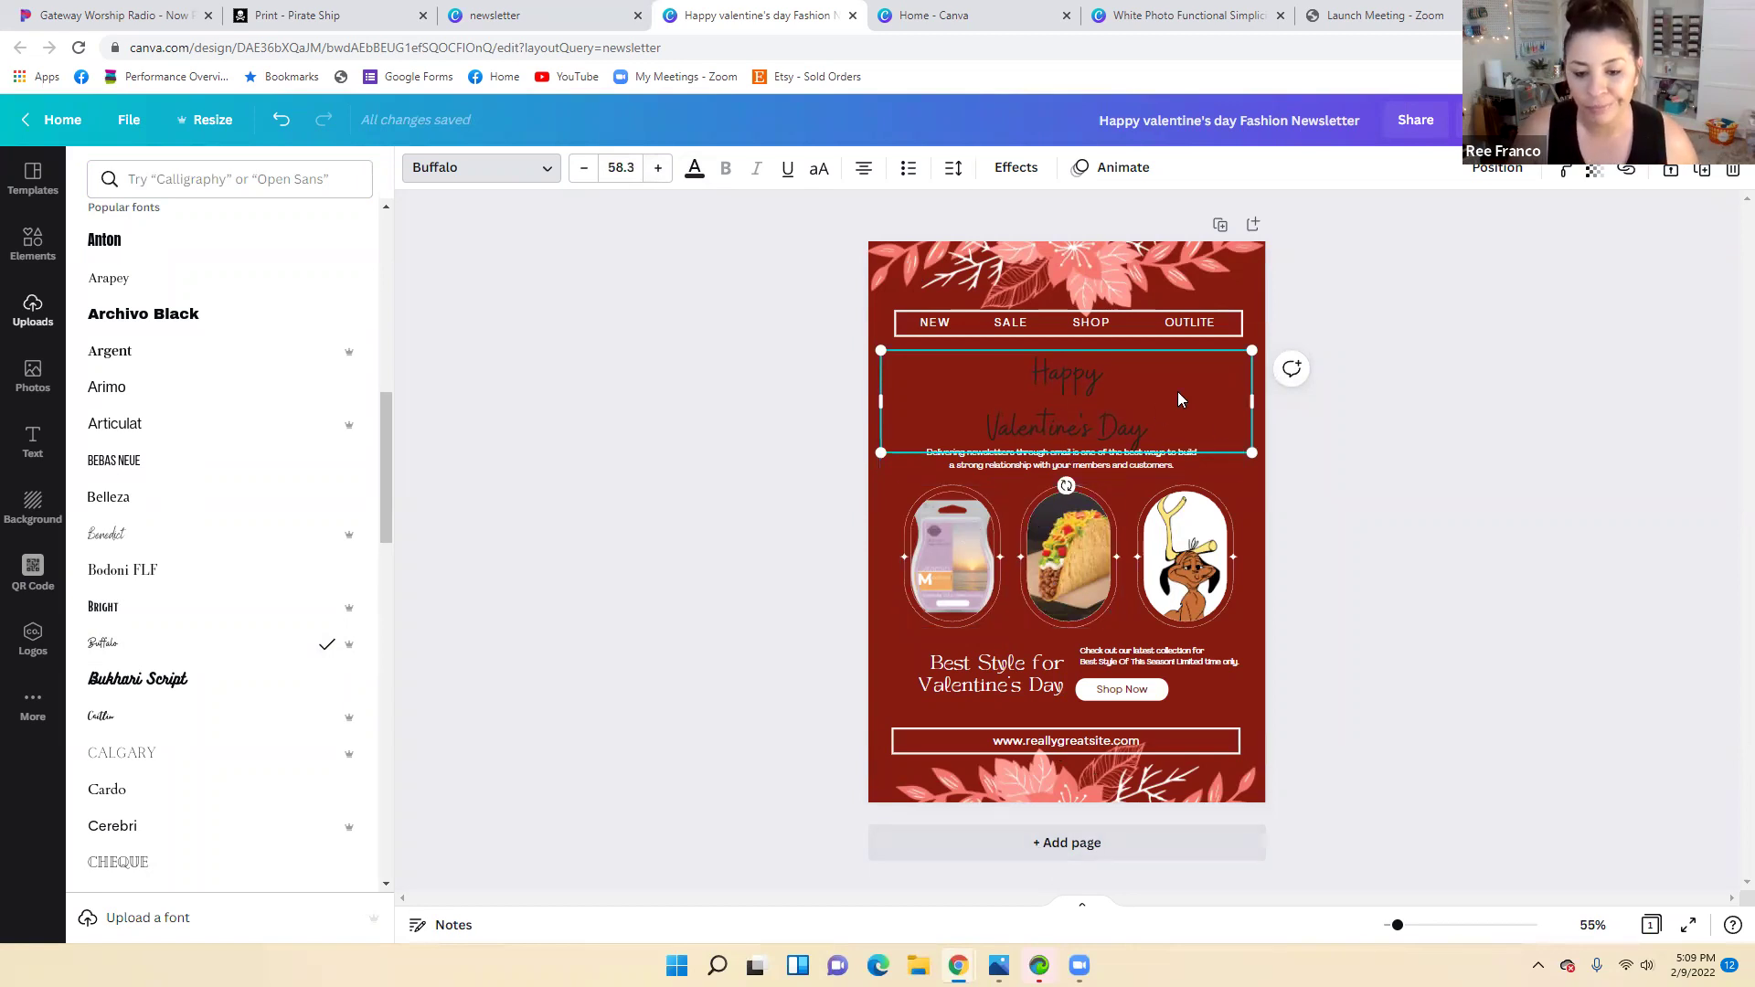
Recolour the small paragraph below the heading with the near-black document colour
{"action": "left_click", "coordinate": [1156, 468]}
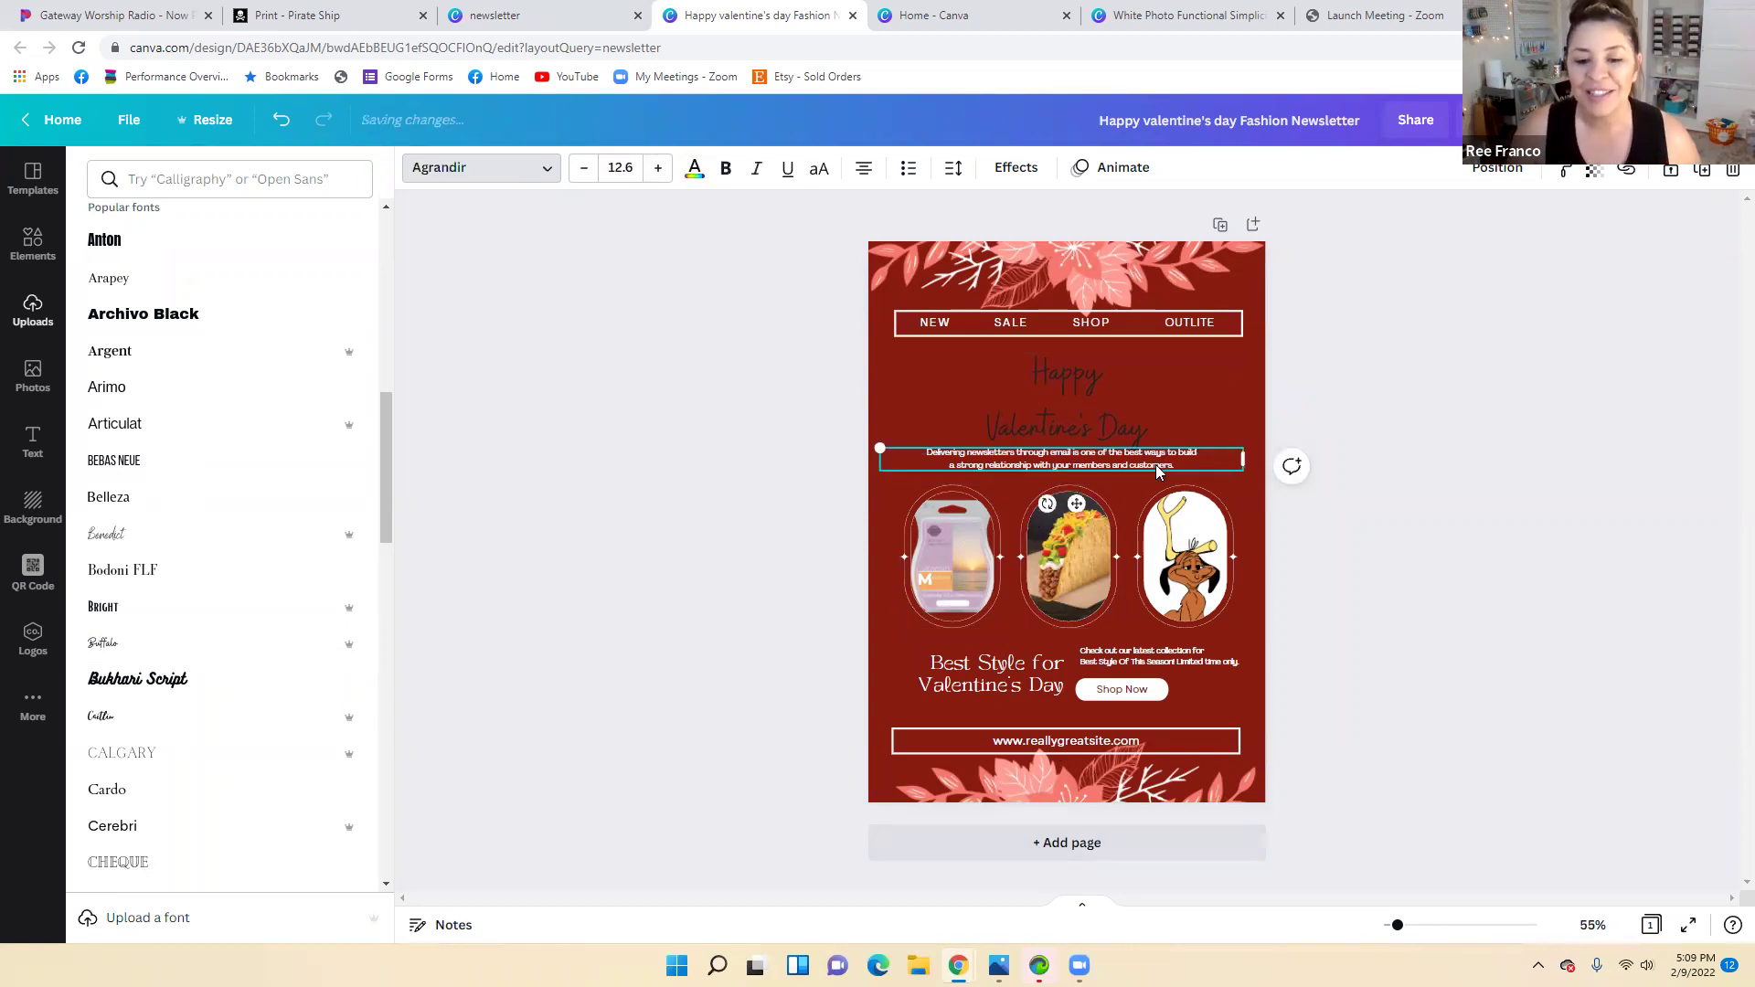
{"action": "left_click", "coordinate": [697, 173]}
{"action": "left_click", "coordinate": [156, 263]}
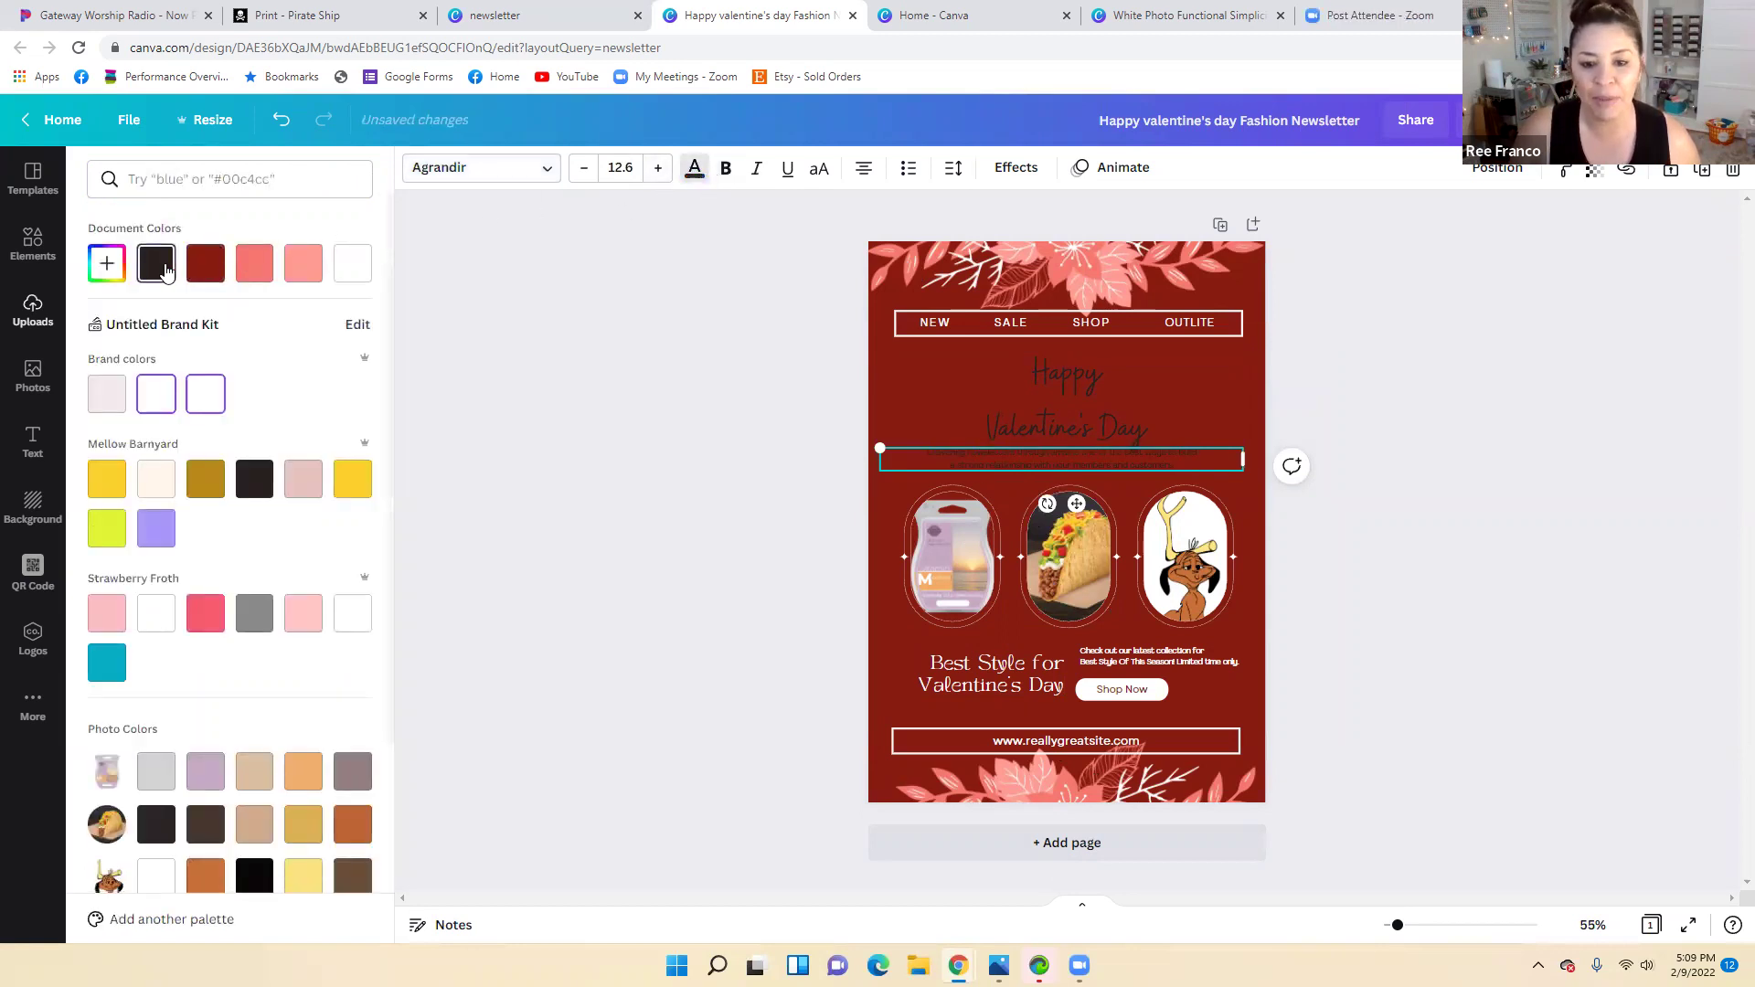
Delete the OUTLITE, SHOP and SALE labels from the outlined bar above the heading
{"action": "left_click", "coordinate": [1193, 323]}
{"action": "key", "text": "Delete"}
{"action": "left_click", "coordinate": [1089, 321]}
{"action": "key", "text": "Delete"}
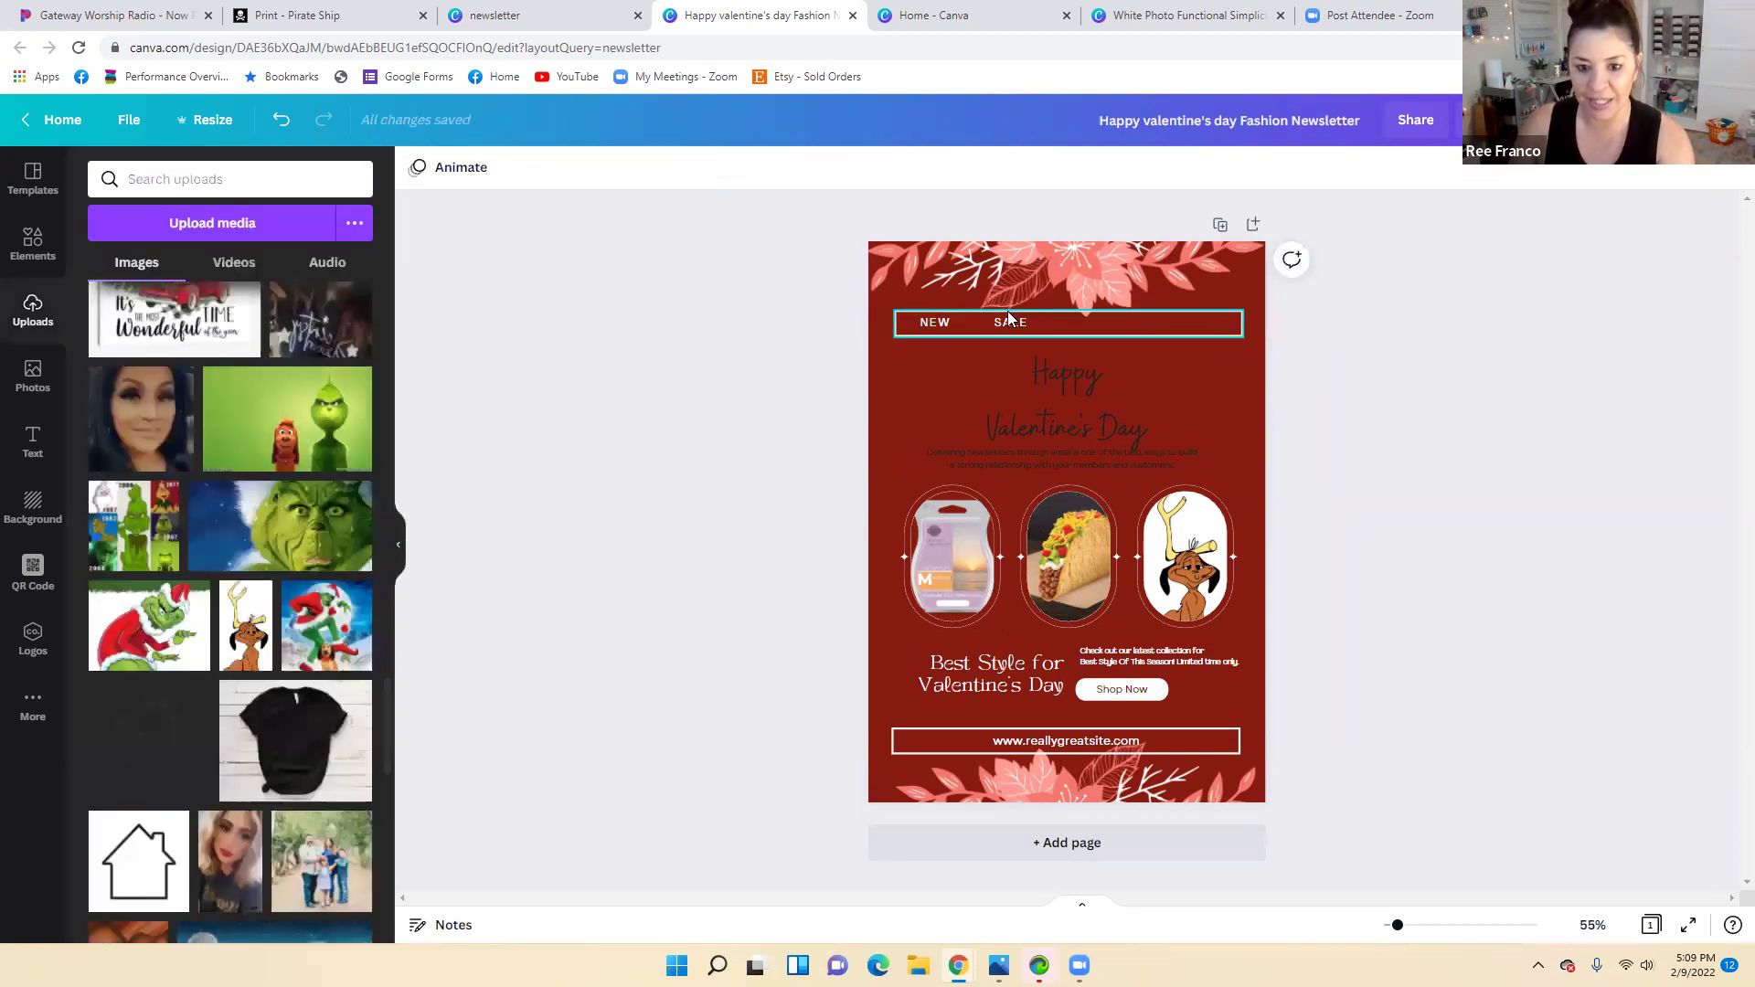
{"action": "left_click", "coordinate": [1011, 322]}
{"action": "key", "text": "Delete"}
Replace the NEW label in the outlined bar with WEEKLY NEWSLETTER and widen its text box to fit one line
{"action": "double_click", "coordinate": [949, 321]}
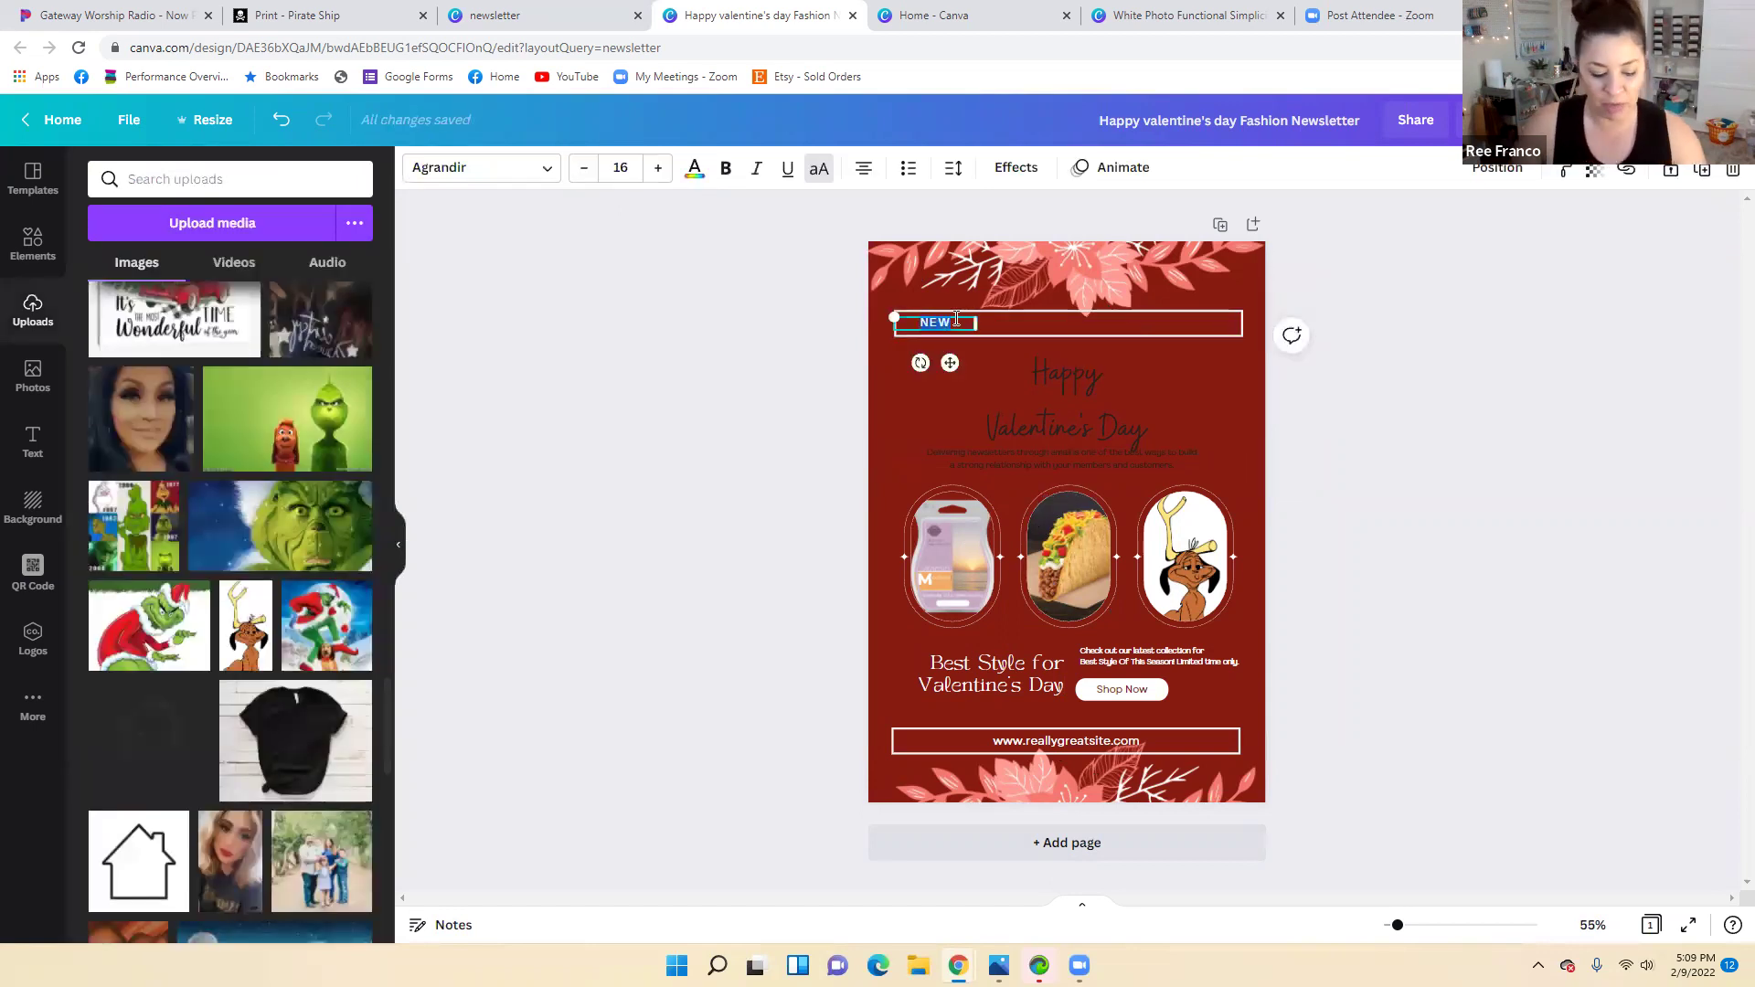
{"action": "type", "text": "WEEKL"}
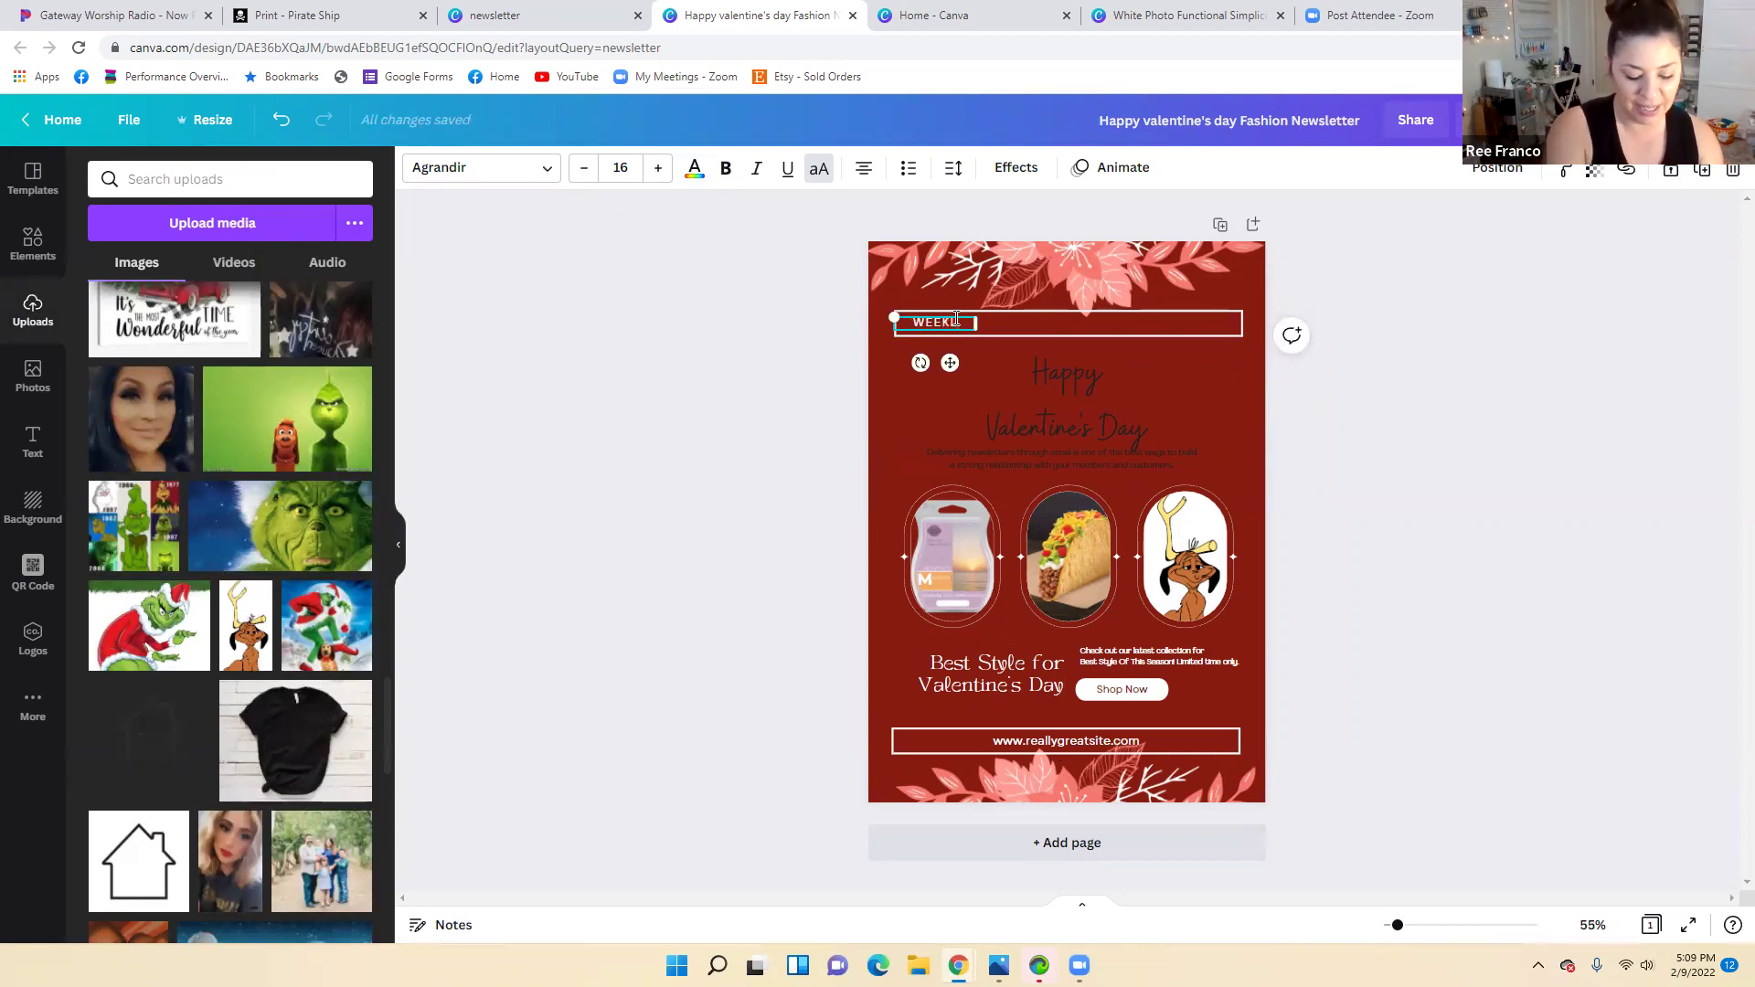
{"action": "type", "text": "Y NEWSLETT"}
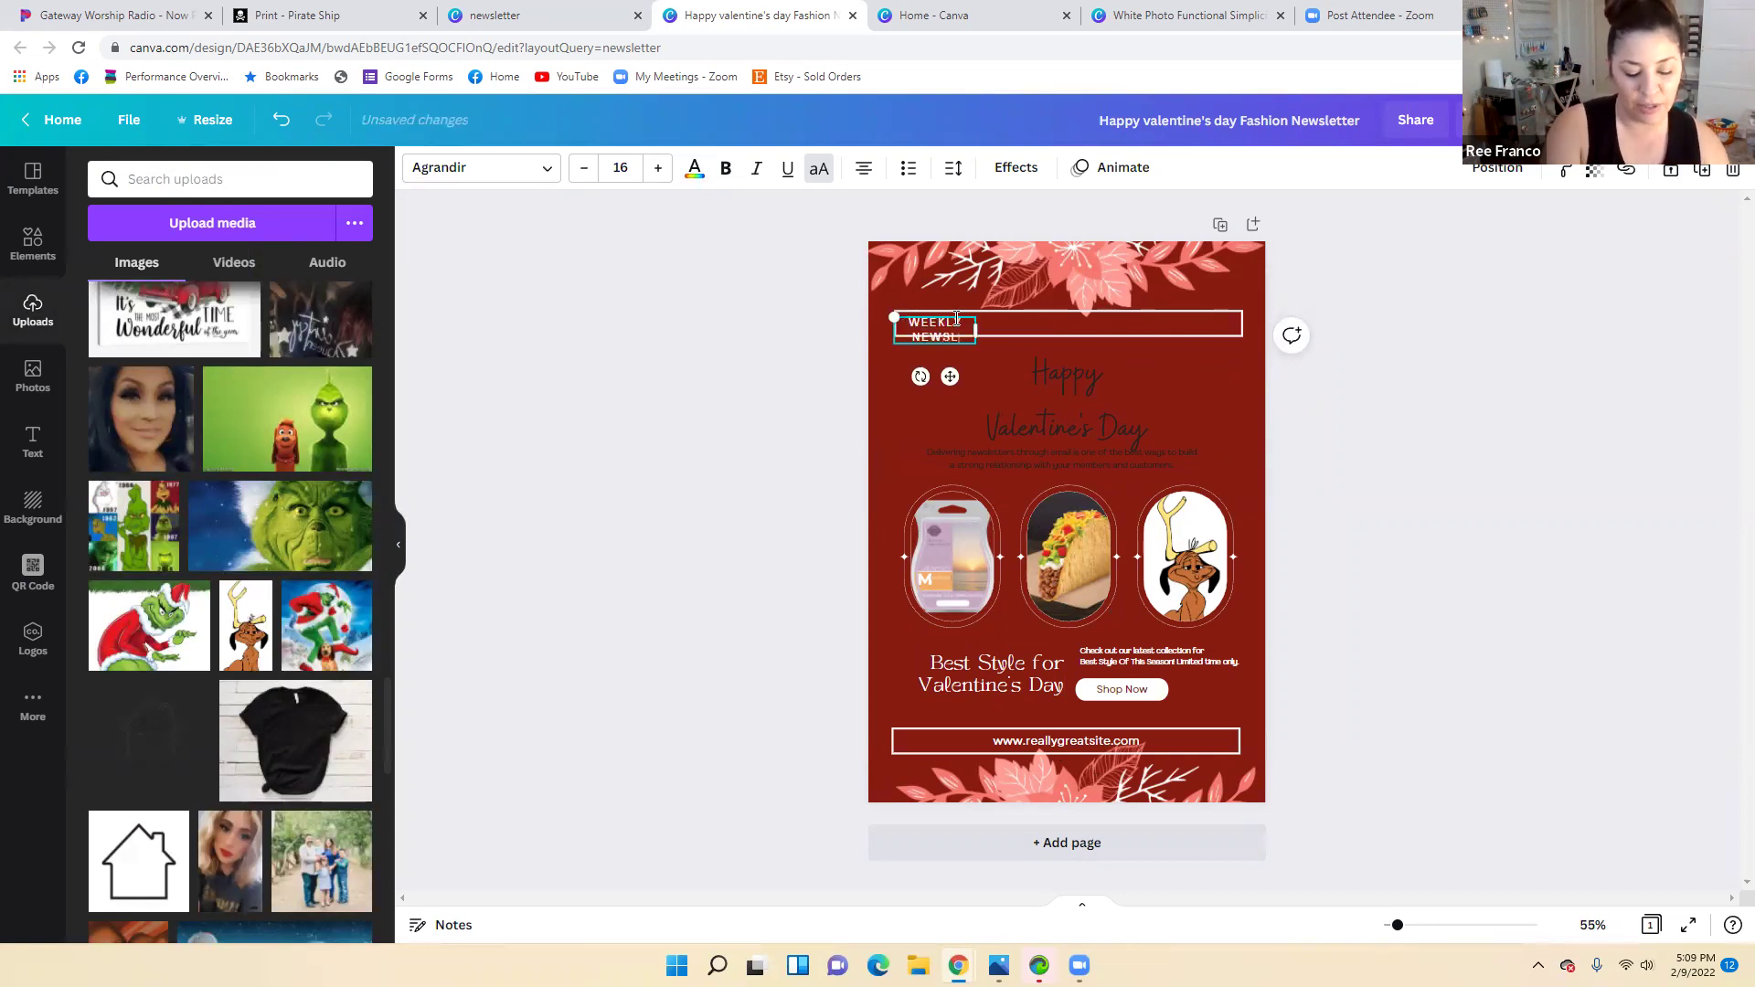
{"action": "type", "text": "ER"}
{"action": "left_click_drag", "start_coordinate": [977, 342], "coordinate": [1084, 361]}
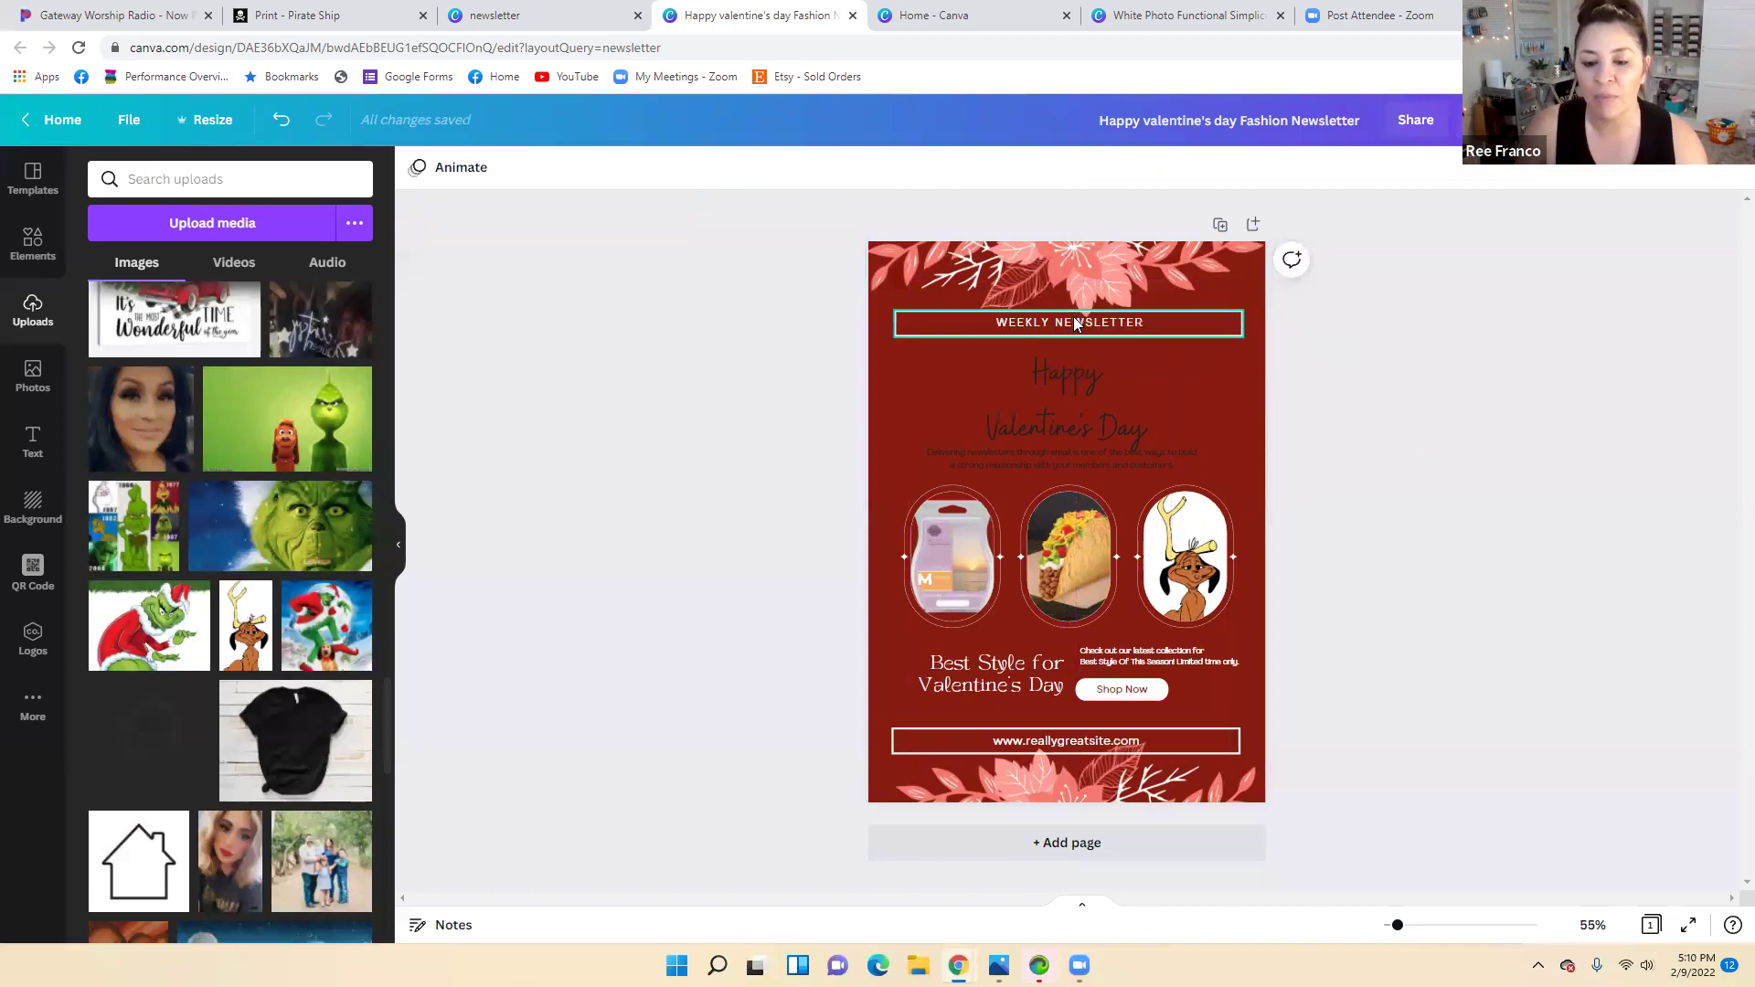
Nudge the WEEKLY NEWSLETTER text slightly right within the outlined bar
{"action": "key", "text": "Right"}
{"action": "key", "text": "Right"}
{"action": "key", "text": "Right"}
{"action": "key", "text": "Right"}
{"action": "key", "text": "Right"}
{"action": "key", "text": "Right"}
{"action": "key", "text": "Right"}
{"action": "key", "text": "Right"}
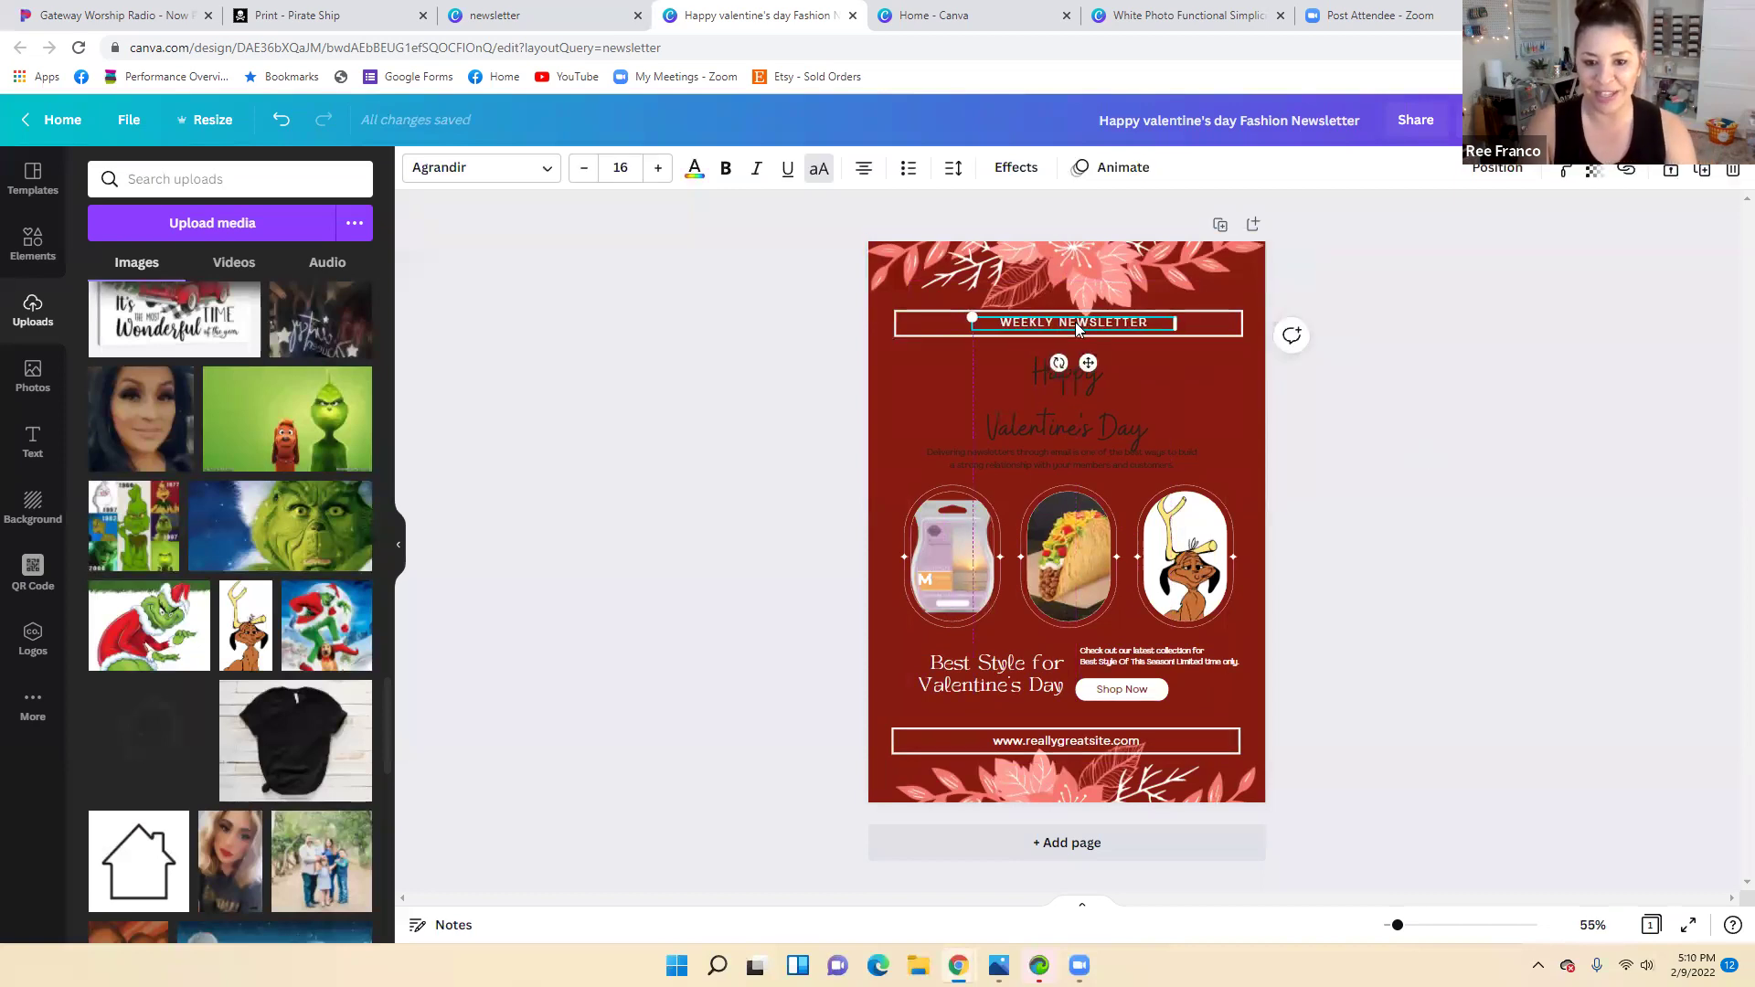
{"action": "left_click", "coordinate": [1459, 464]}
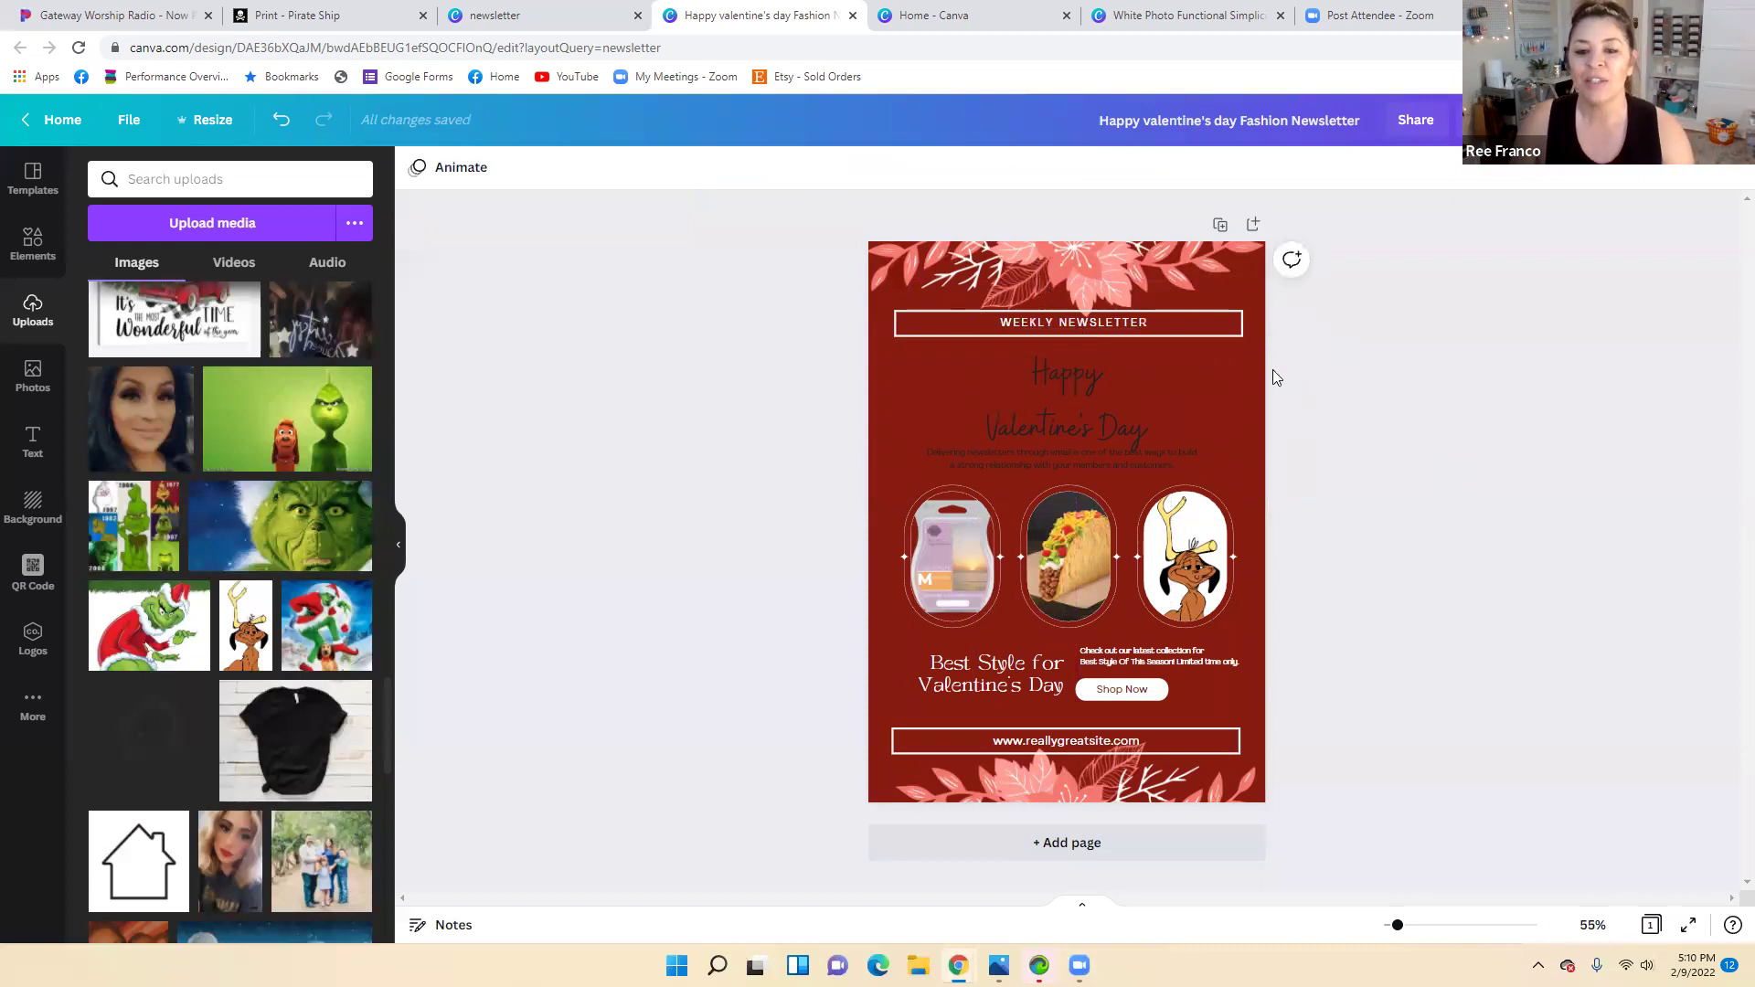
Recolour the outlined bar and its WEEKLY NEWSLETTER text with the near-black document colour
{"action": "left_click", "coordinate": [1204, 312]}
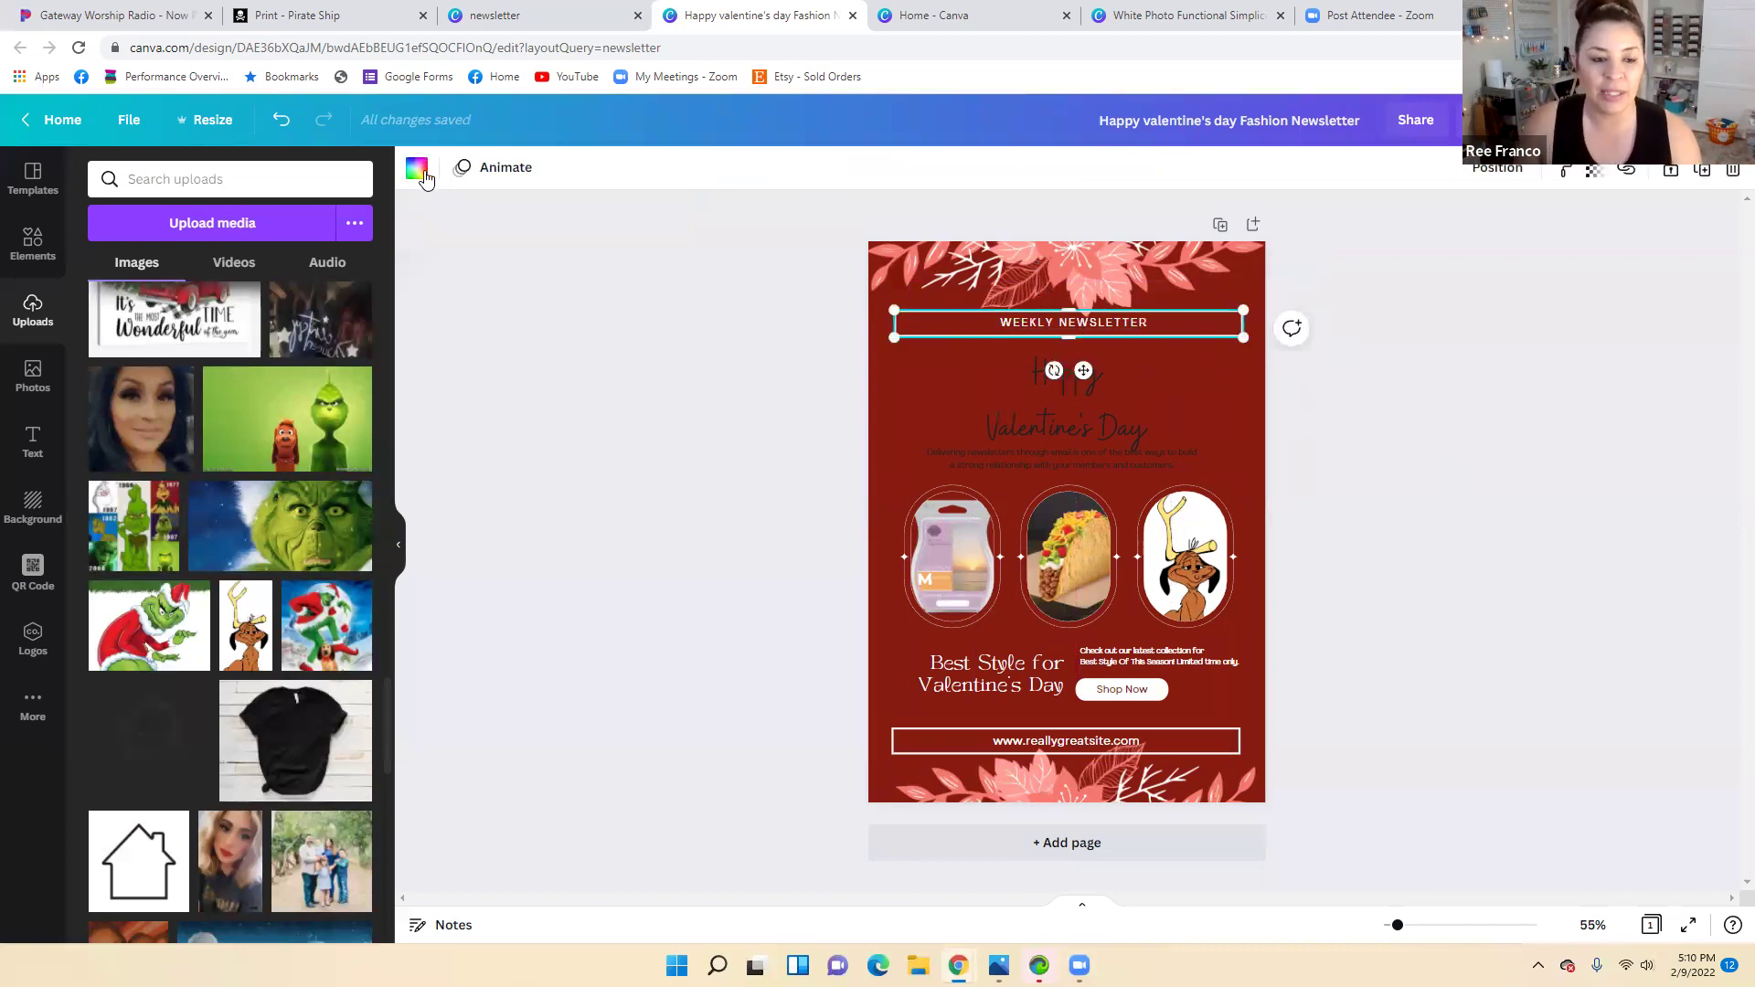
{"action": "left_click", "coordinate": [417, 171]}
{"action": "left_click", "coordinate": [156, 263]}
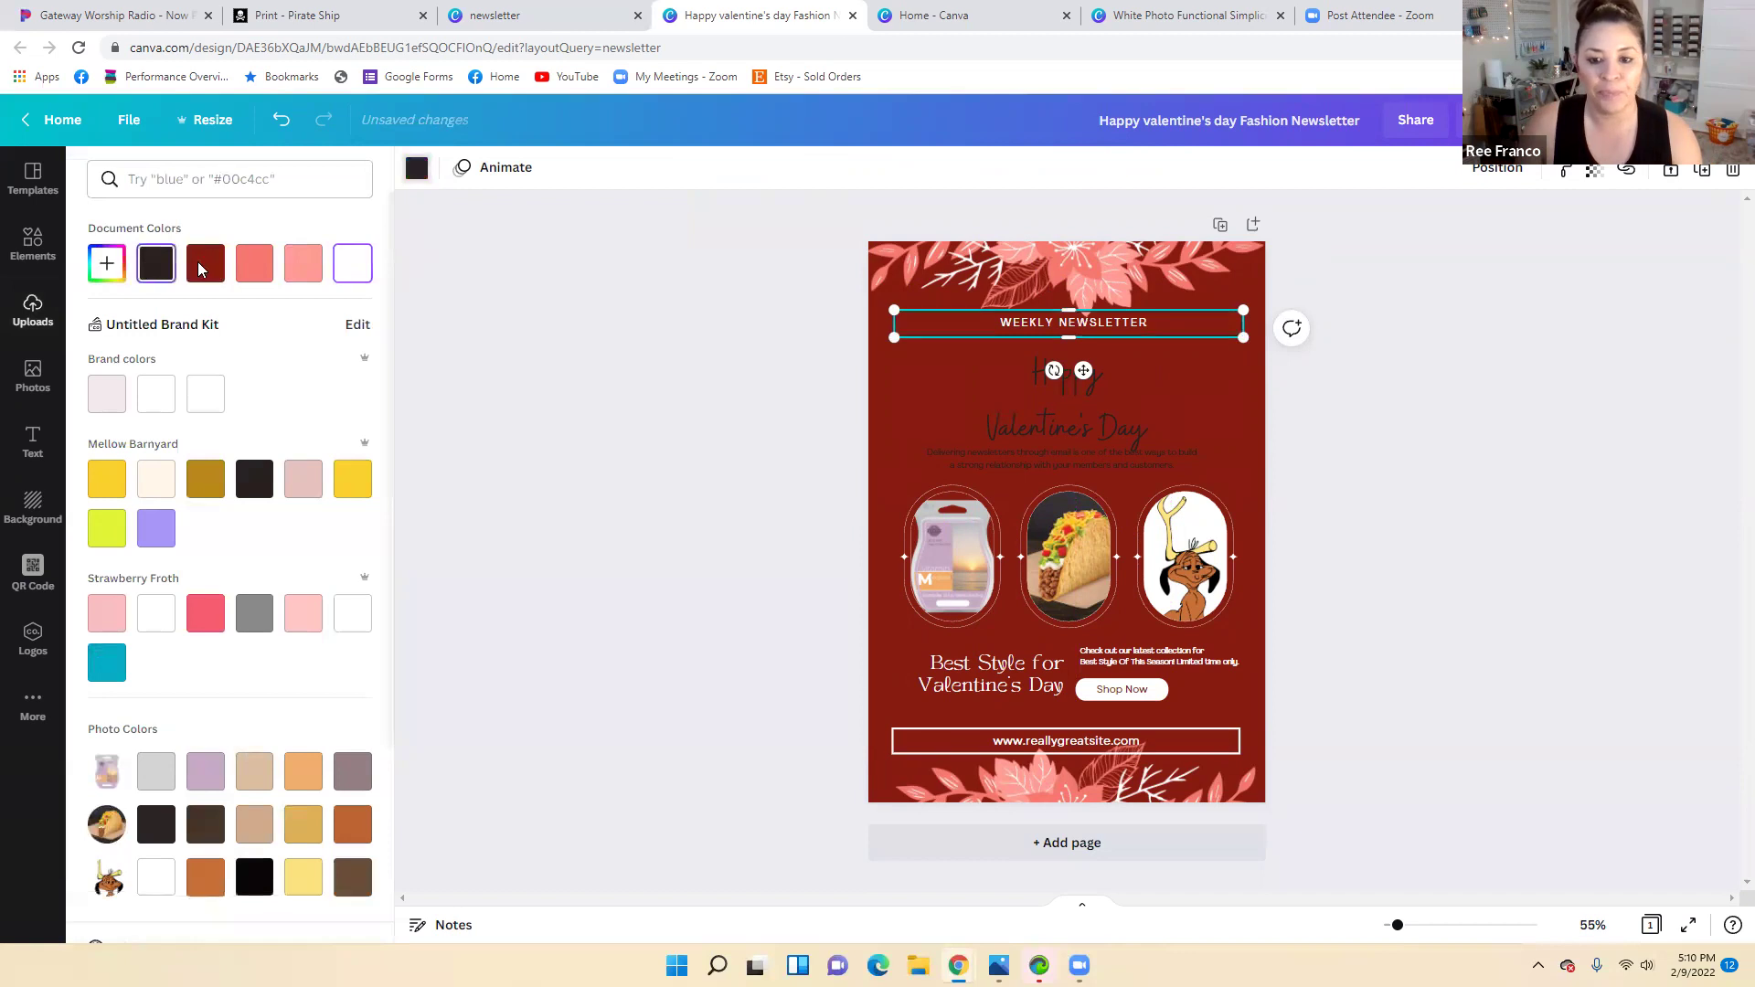
{"action": "left_click", "coordinate": [995, 335]}
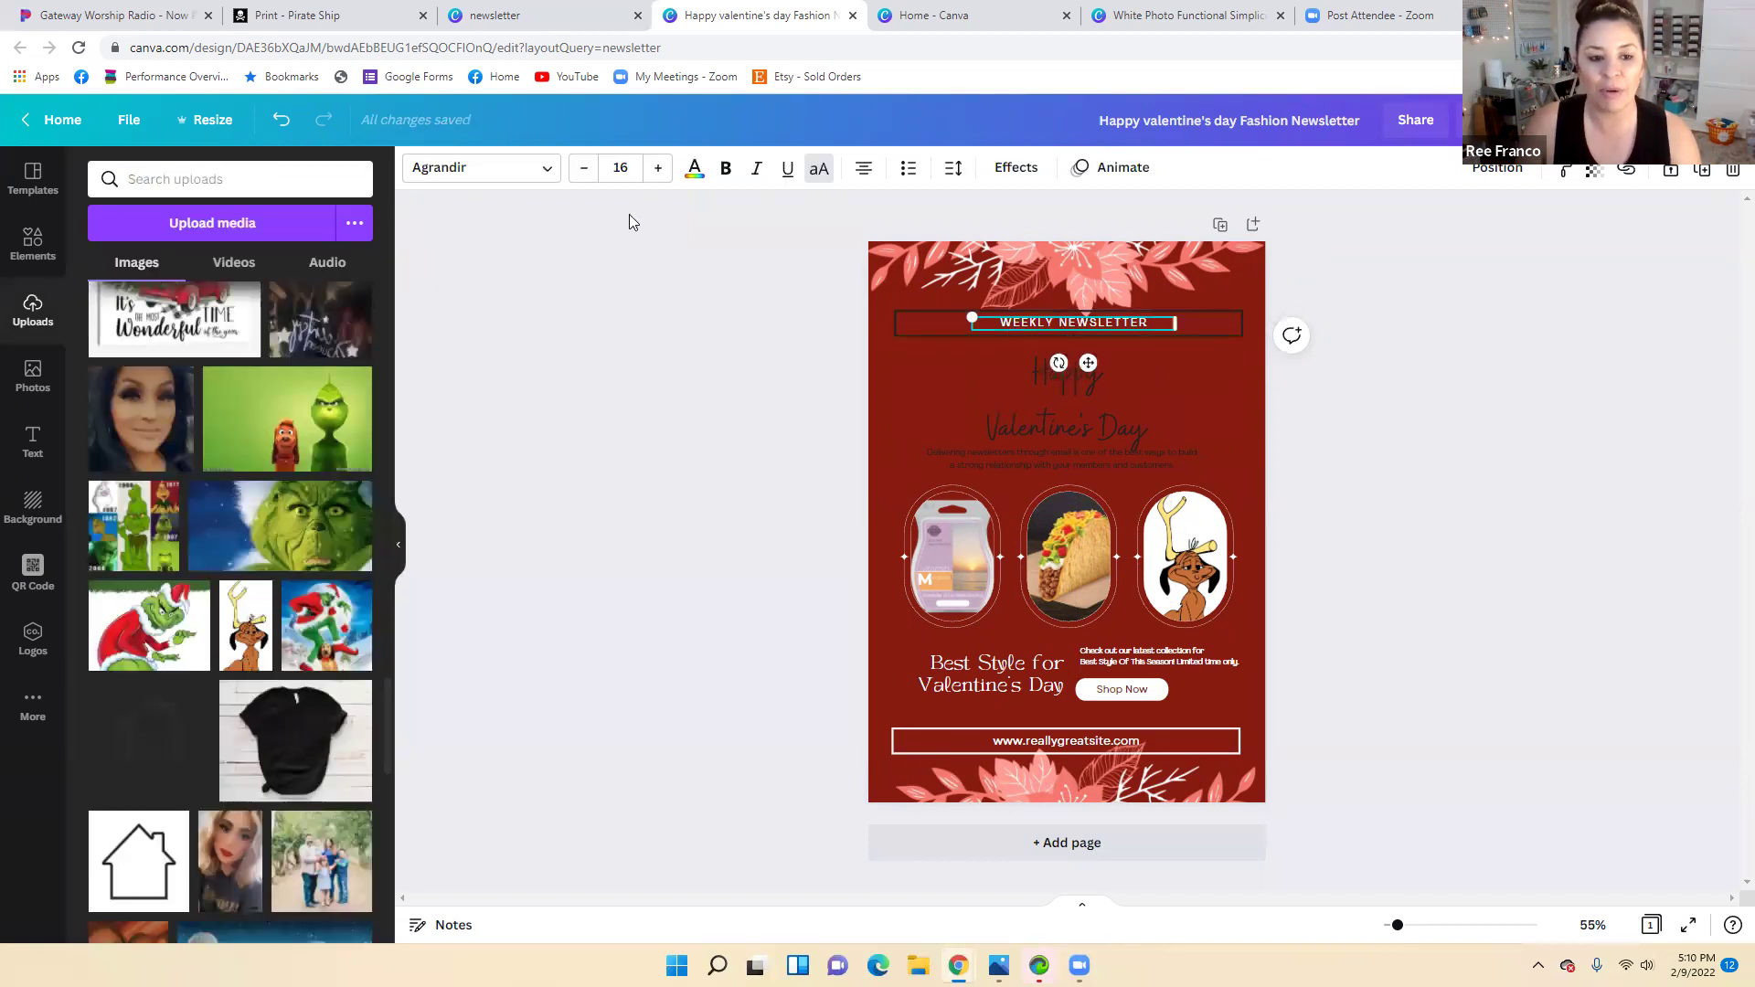
{"action": "left_click", "coordinate": [694, 168]}
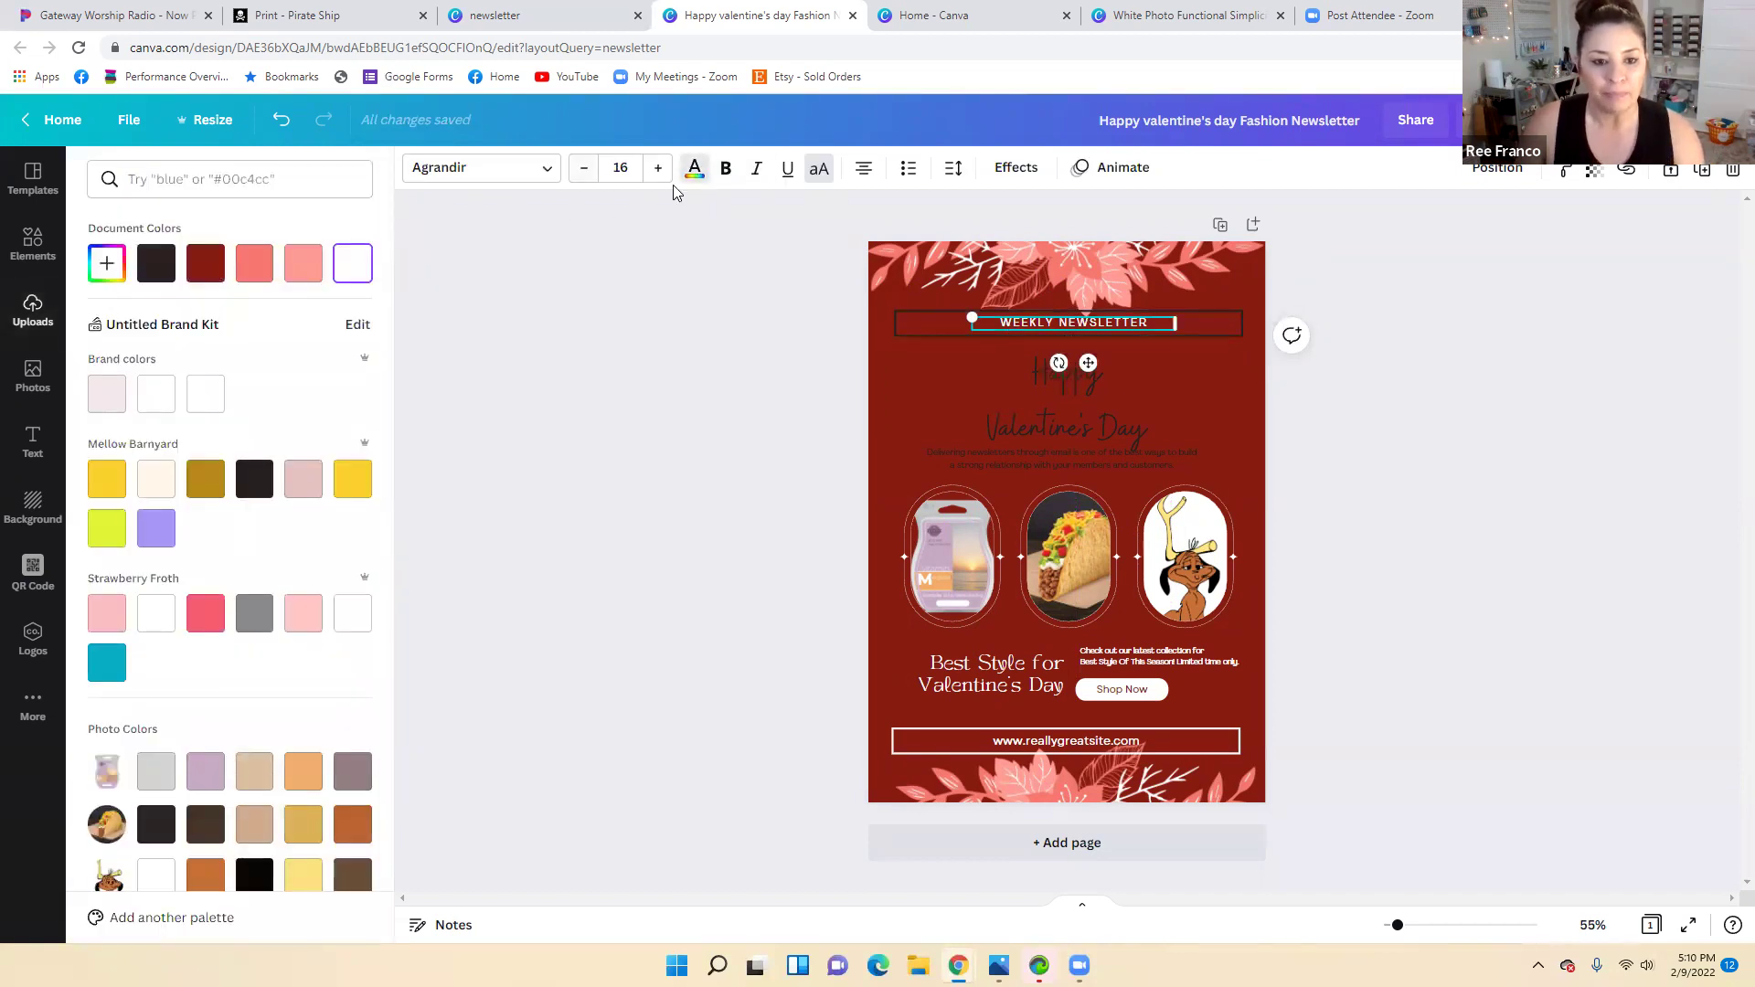
{"action": "left_click", "coordinate": [165, 267]}
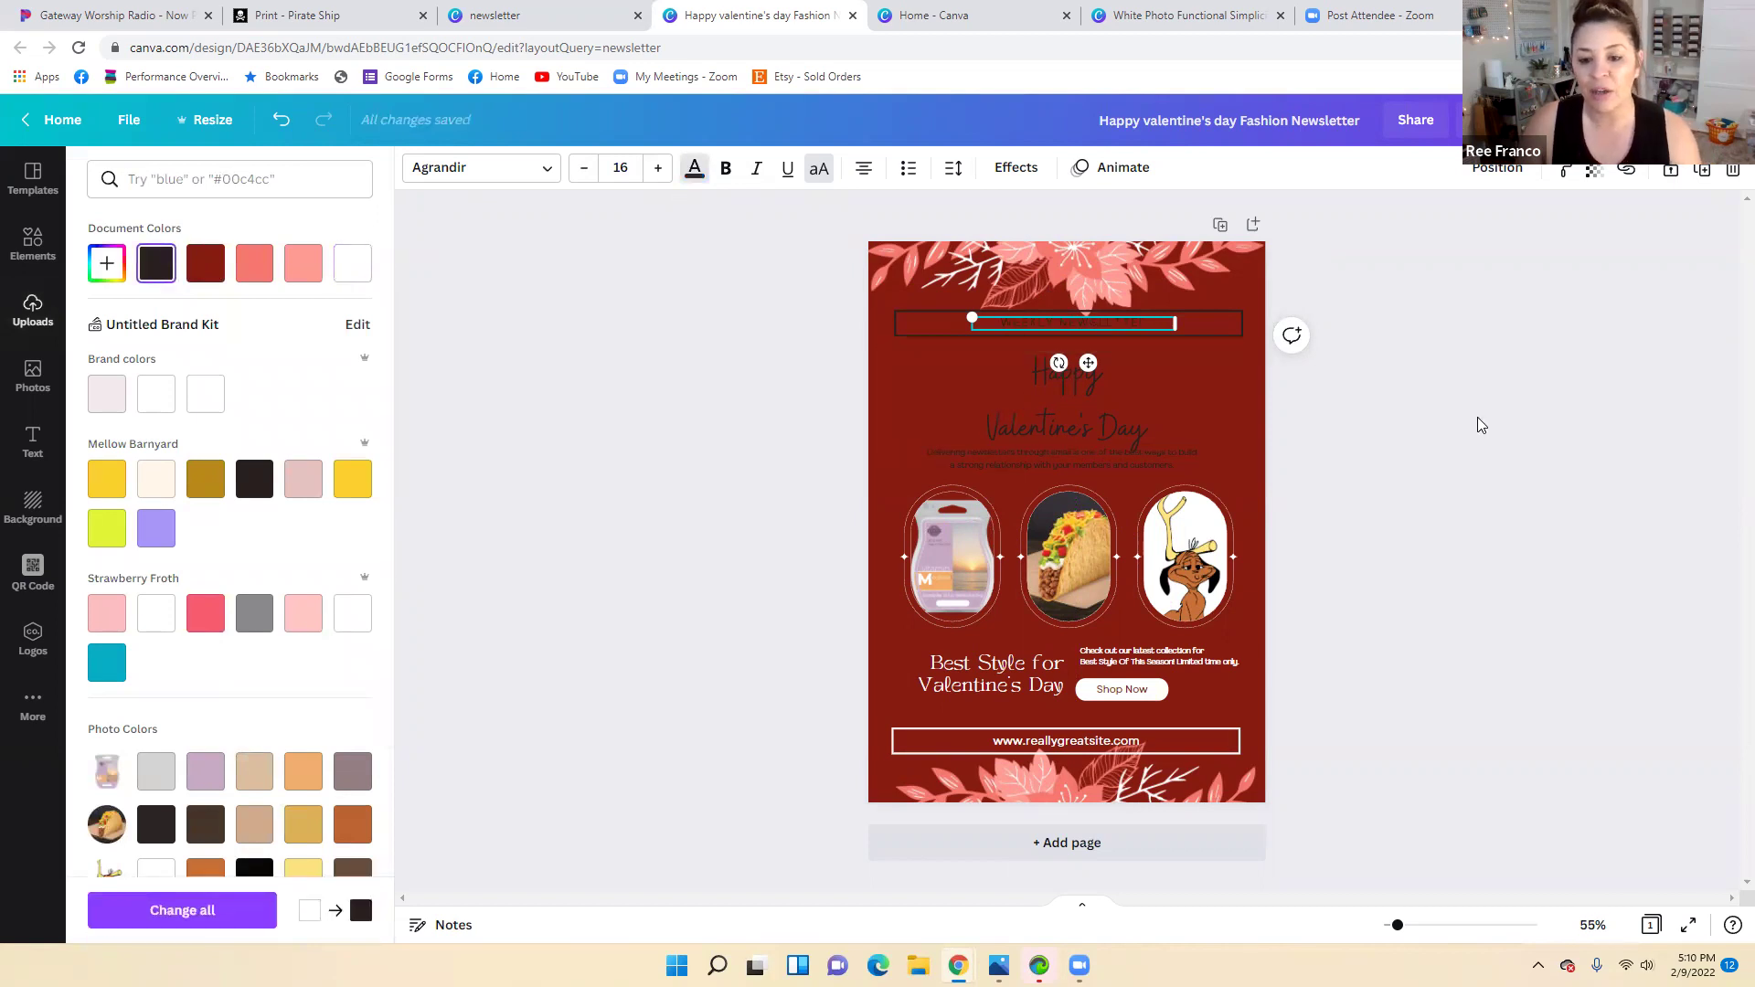
Replace the small paragraph with one line of own text and bring the Happy Valentine's Day heading onto a single line
{"action": "double_click", "coordinate": [1122, 463]}
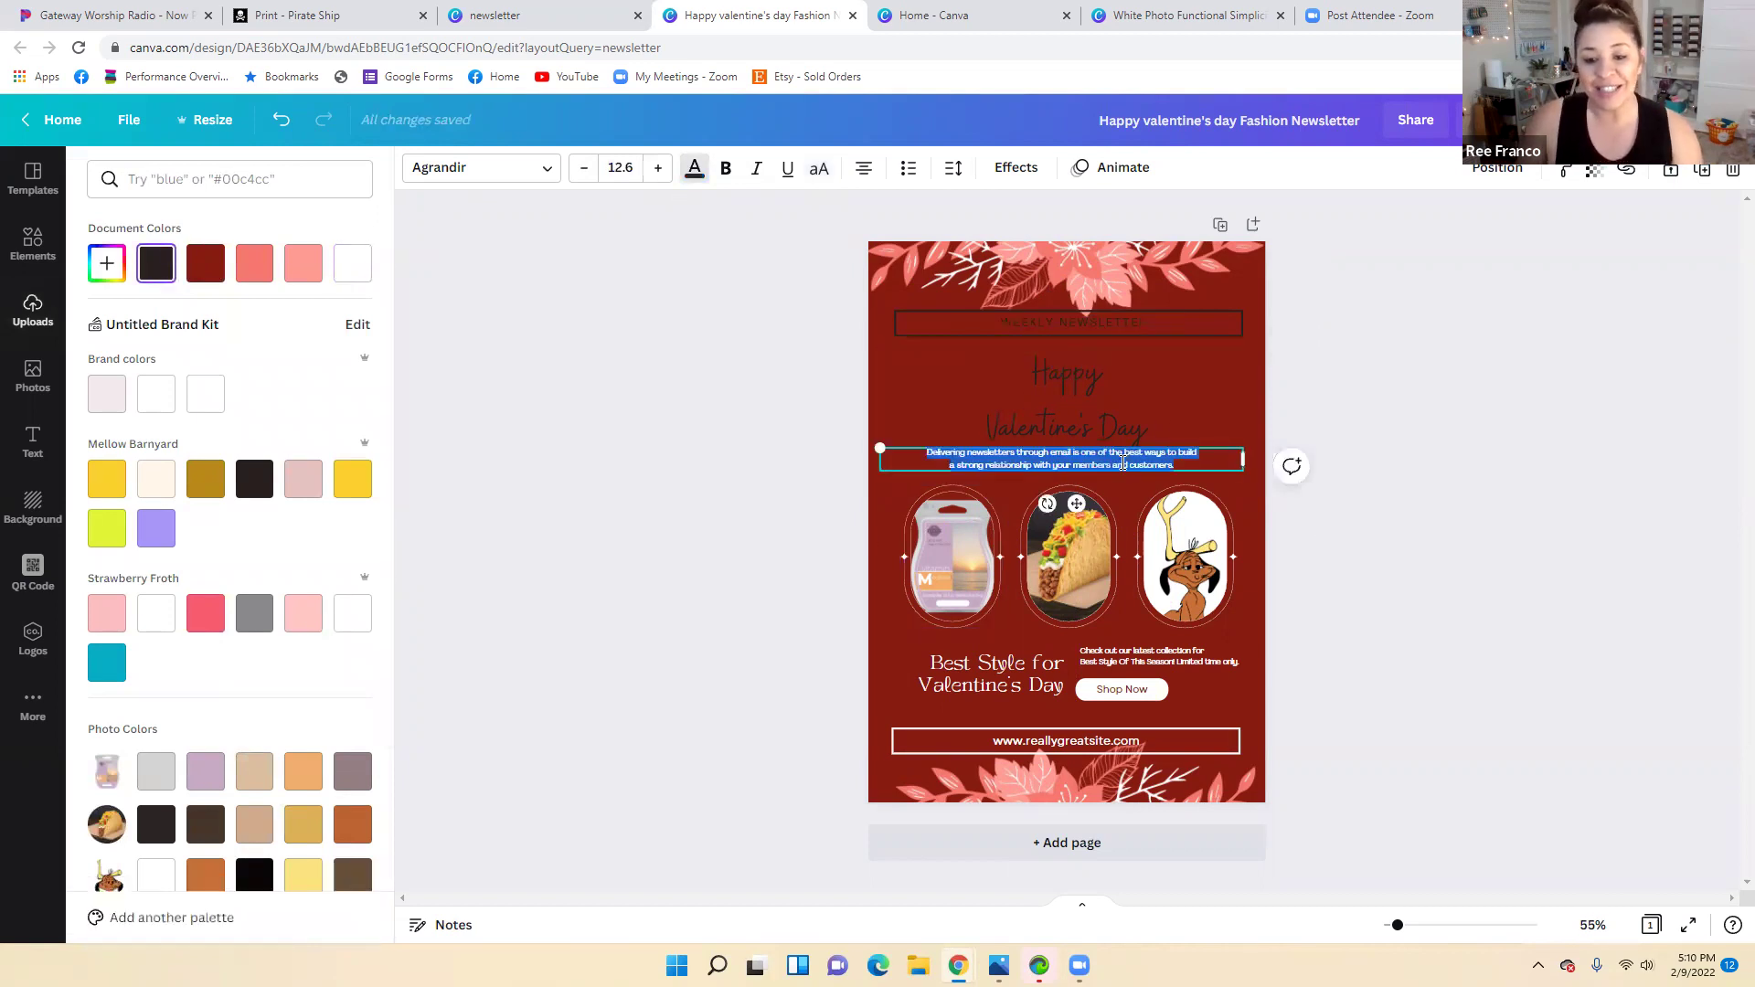
{"action": "key", "text": "BackSpace"}
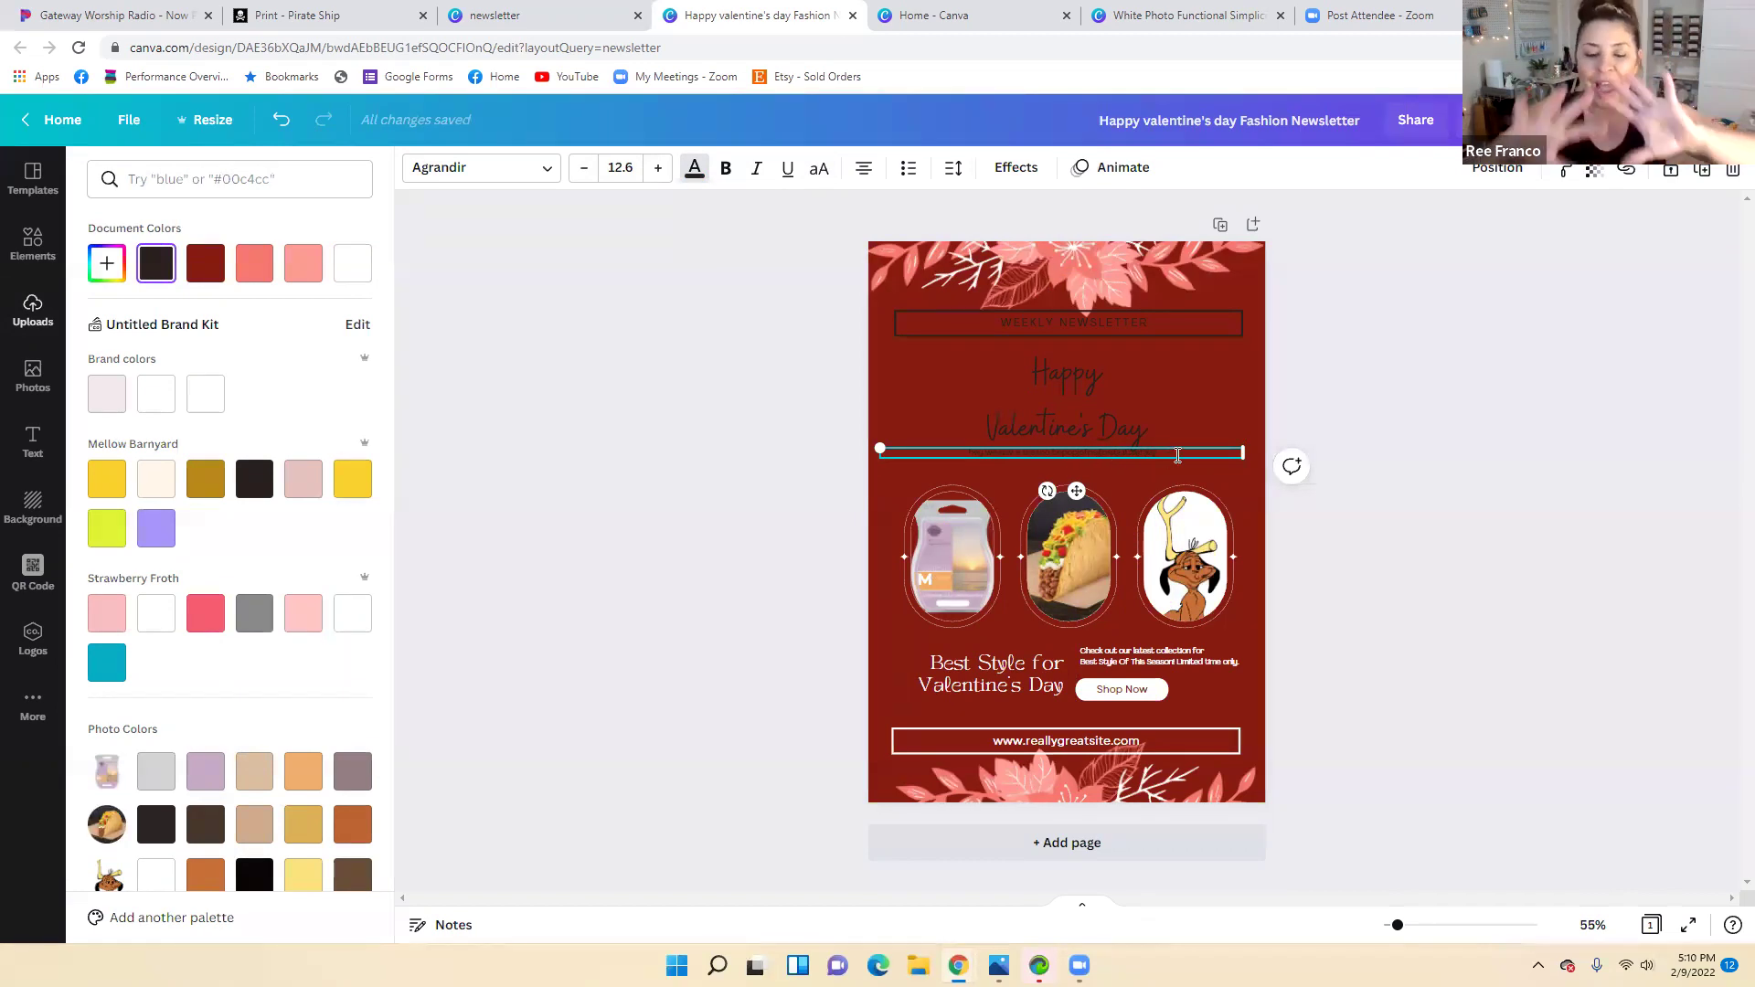
{"action": "left_click", "coordinate": [1026, 382]}
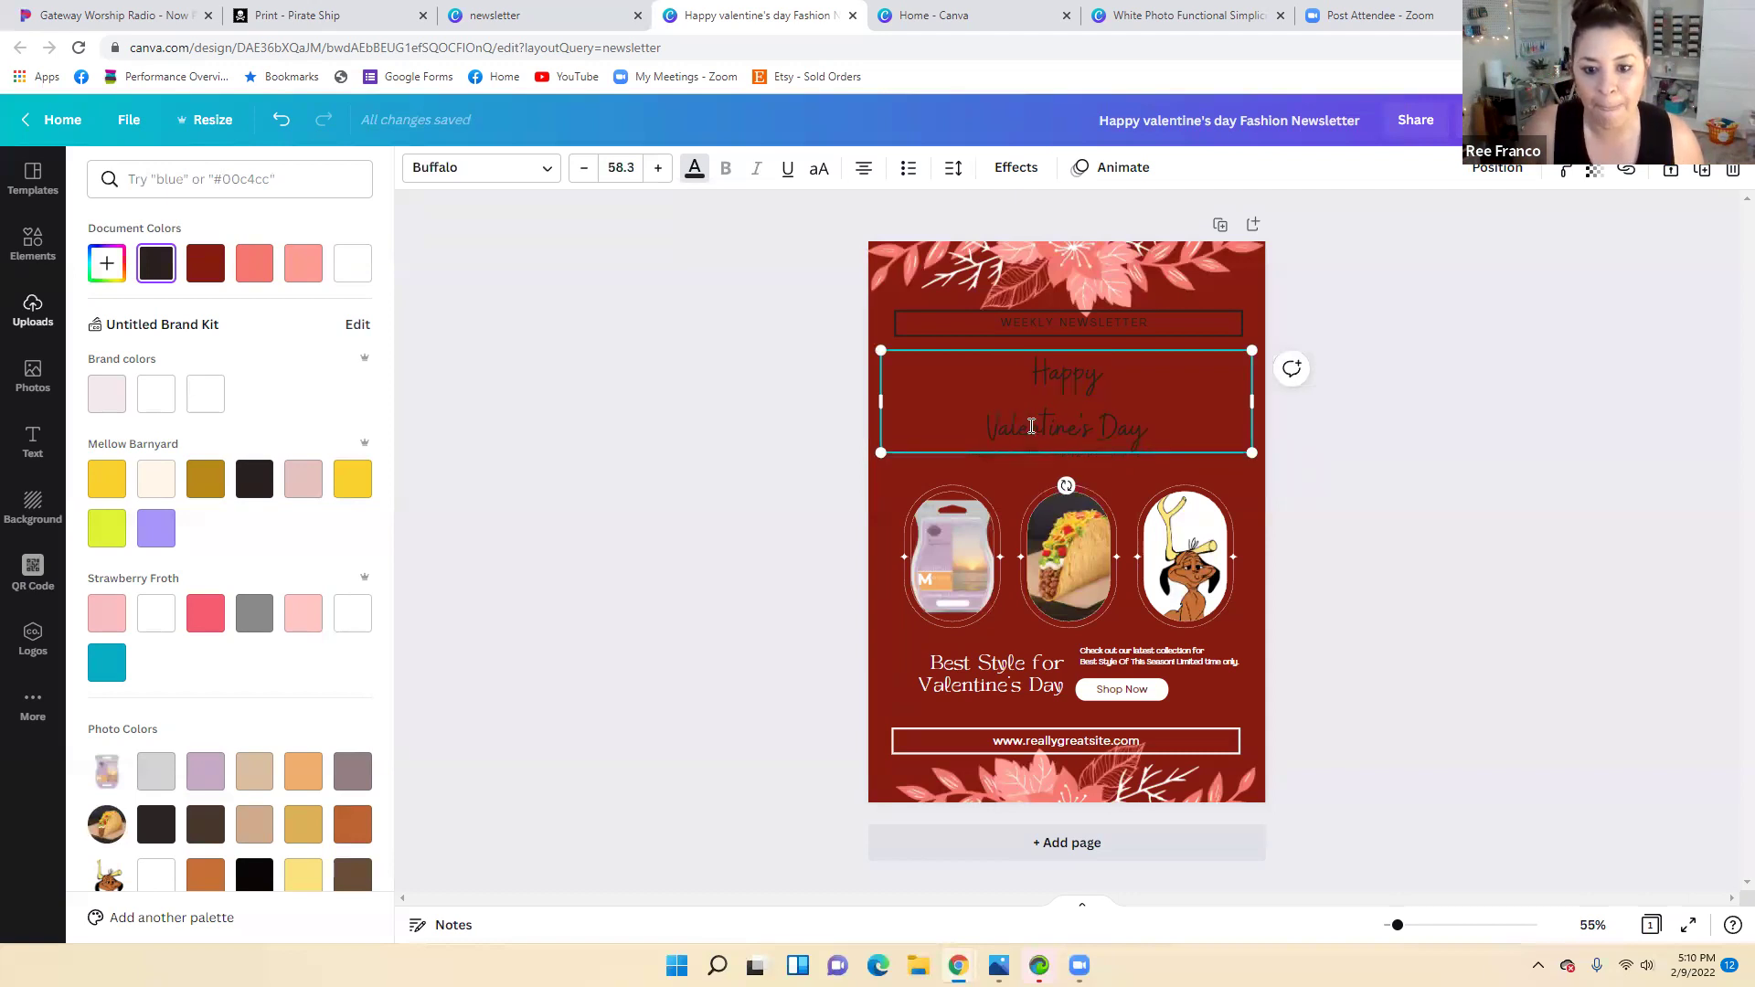
{"action": "key", "text": "BackSpace"}
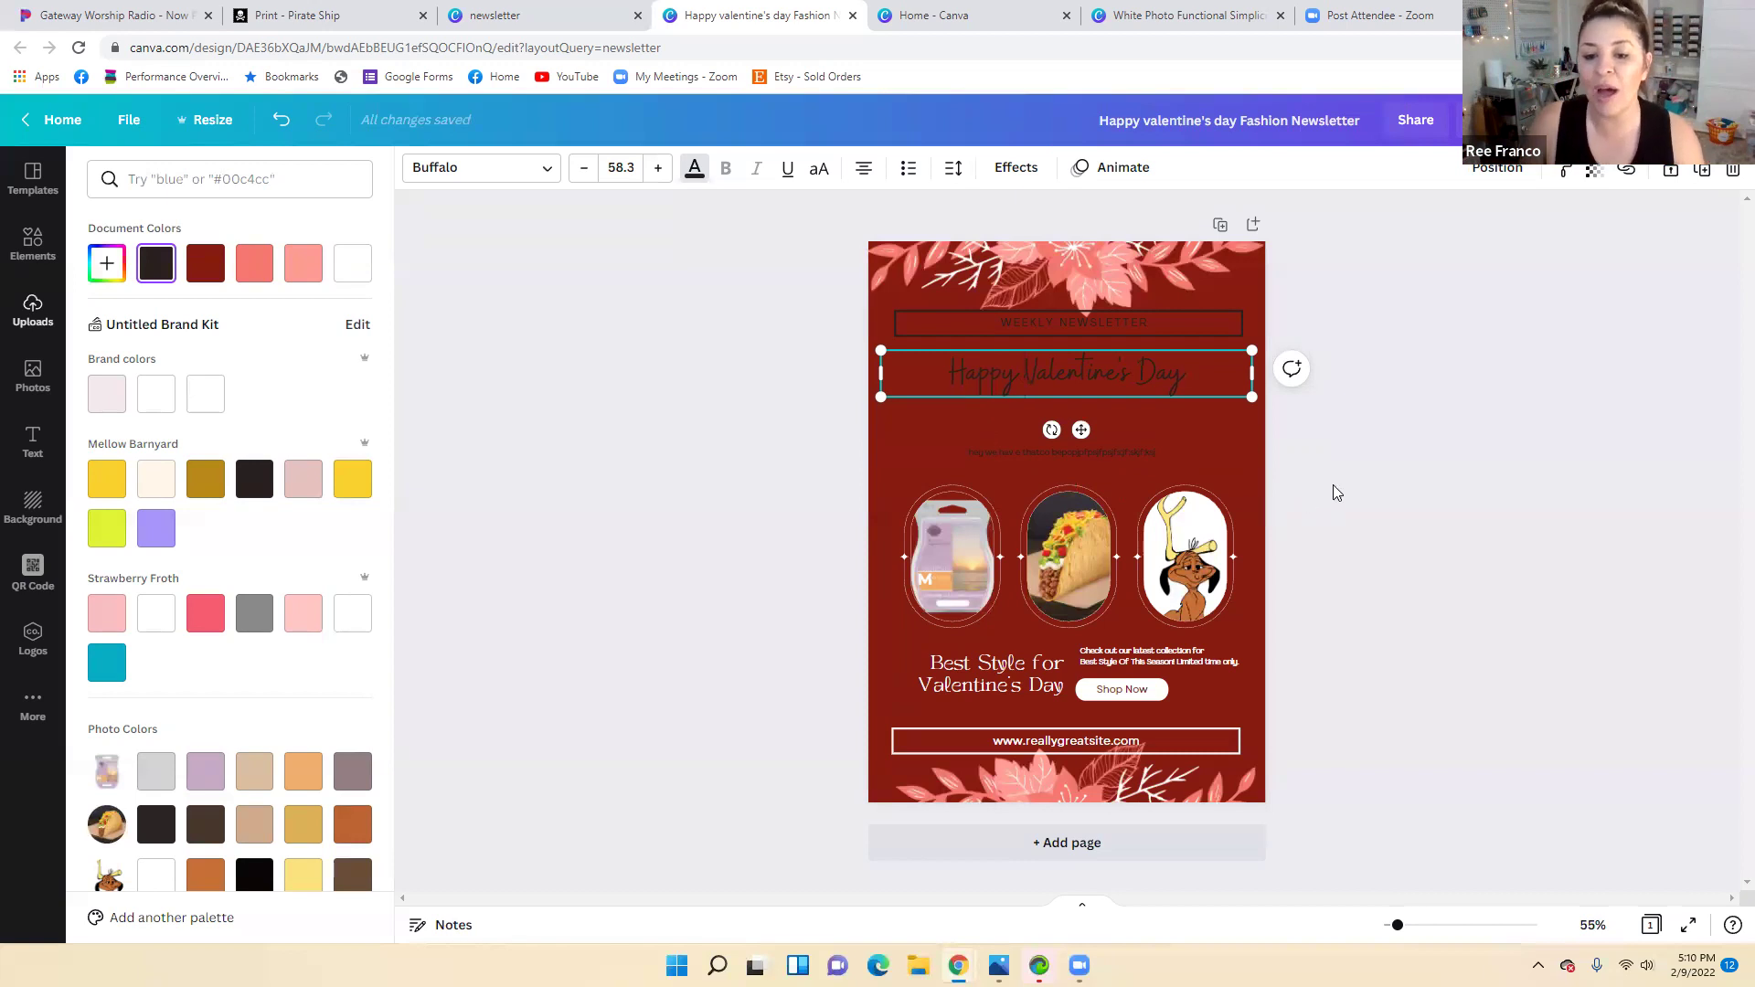
Set the text line below the heading to size 20.6 and move it up directly under the heading
{"action": "left_click", "coordinate": [1141, 448]}
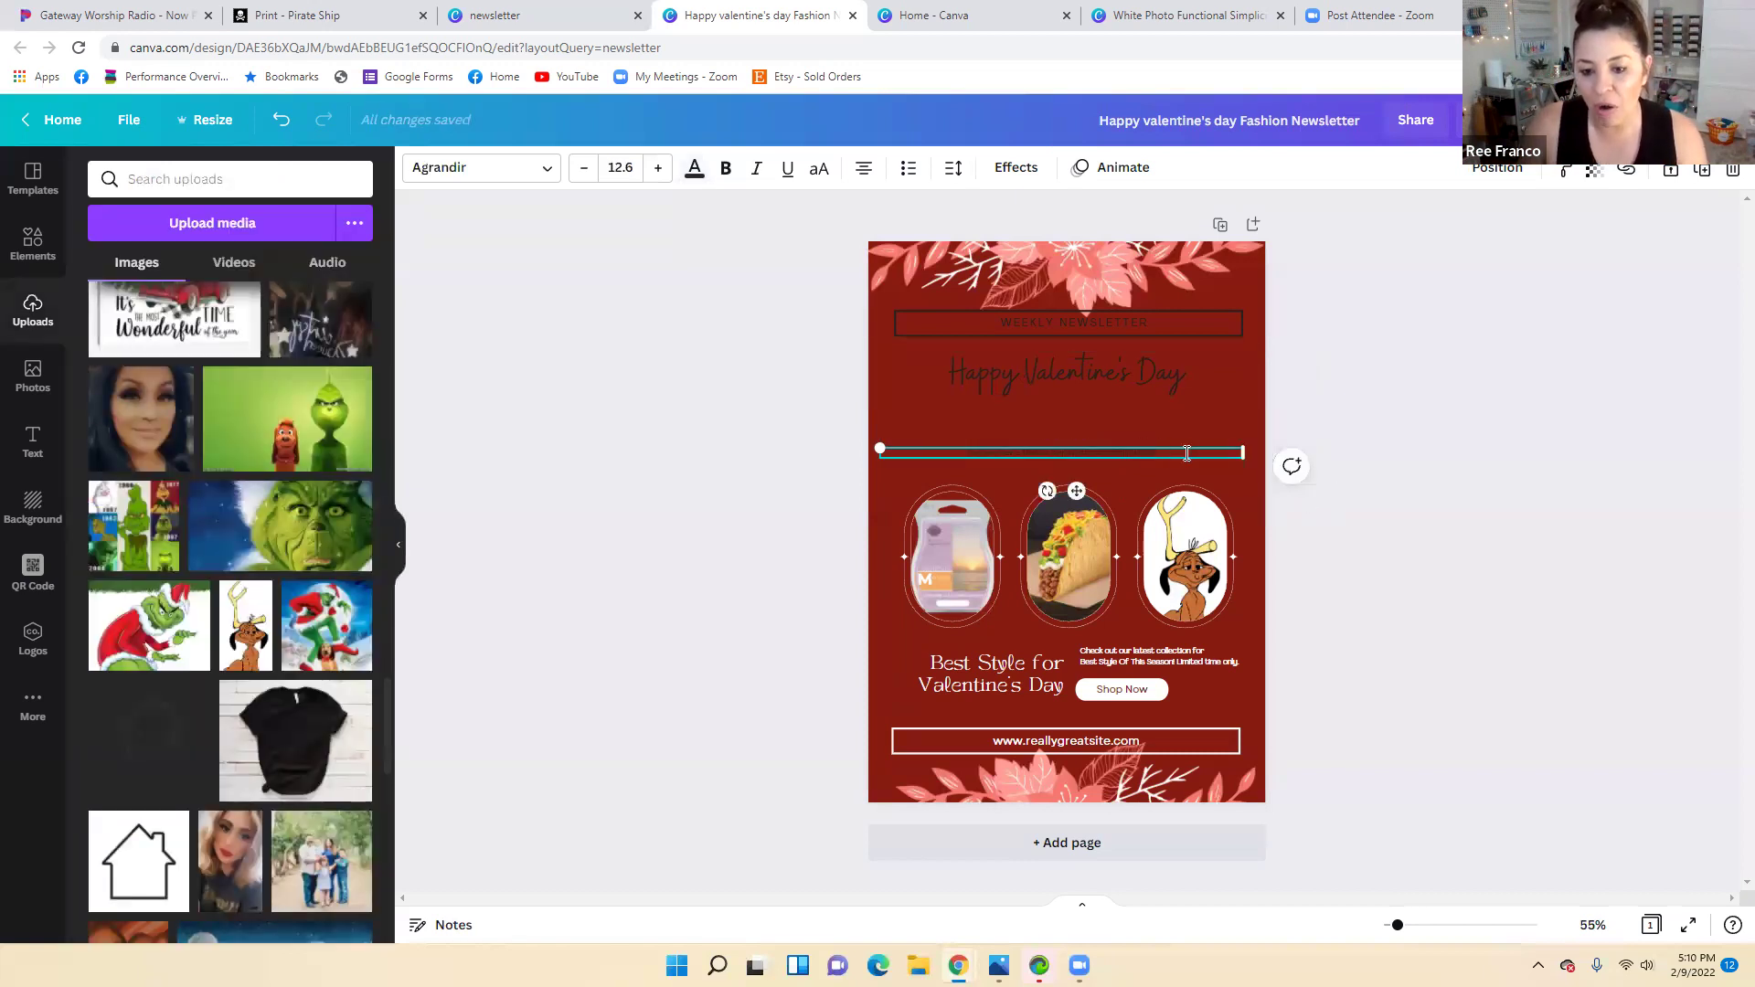
{"action": "left_click", "coordinate": [658, 167]}
{"action": "left_click", "coordinate": [659, 167]}
{"action": "left_click", "coordinate": [658, 167]}
{"action": "left_click", "coordinate": [658, 168]}
{"action": "left_click", "coordinate": [658, 167]}
{"action": "left_click", "coordinate": [658, 167]}
{"action": "left_click", "coordinate": [658, 167]}
{"action": "left_click", "coordinate": [658, 167]}
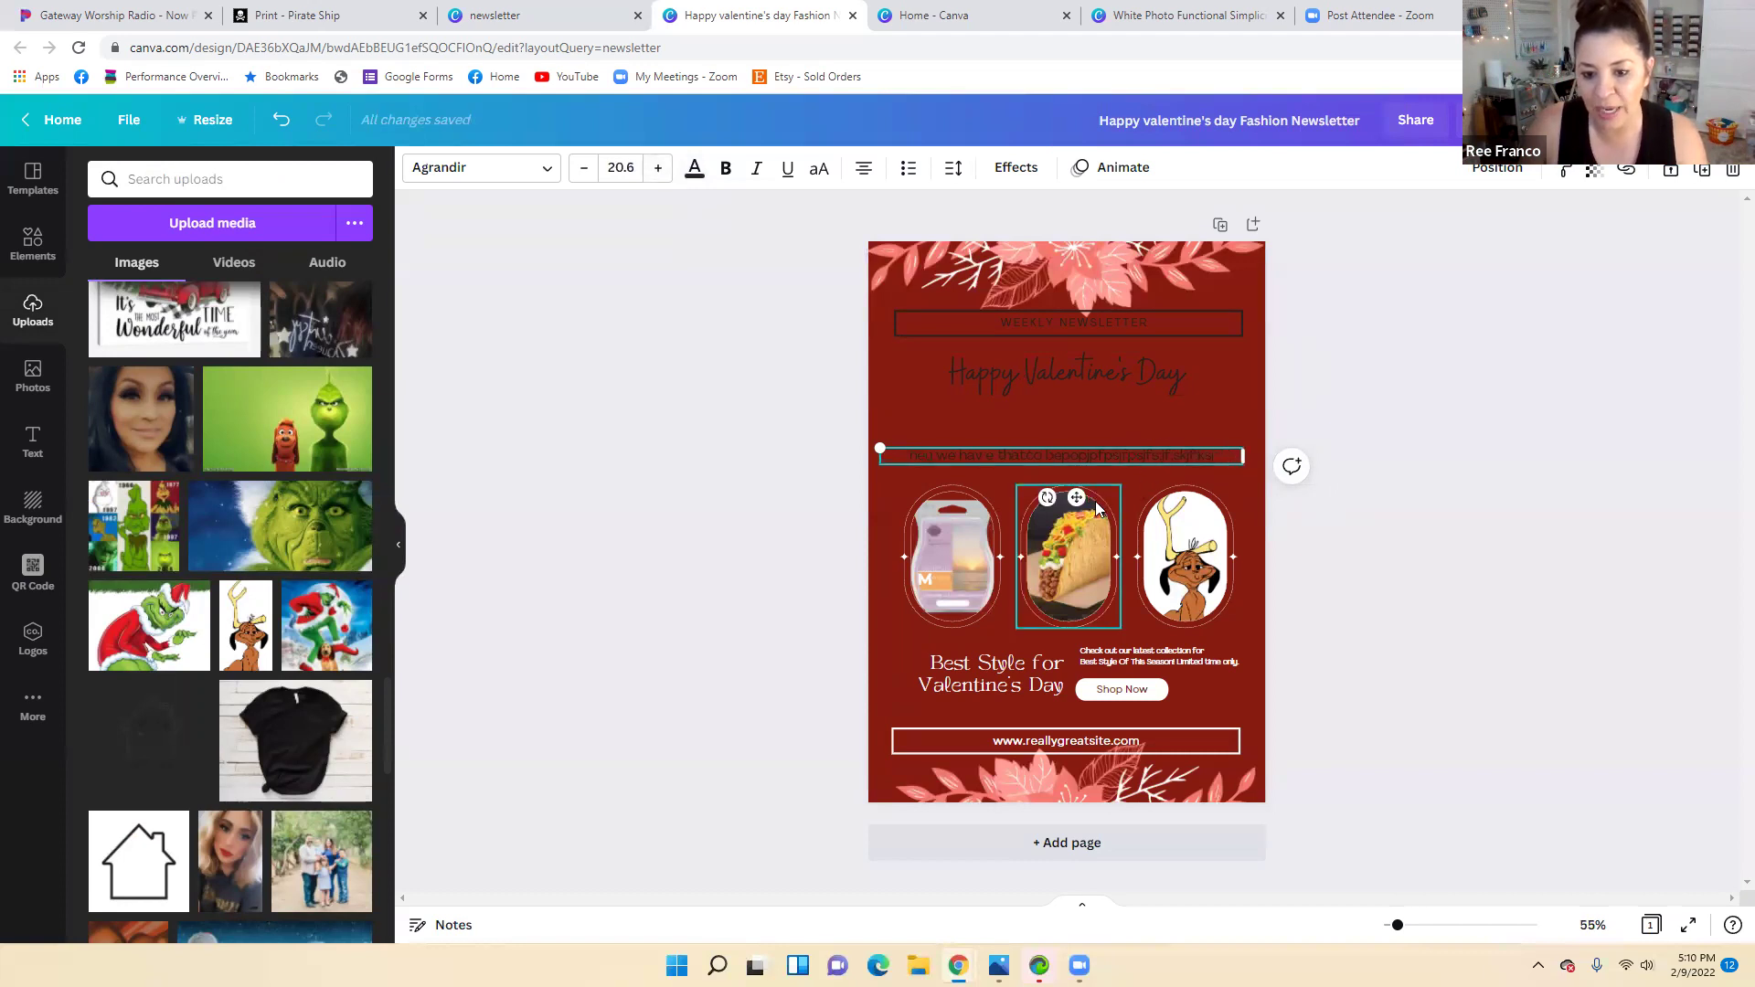
{"action": "mouse_move", "coordinate": [1067, 473]}
{"action": "left_mouse_down"}
{"action": "mouse_move", "coordinate": [1061, 451]}
{"action": "mouse_move", "coordinate": [1082, 453]}
{"action": "left_mouse_up"}
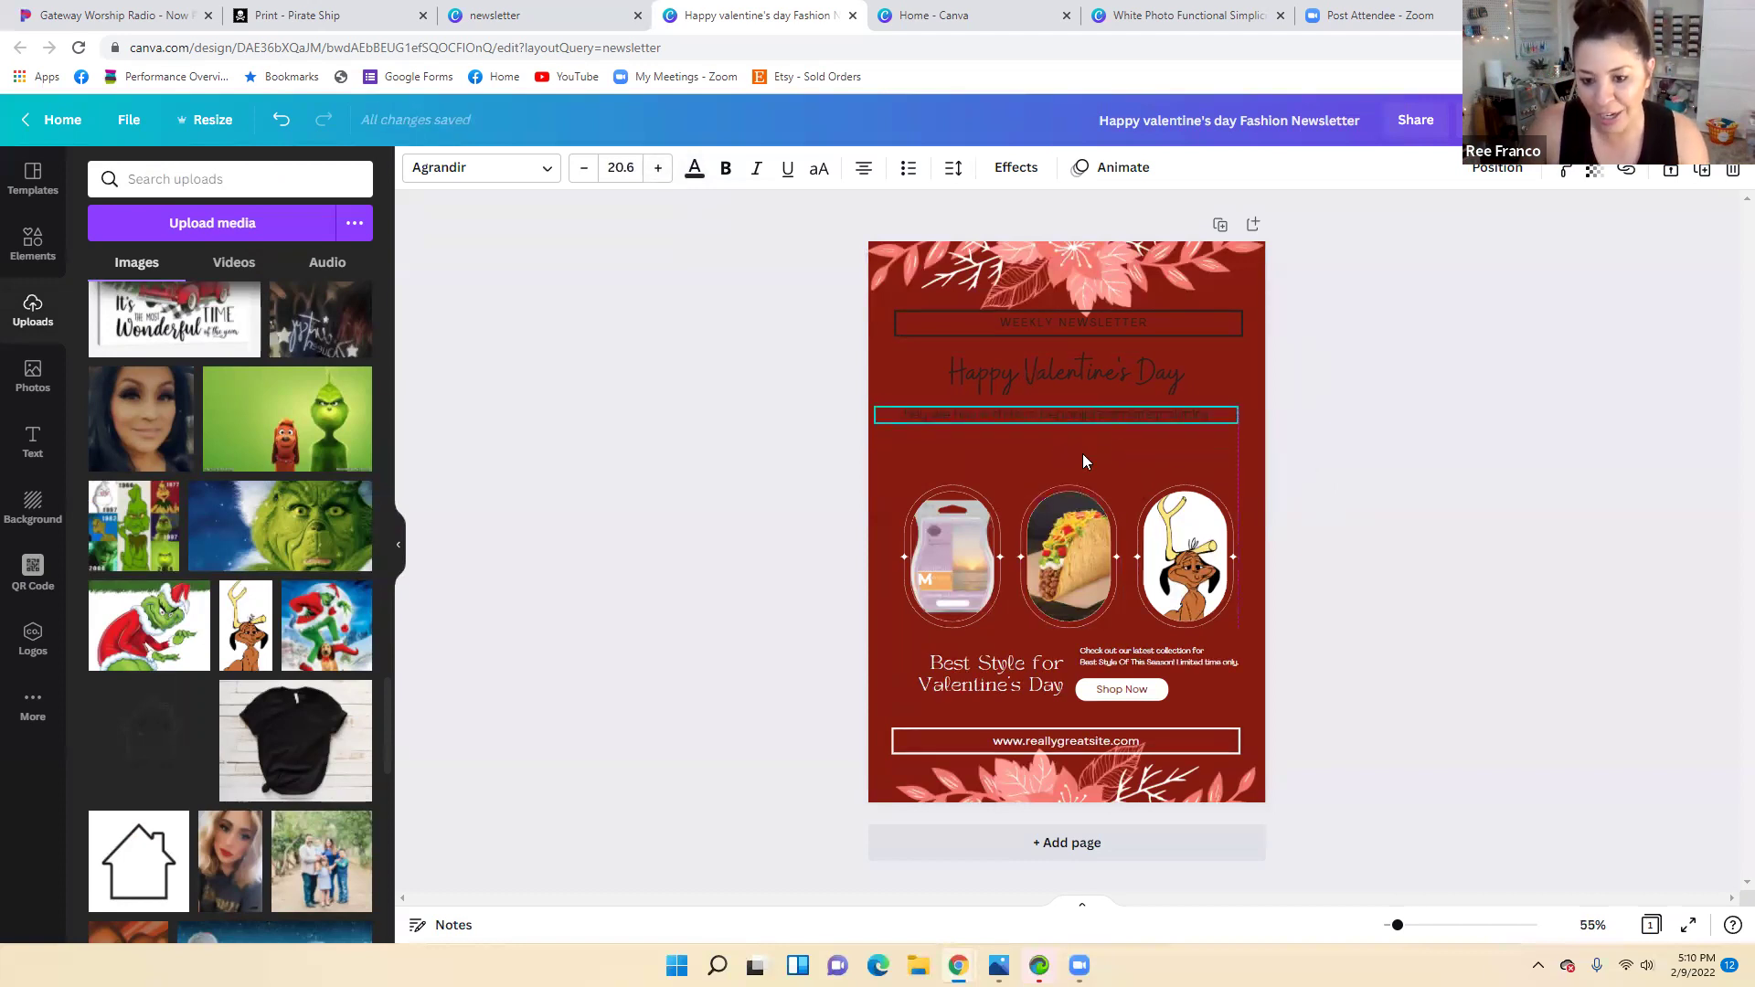
Extend the paragraph under the heading with random filler letters so that it fills three lines
{"action": "type", "text": "jfpsjfsjfskjfksithhhdhshdshshfkklffslhkd"}
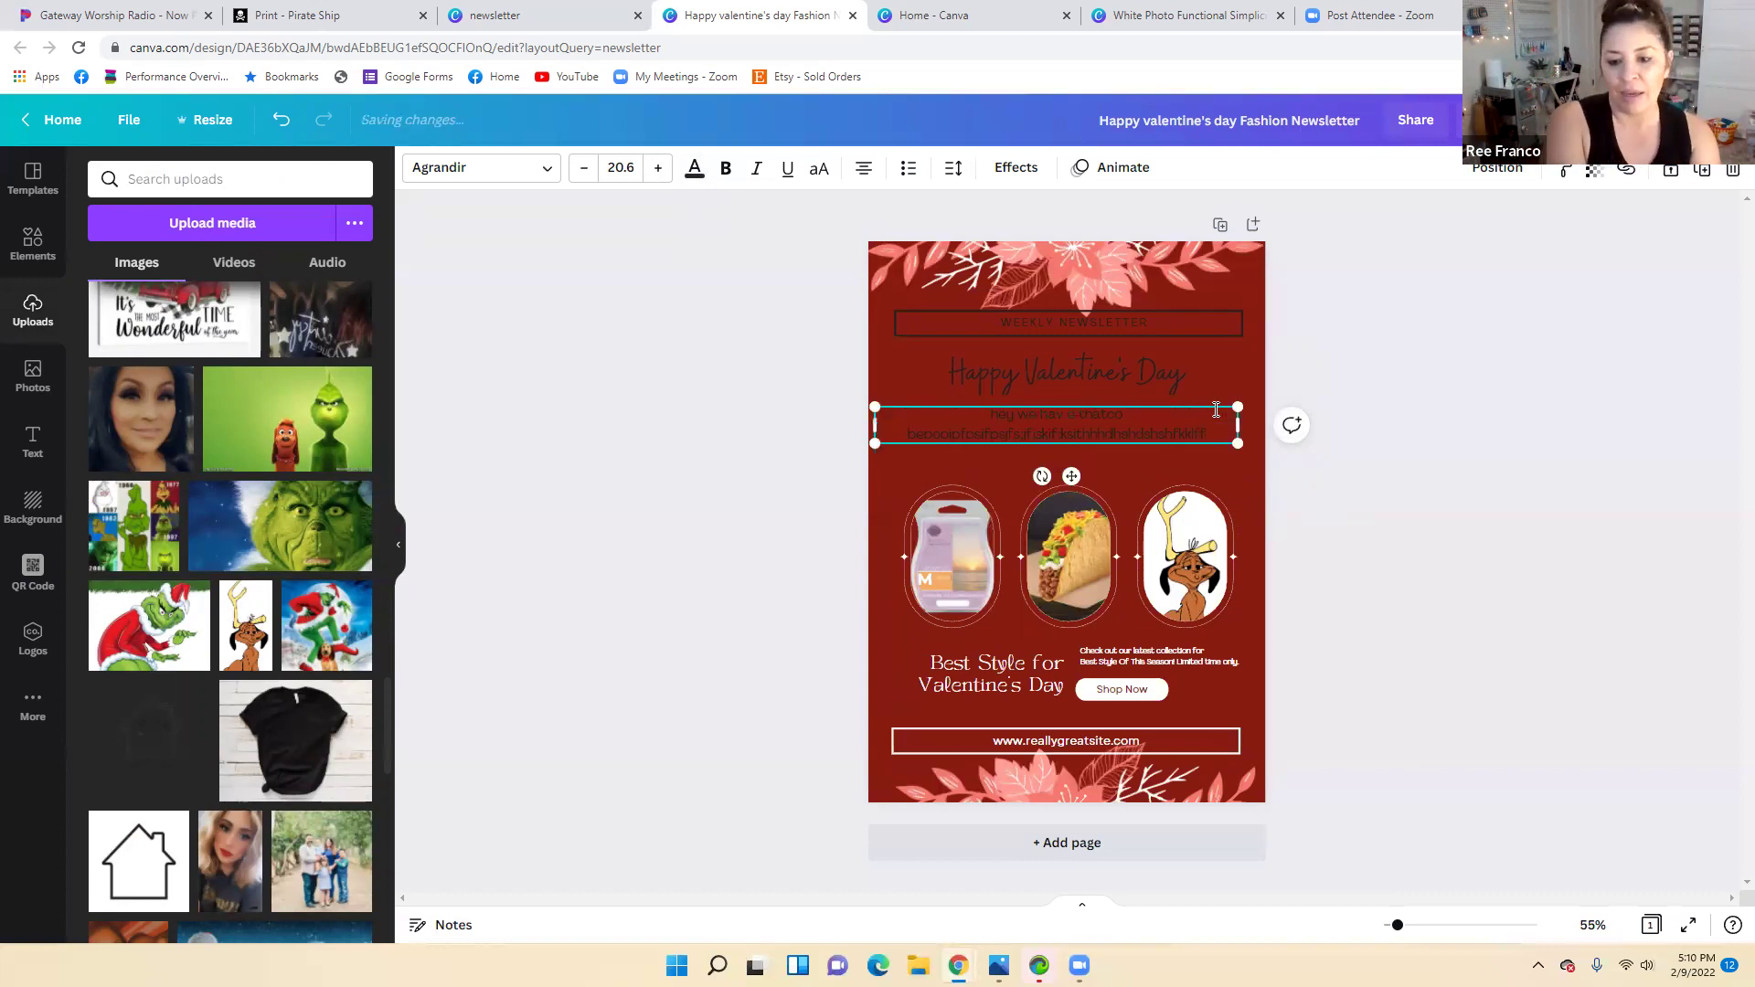
{"action": "type", "text": "lskdshflsskrs"}
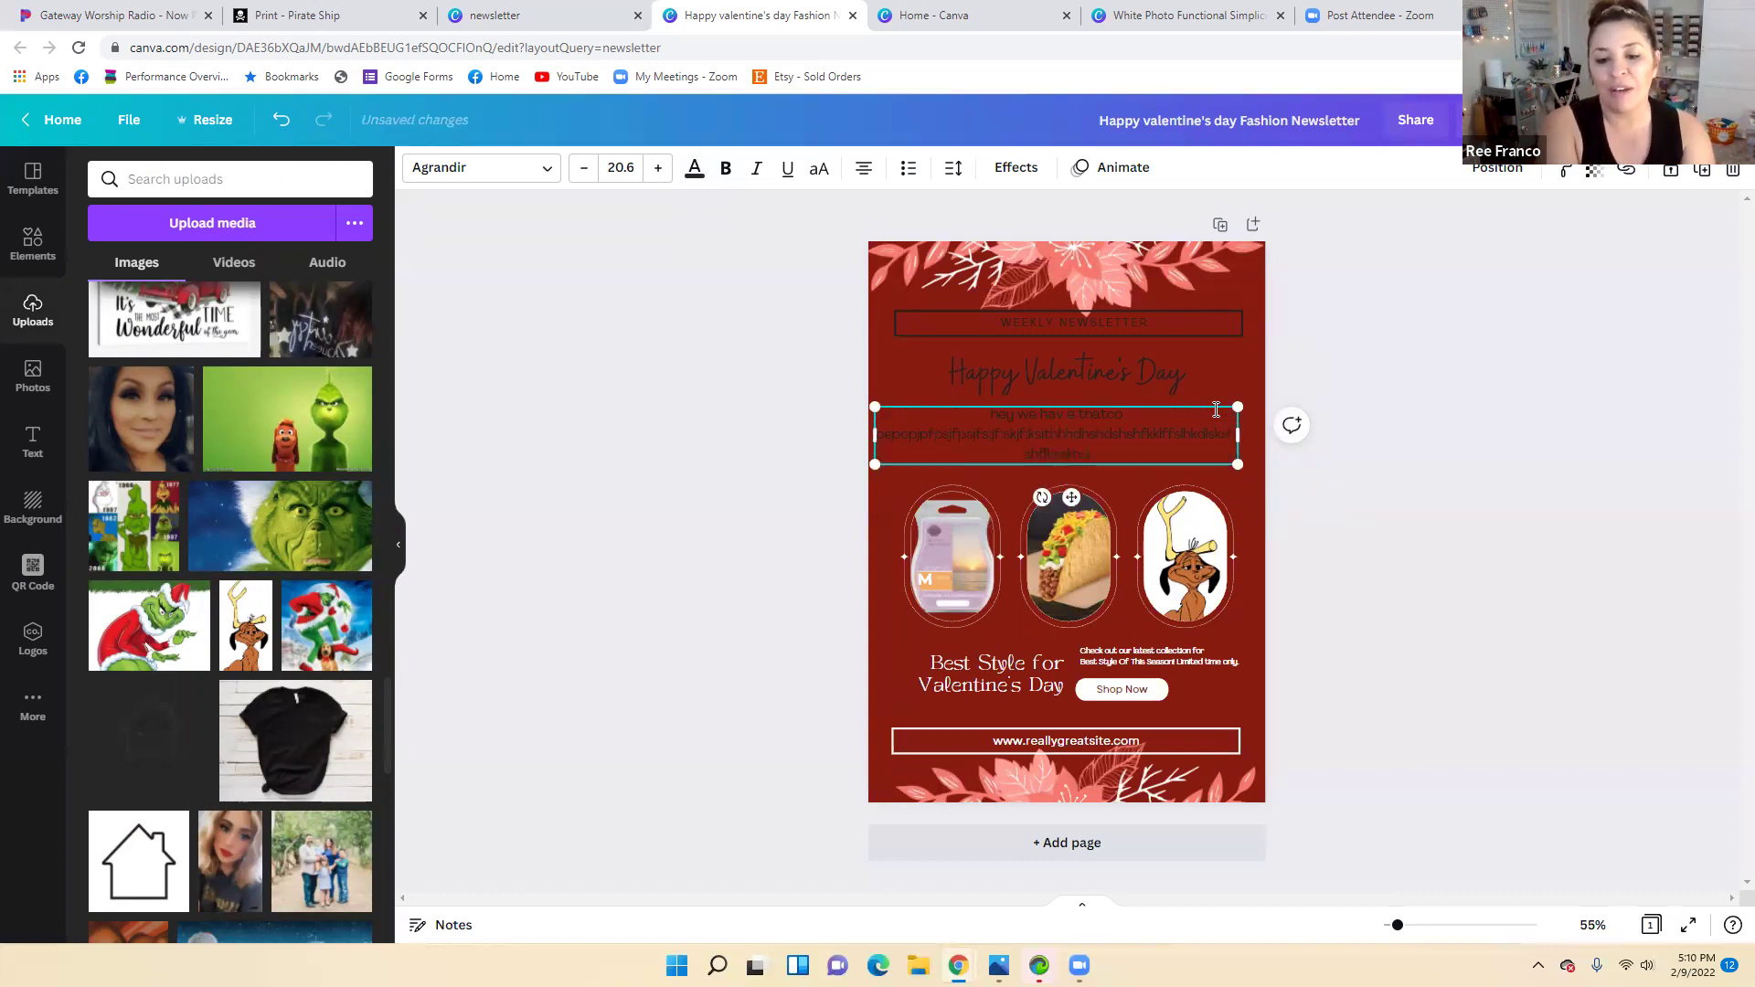
{"action": "type", "text": "lkdfhslkdlfkslkdfhlskdflskdlkd"}
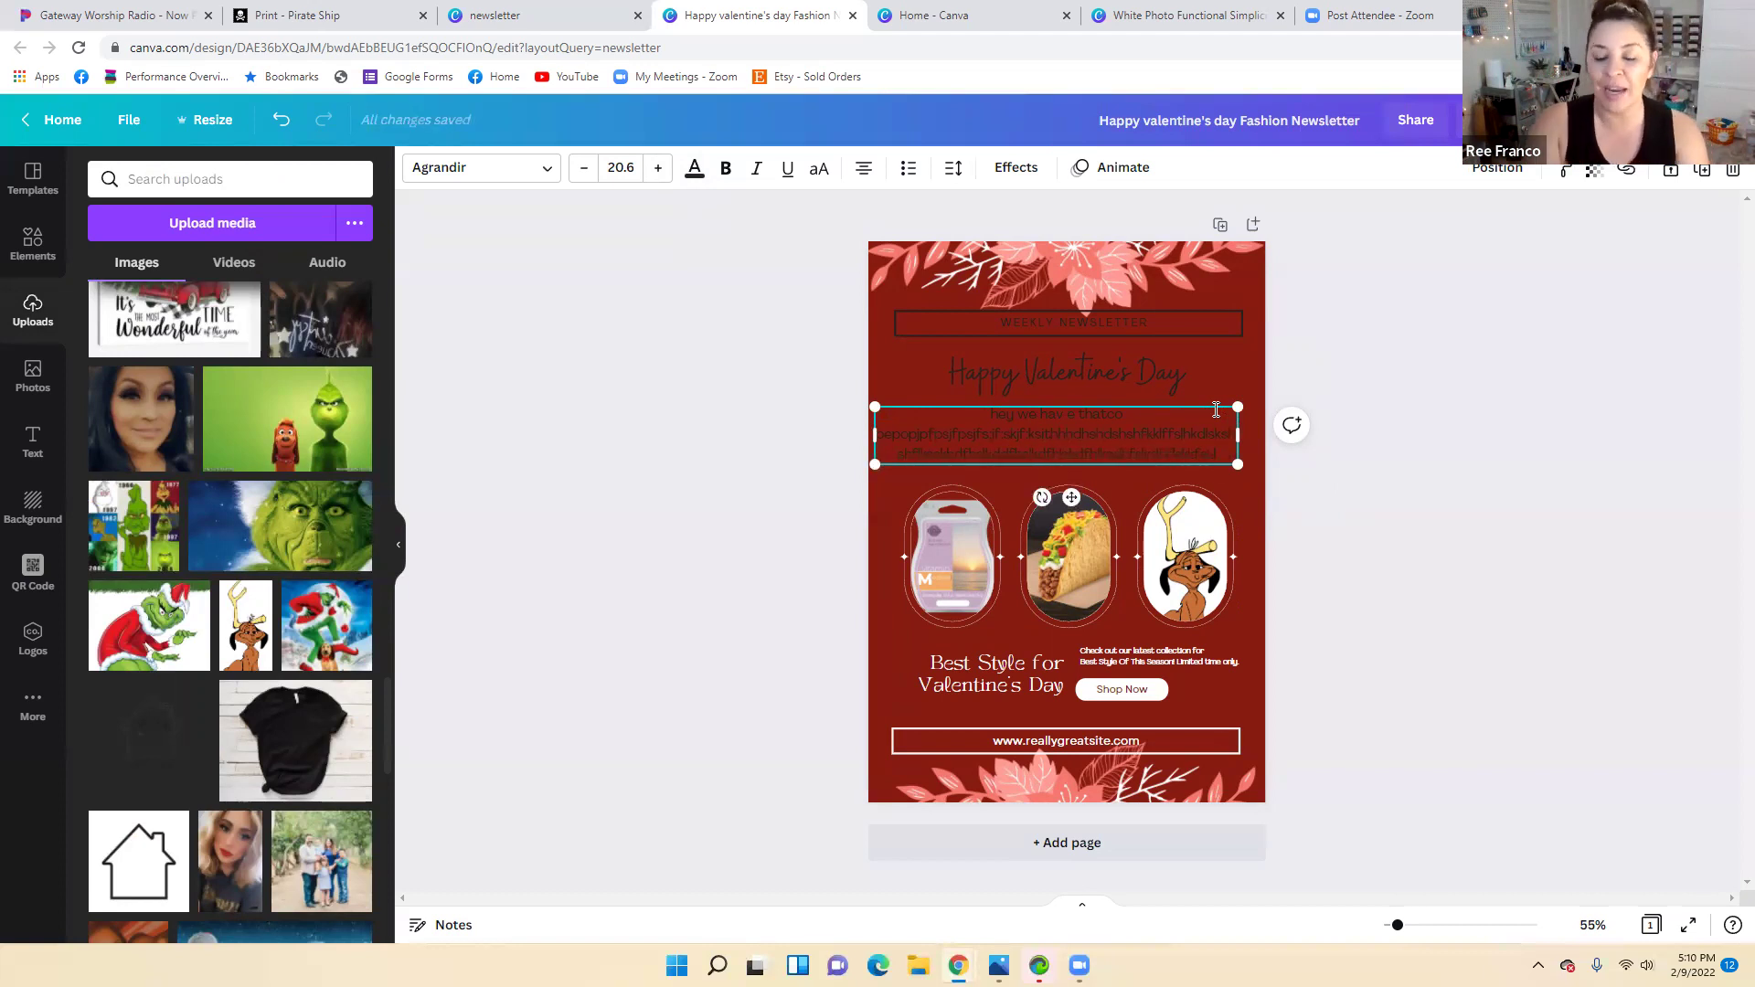
Open the QR Code tool and copy the web address of the newsletter template search page
{"action": "left_click", "coordinate": [37, 573]}
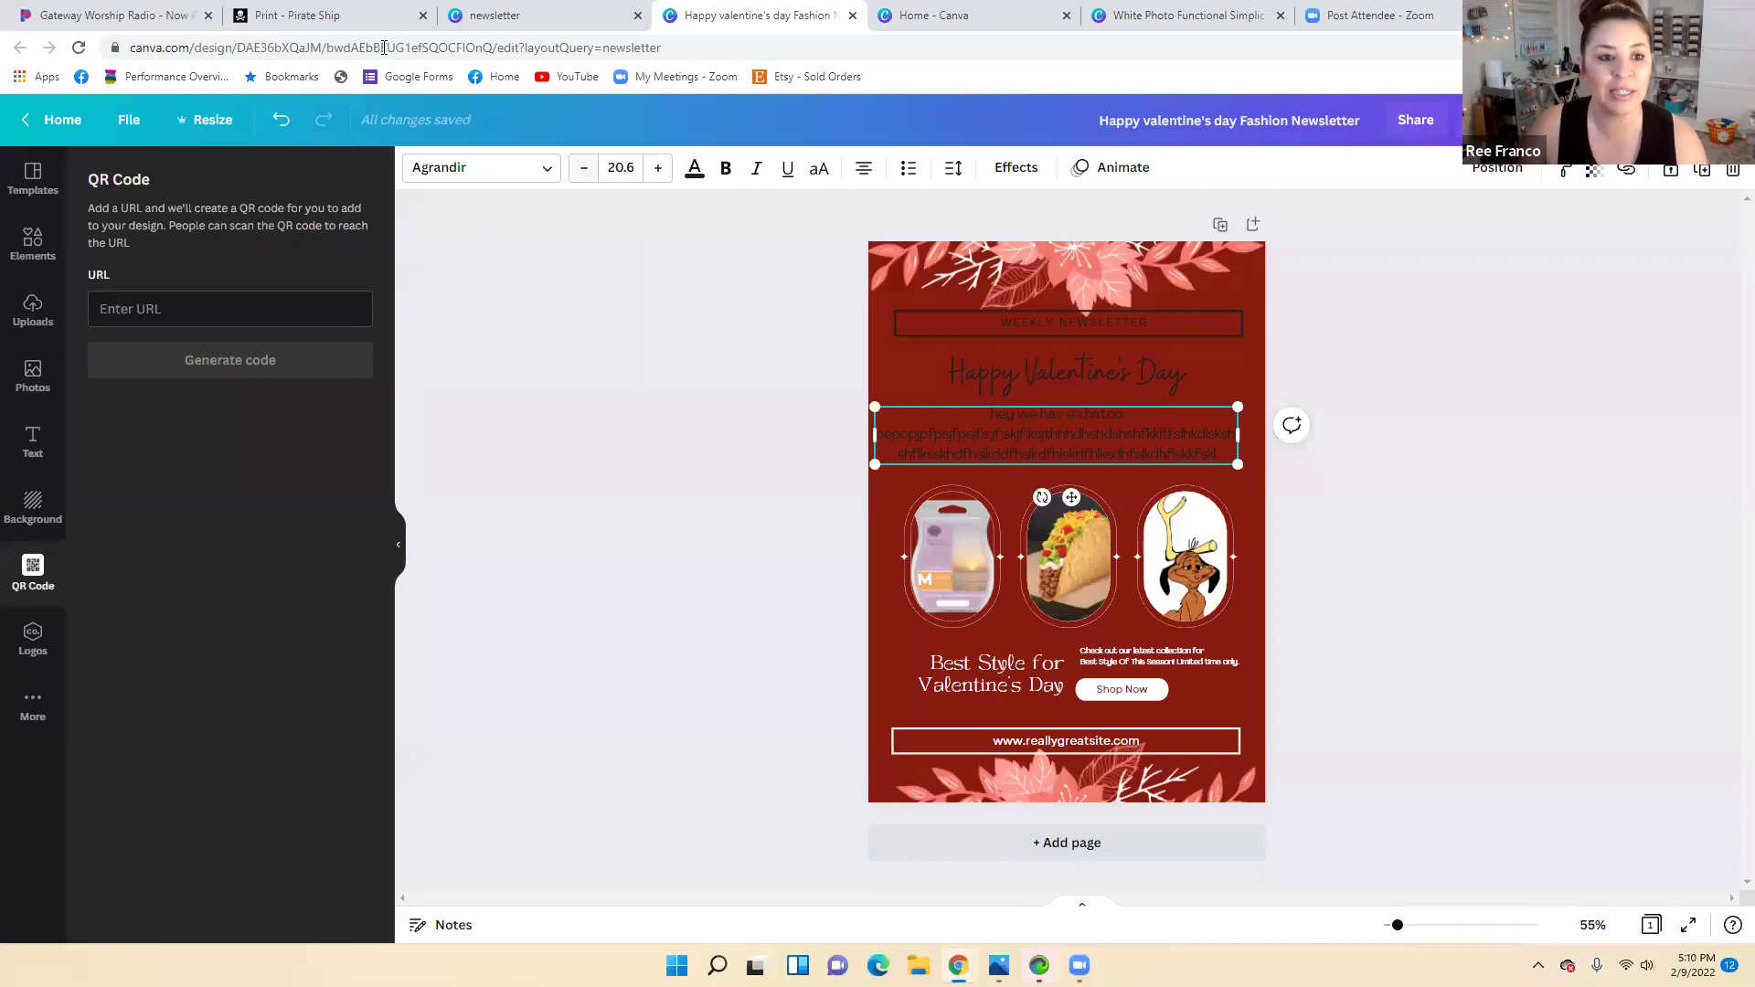
{"action": "left_click", "coordinate": [387, 18]}
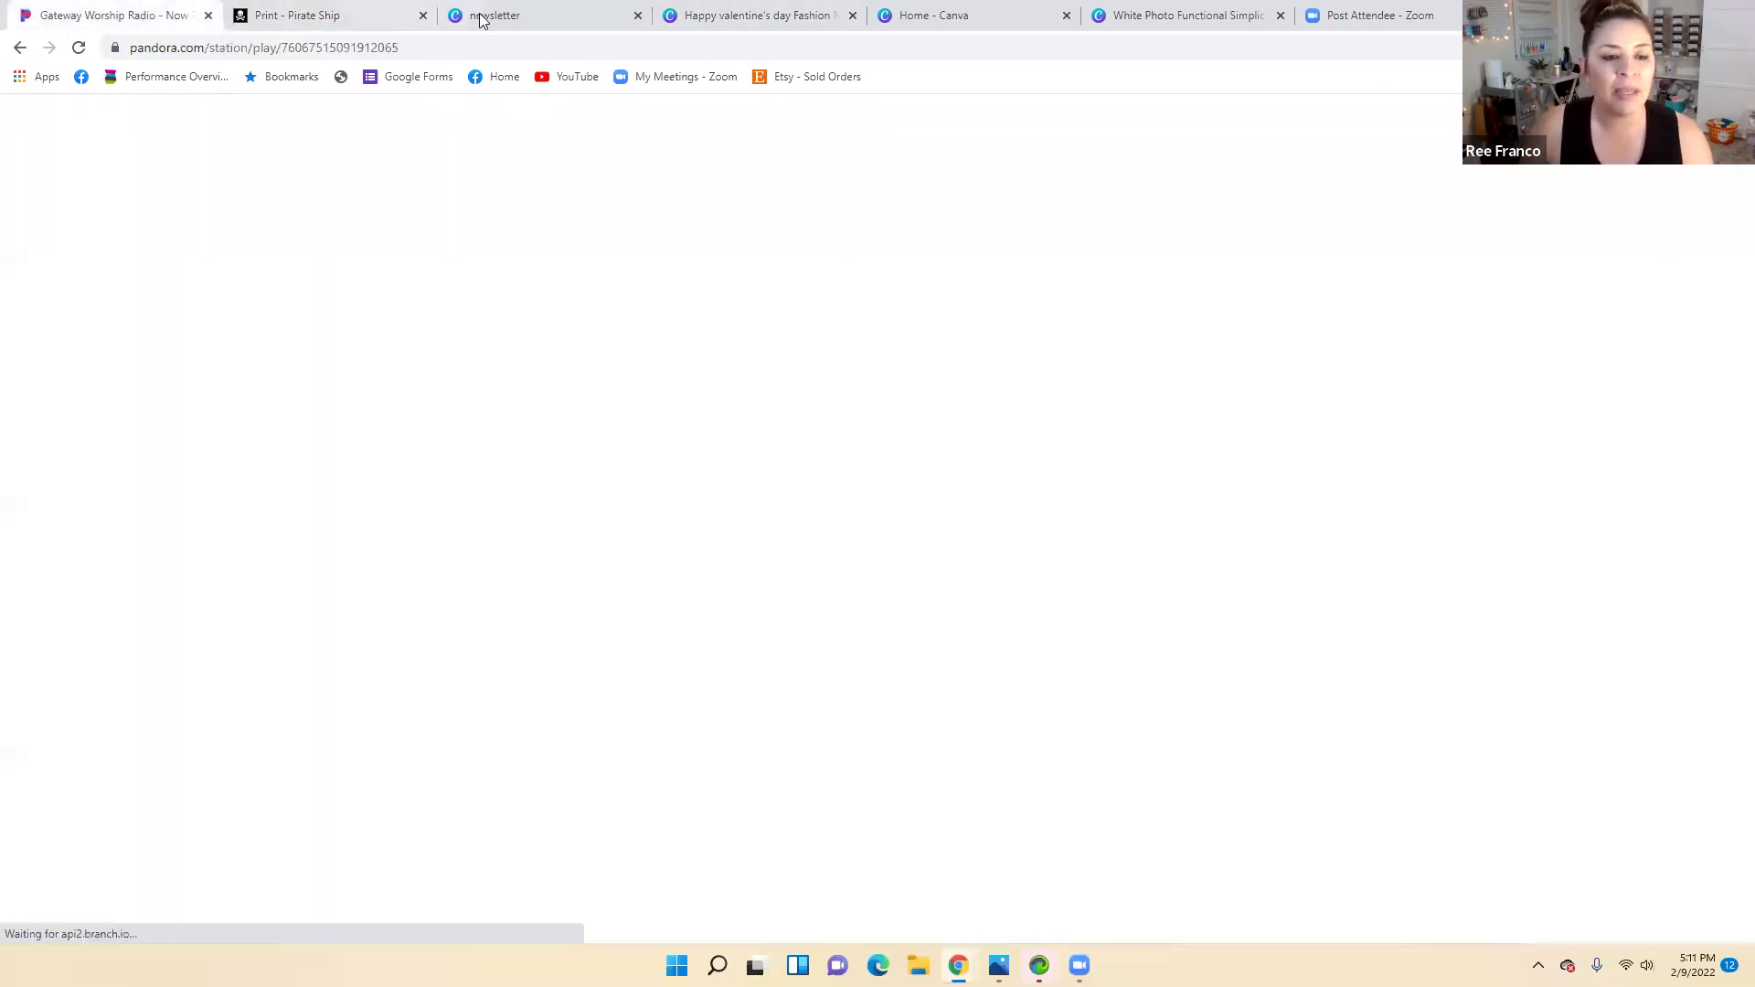
{"action": "left_click", "coordinate": [468, 18]}
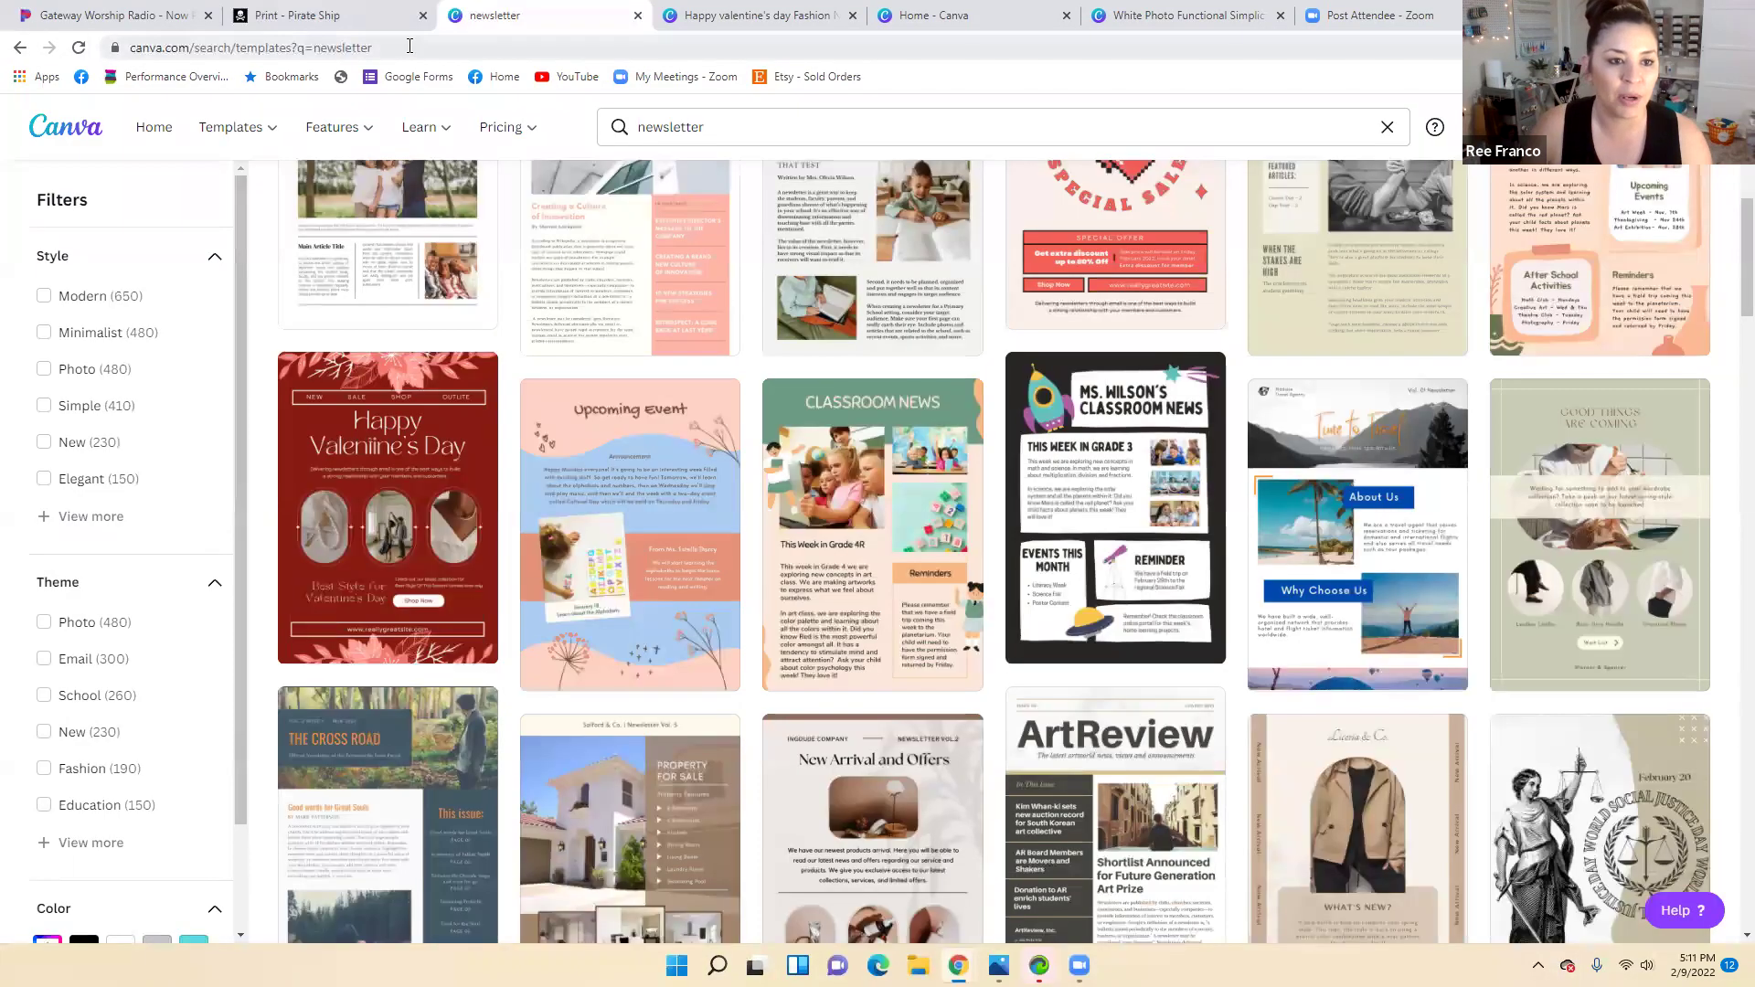
{"action": "left_click", "coordinate": [296, 52]}
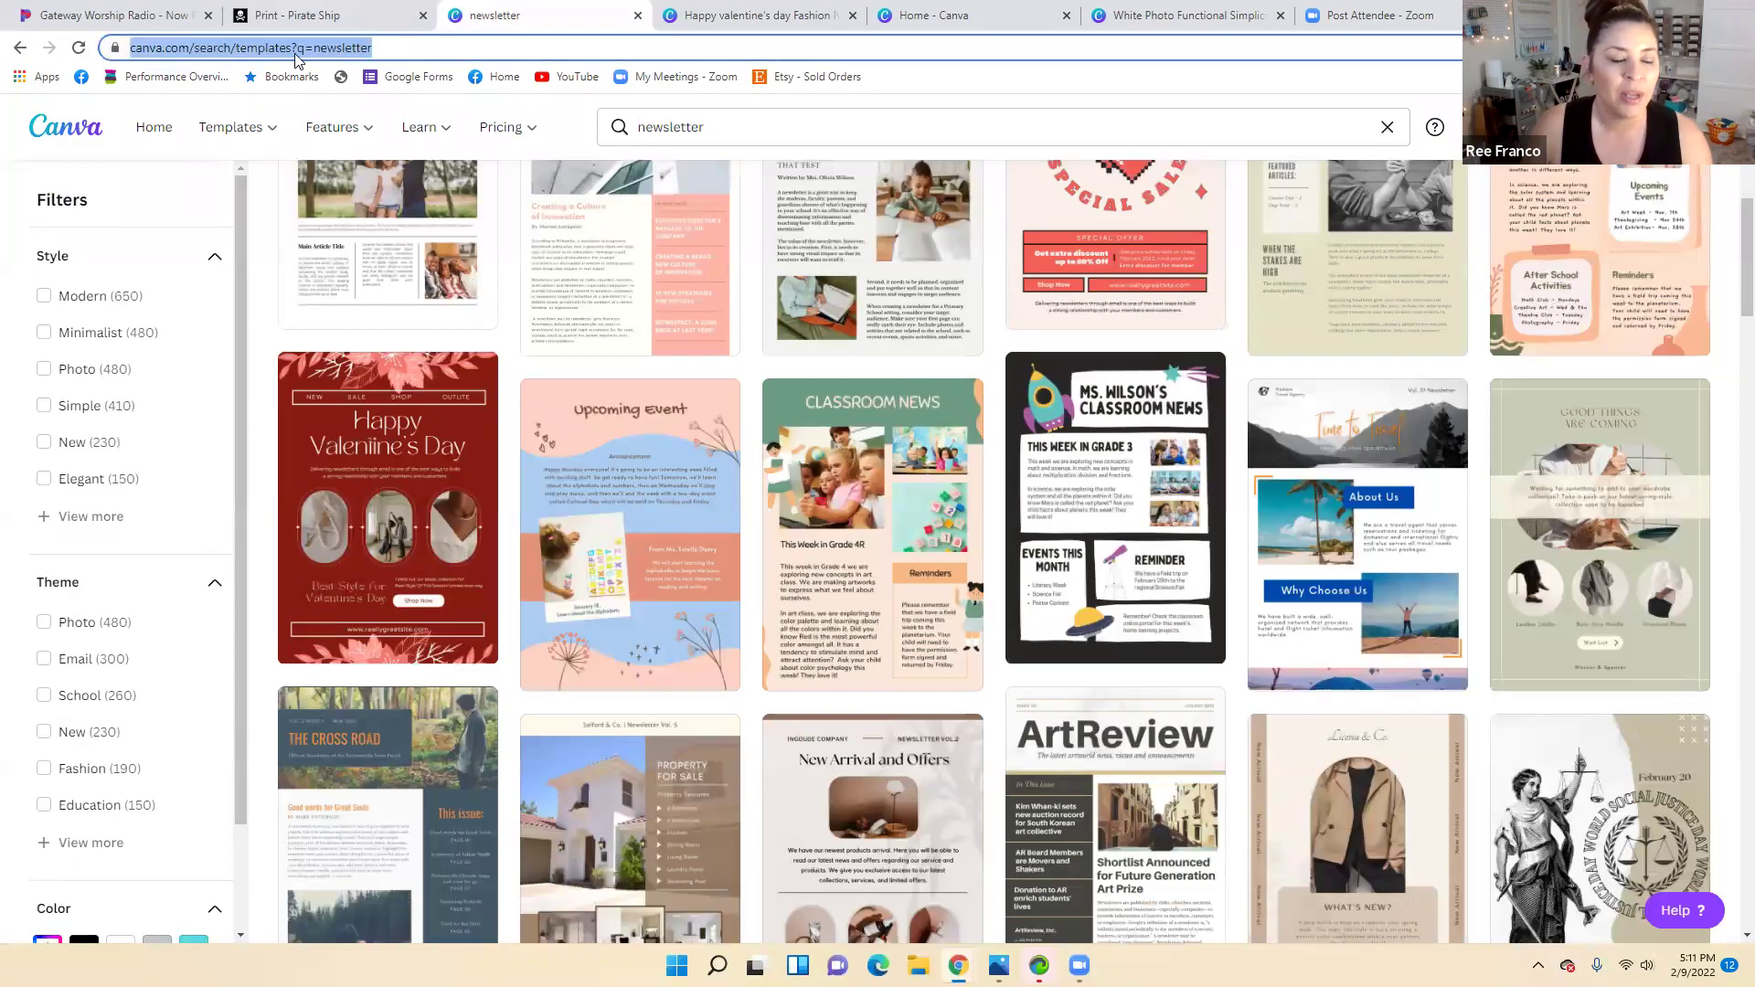
{"action": "right_click", "coordinate": [292, 50]}
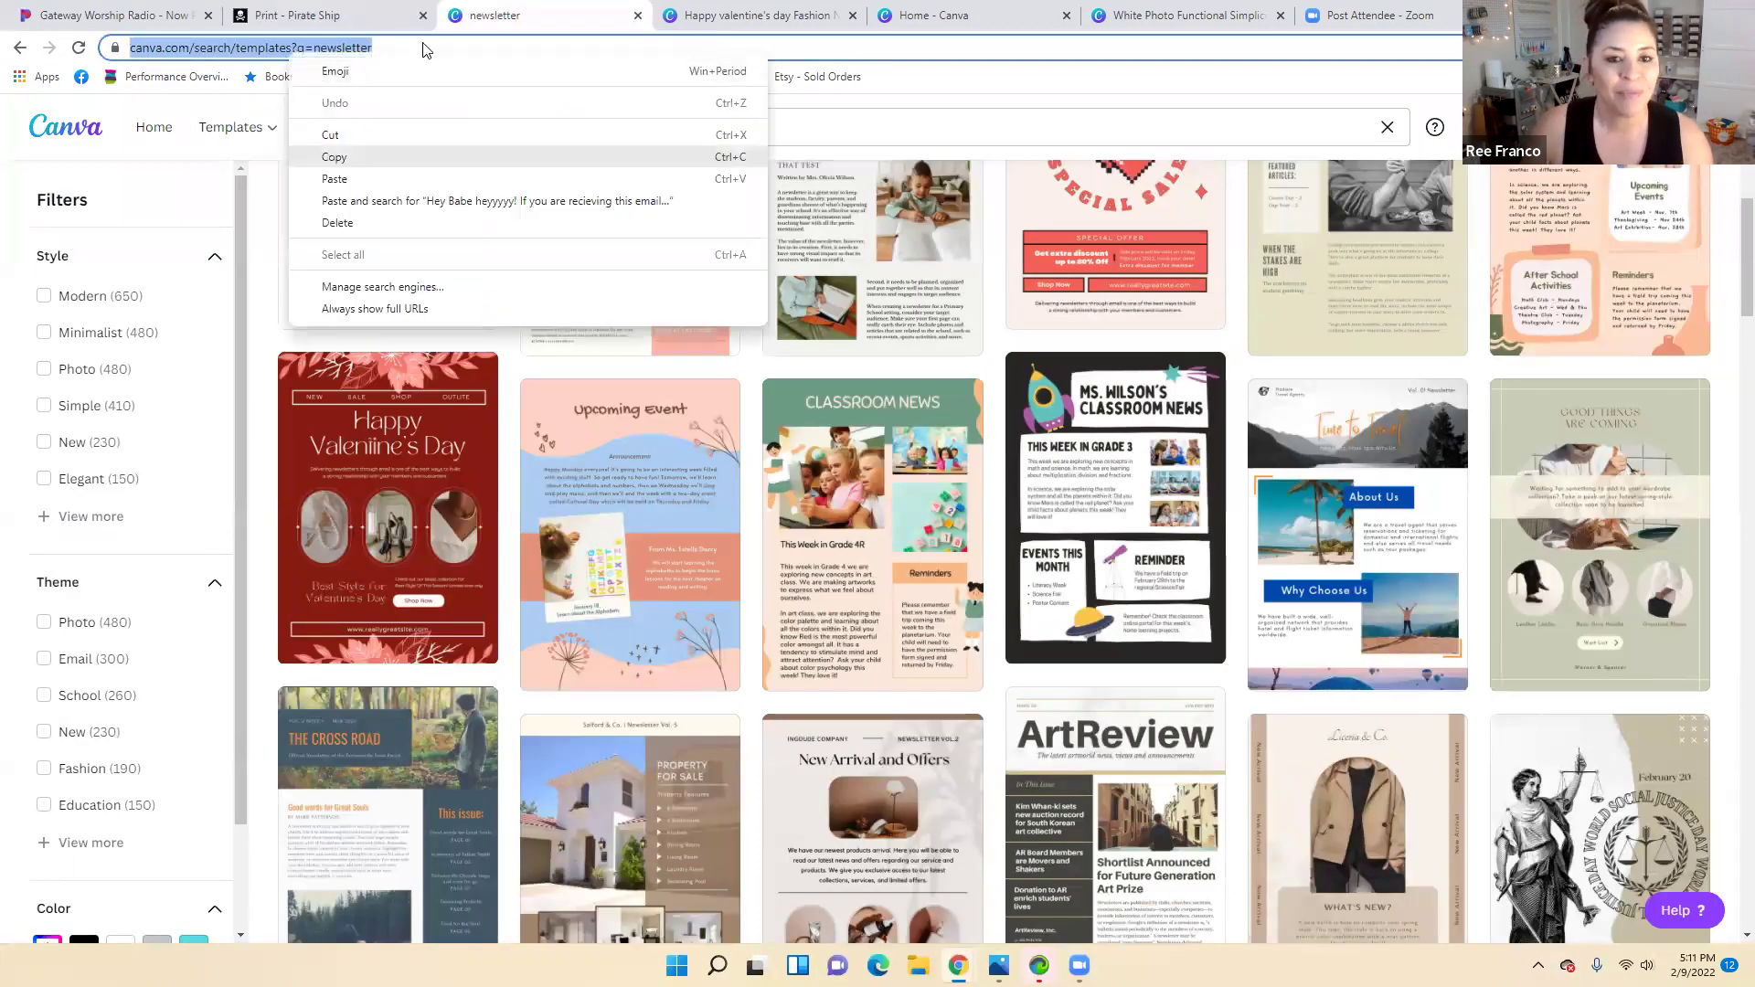
{"action": "left_click", "coordinate": [336, 157]}
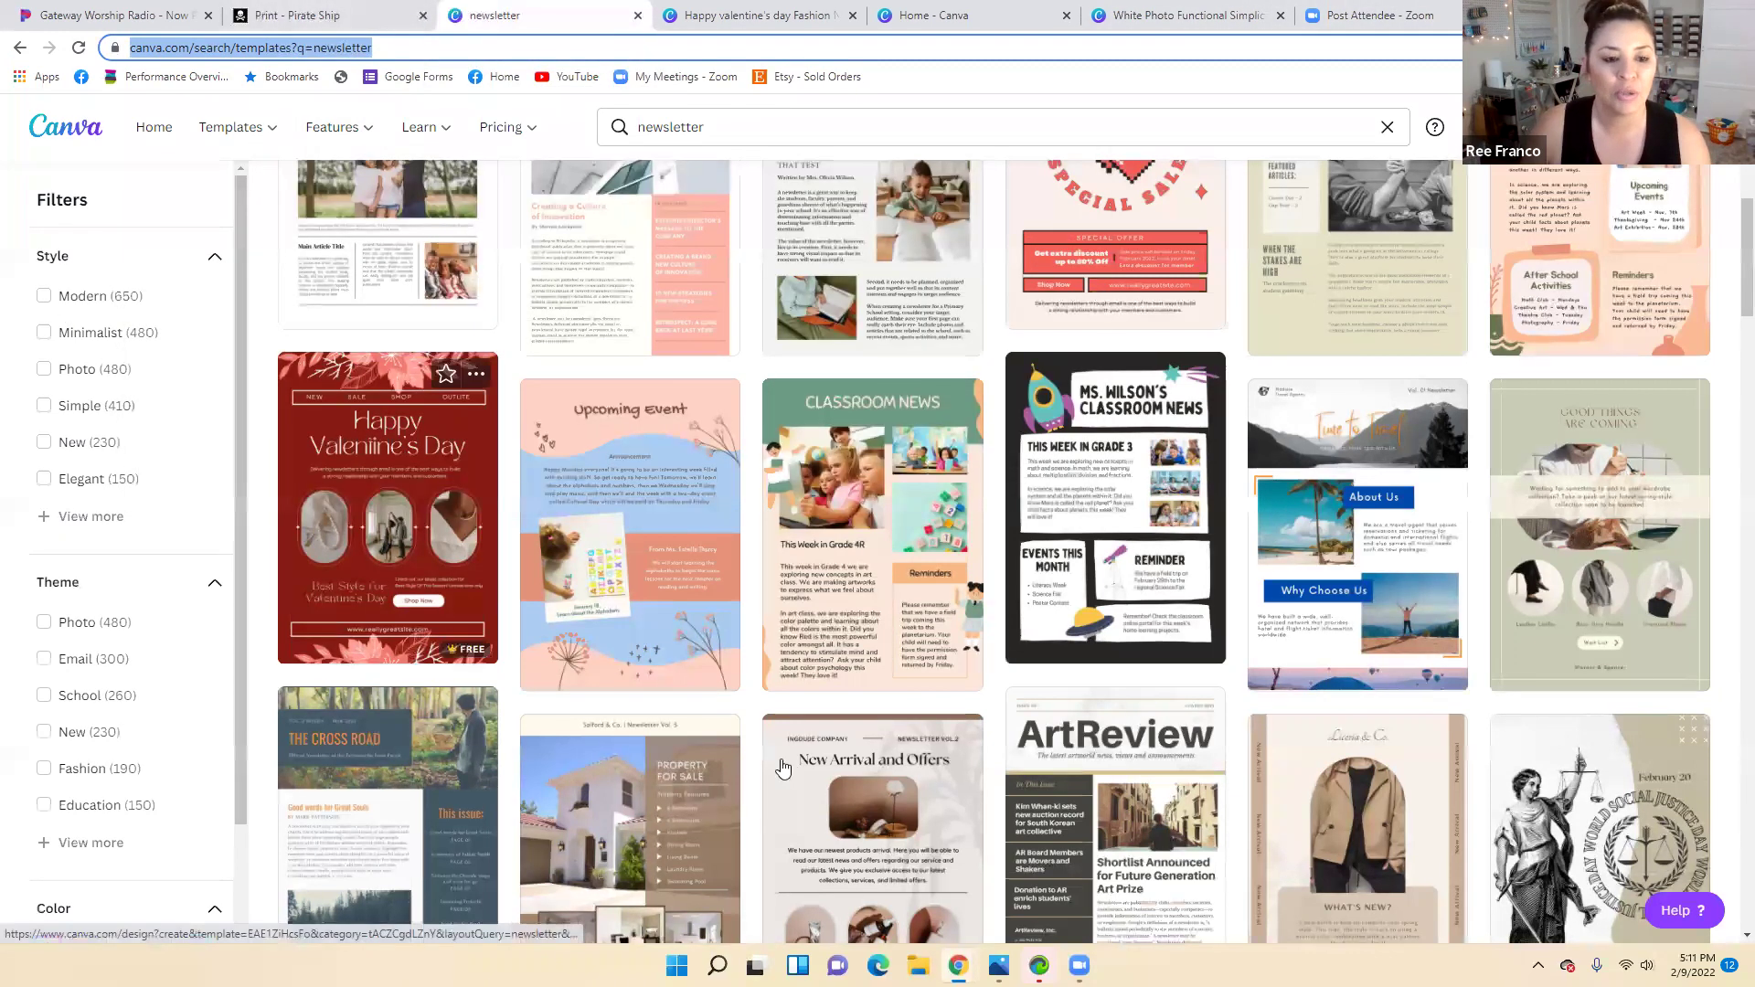
{"action": "scroll", "coordinate": [259, 344], "scroll_direction": "up", "scroll_amount": 3}
{"action": "scroll", "coordinate": [259, 343], "scroll_direction": "up", "scroll_amount": 4}
{"action": "scroll", "coordinate": [732, 627], "scroll_direction": "down", "scroll_amount": 6}
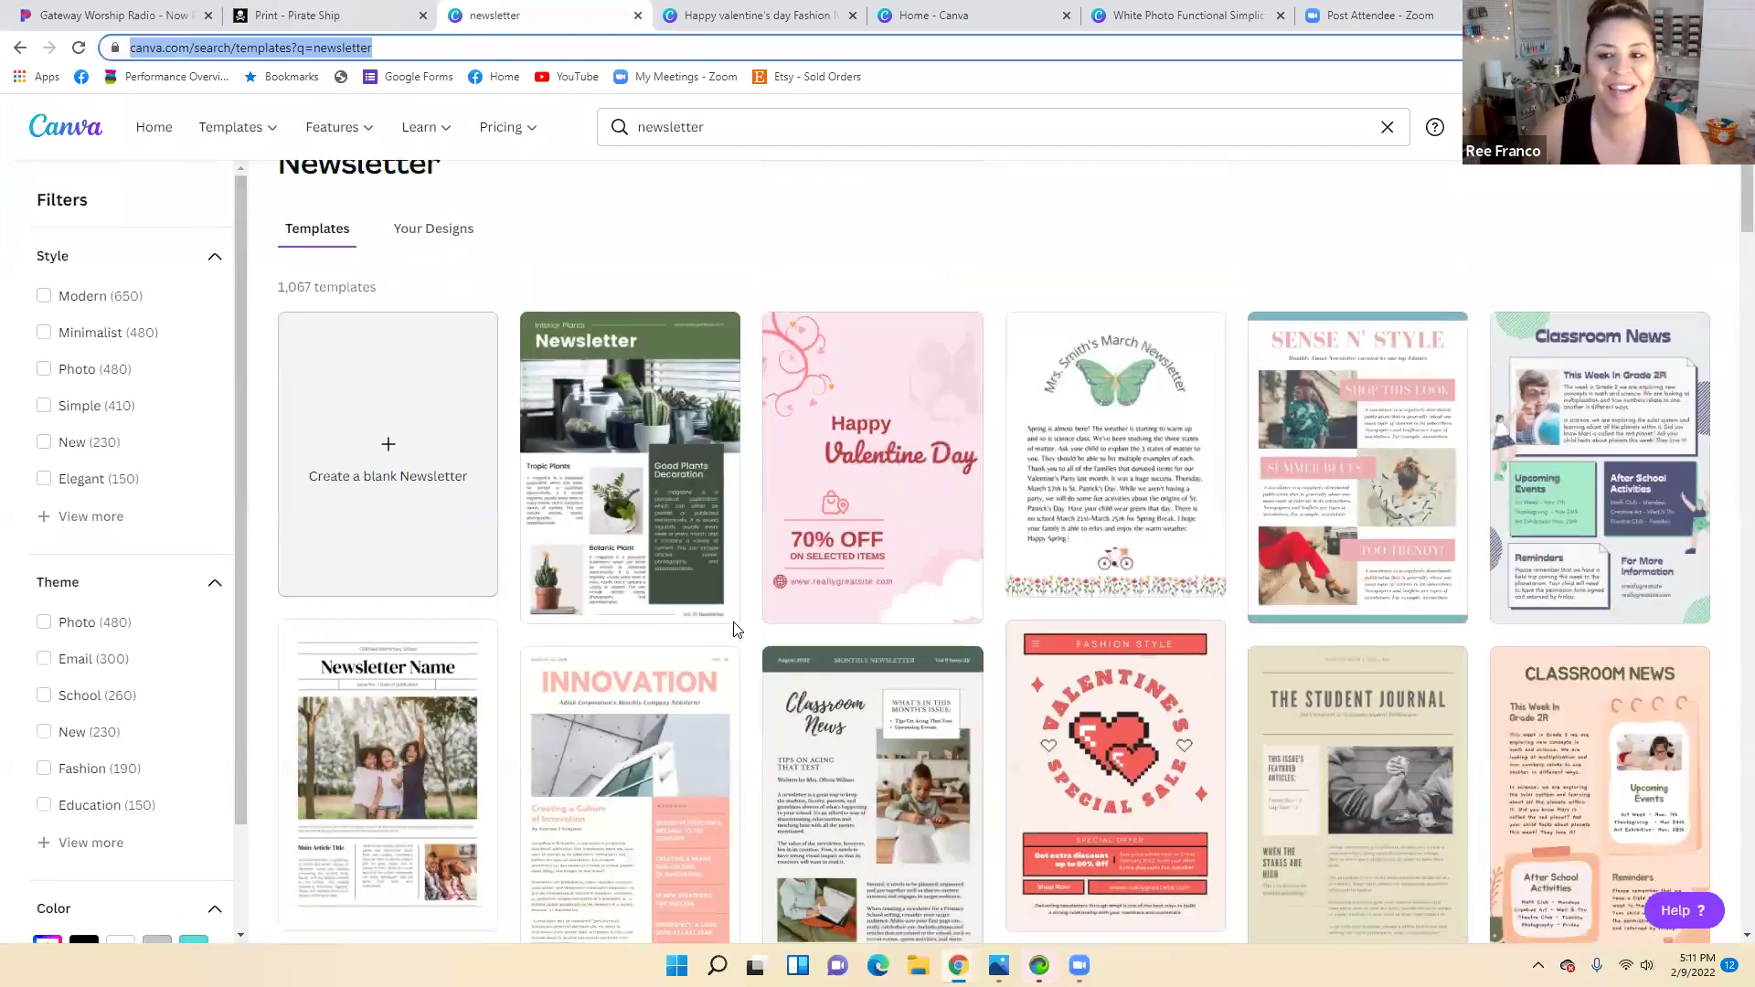
{"action": "scroll", "coordinate": [652, 164], "scroll_direction": "down", "scroll_amount": 4}
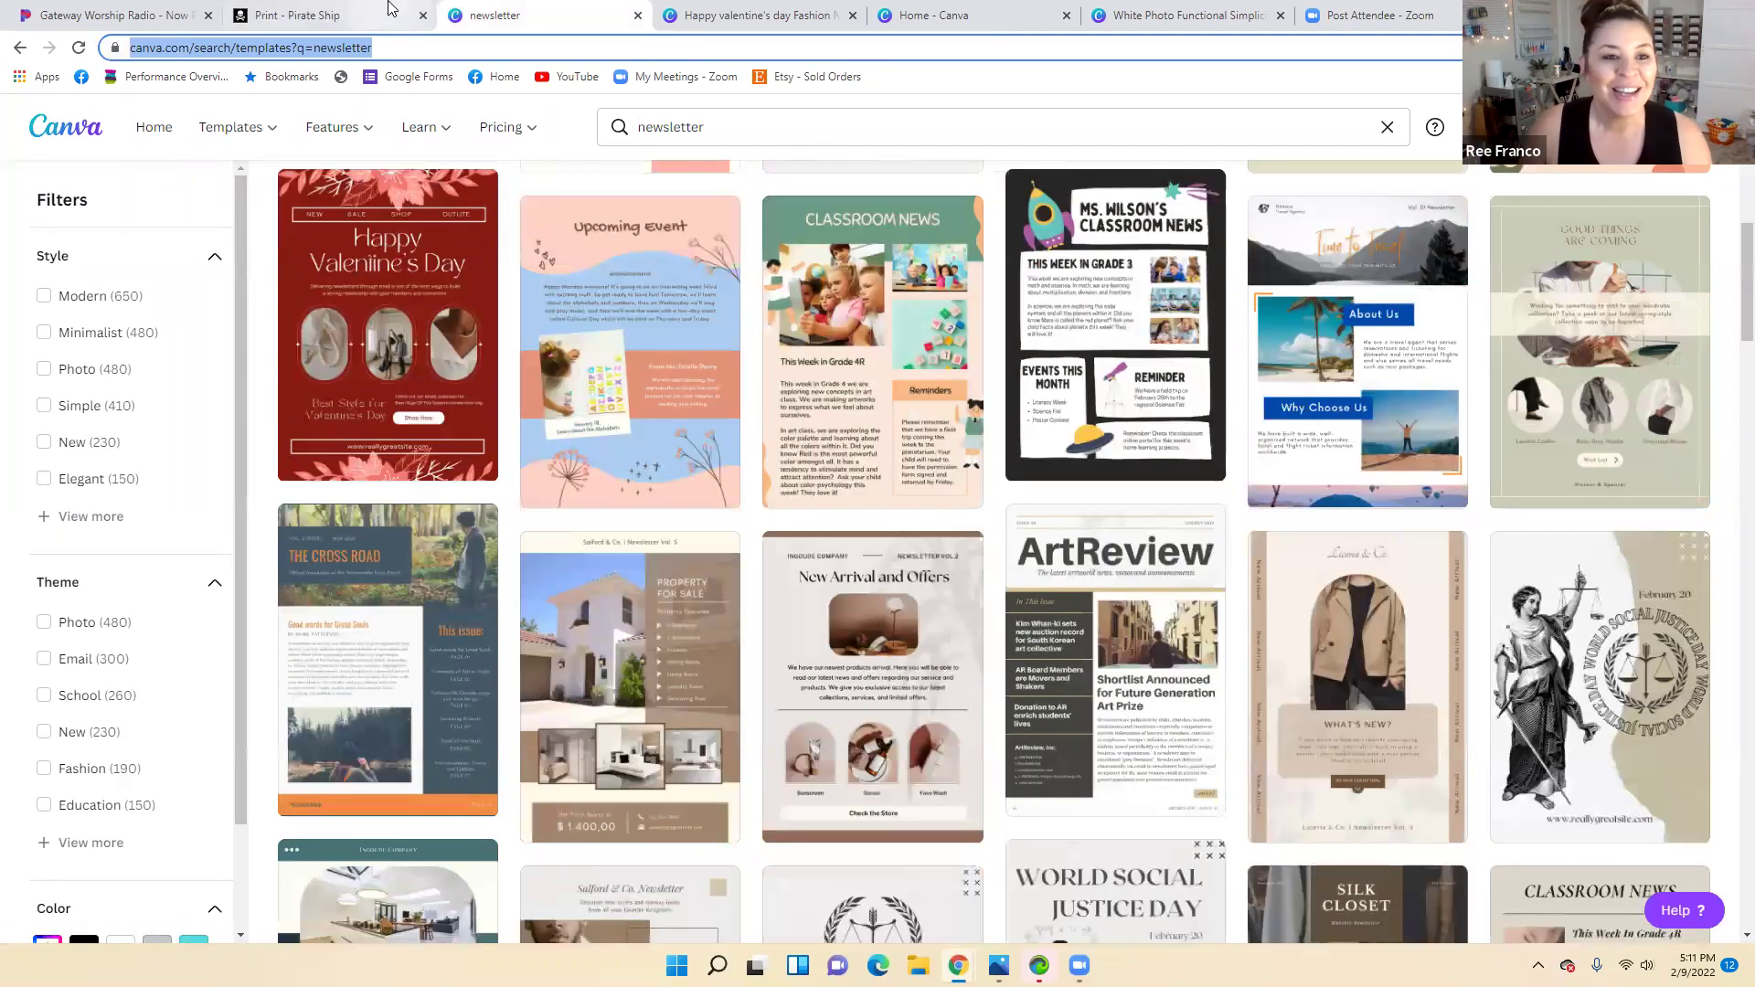
Close the Pirate Ship and Pandora pages and return to the Happy Valentine's Day newsletter design
{"action": "left_click", "coordinate": [421, 17]}
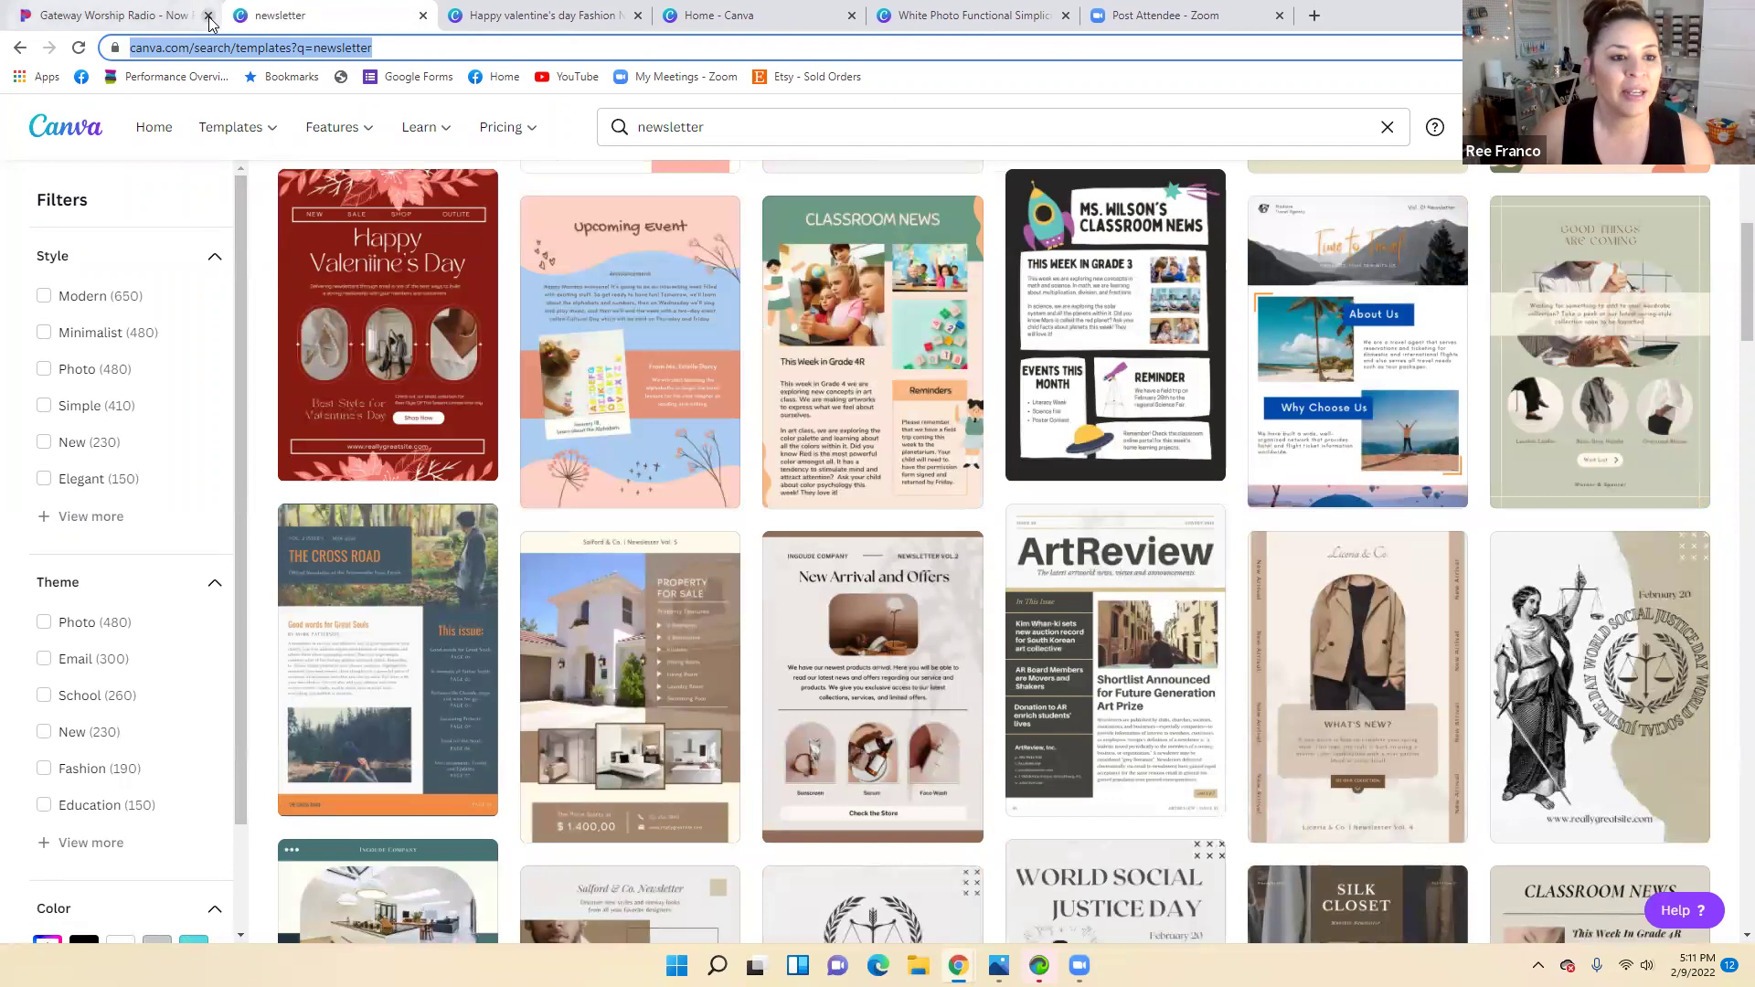
{"action": "left_click", "coordinate": [208, 16]}
{"action": "left_click", "coordinate": [329, 15]}
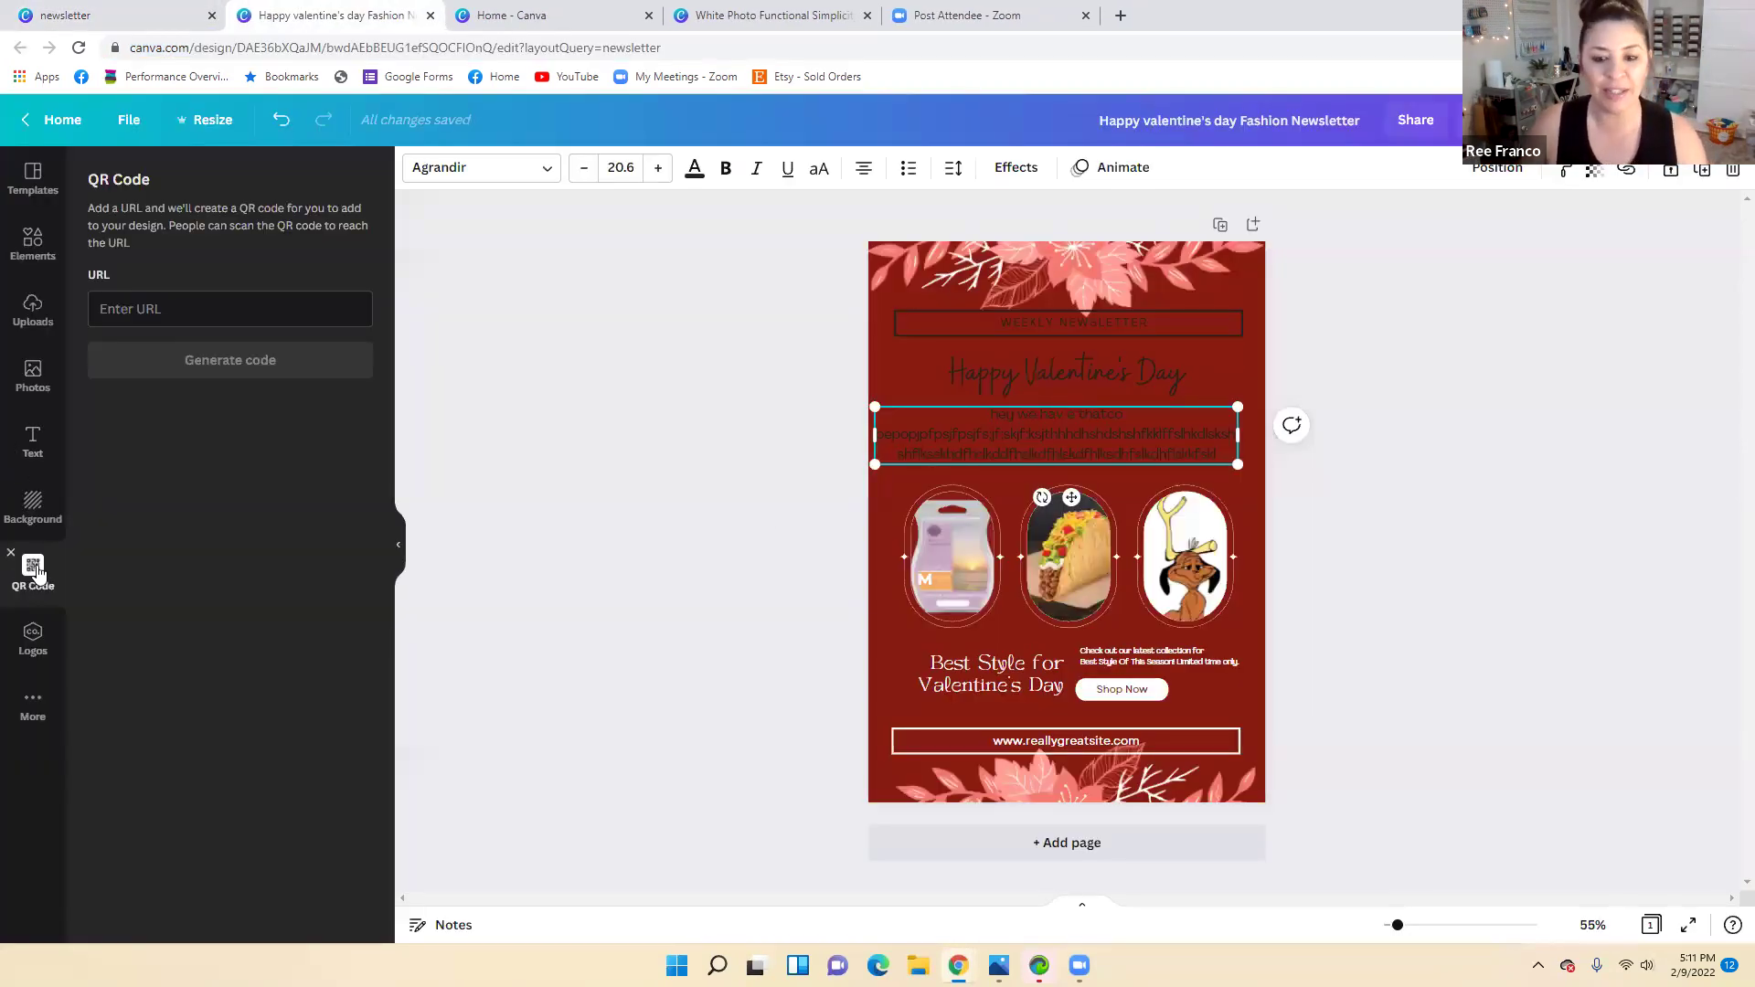
Generate a QR code from the copied template search URL, shrink it and place it at the page's right edge above the reindeer-dog image
{"action": "right_click", "coordinate": [204, 302]}
{"action": "left_click", "coordinate": [271, 441]}
{"action": "left_click", "coordinate": [227, 359]}
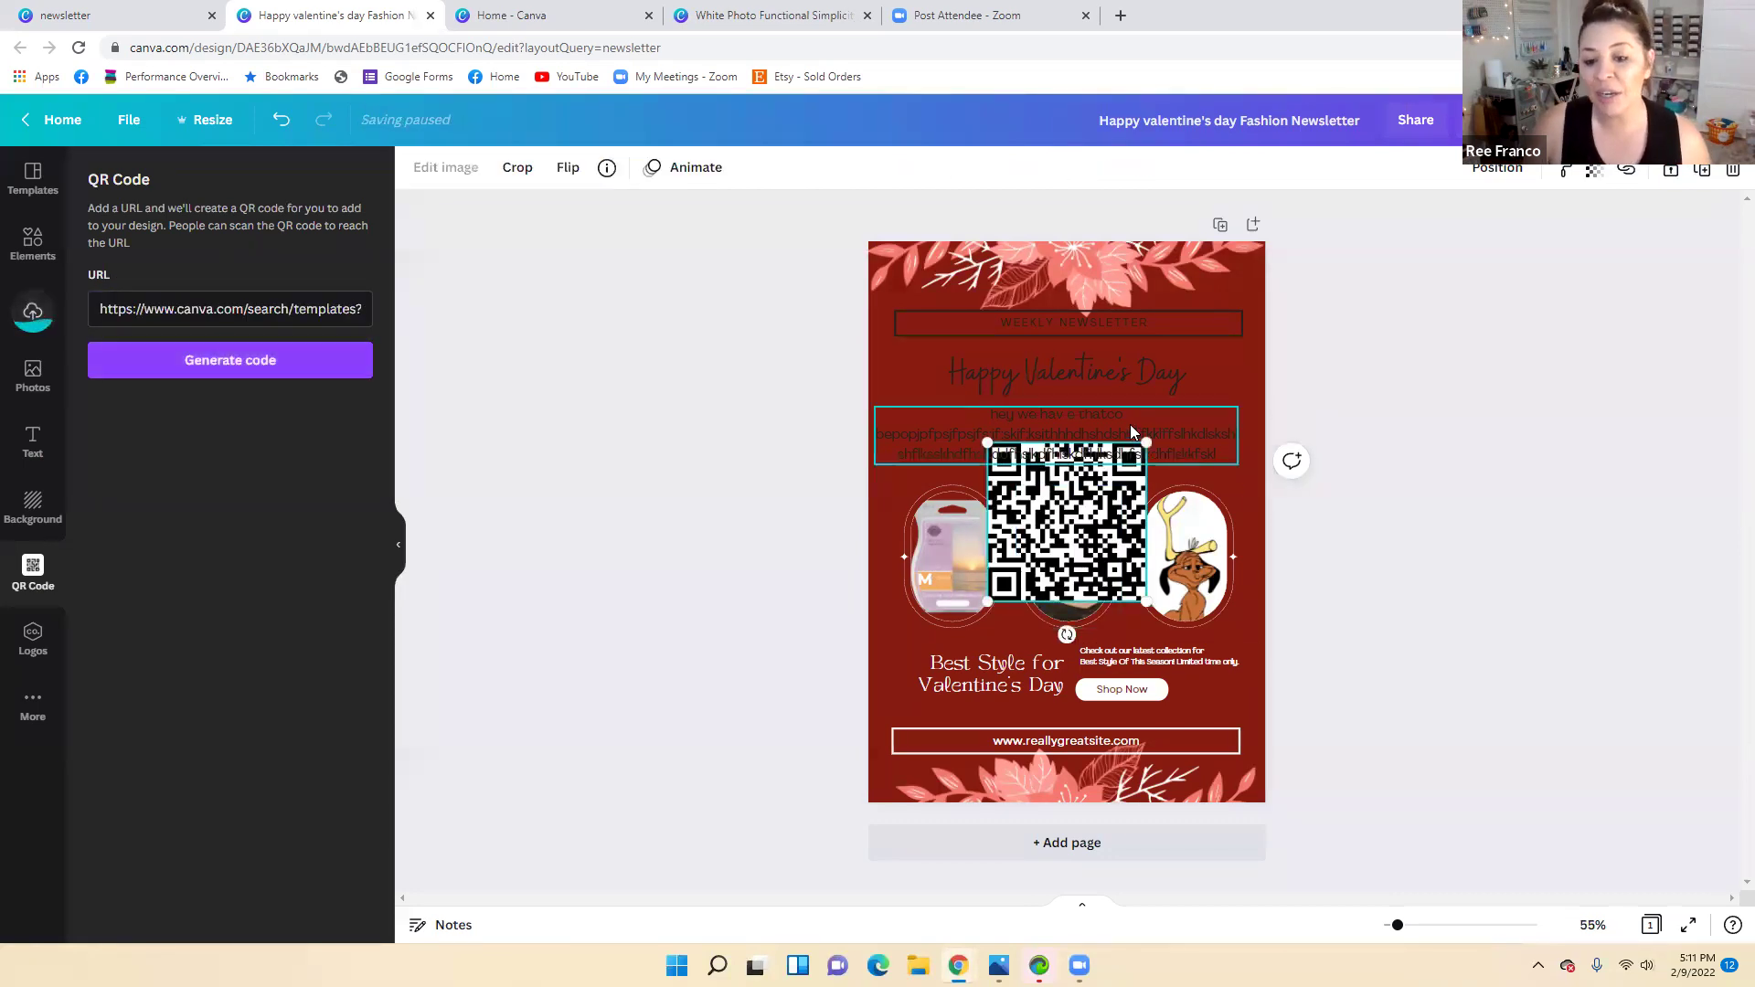
{"action": "left_click_drag", "start_coordinate": [1123, 596], "coordinate": [1199, 673]}
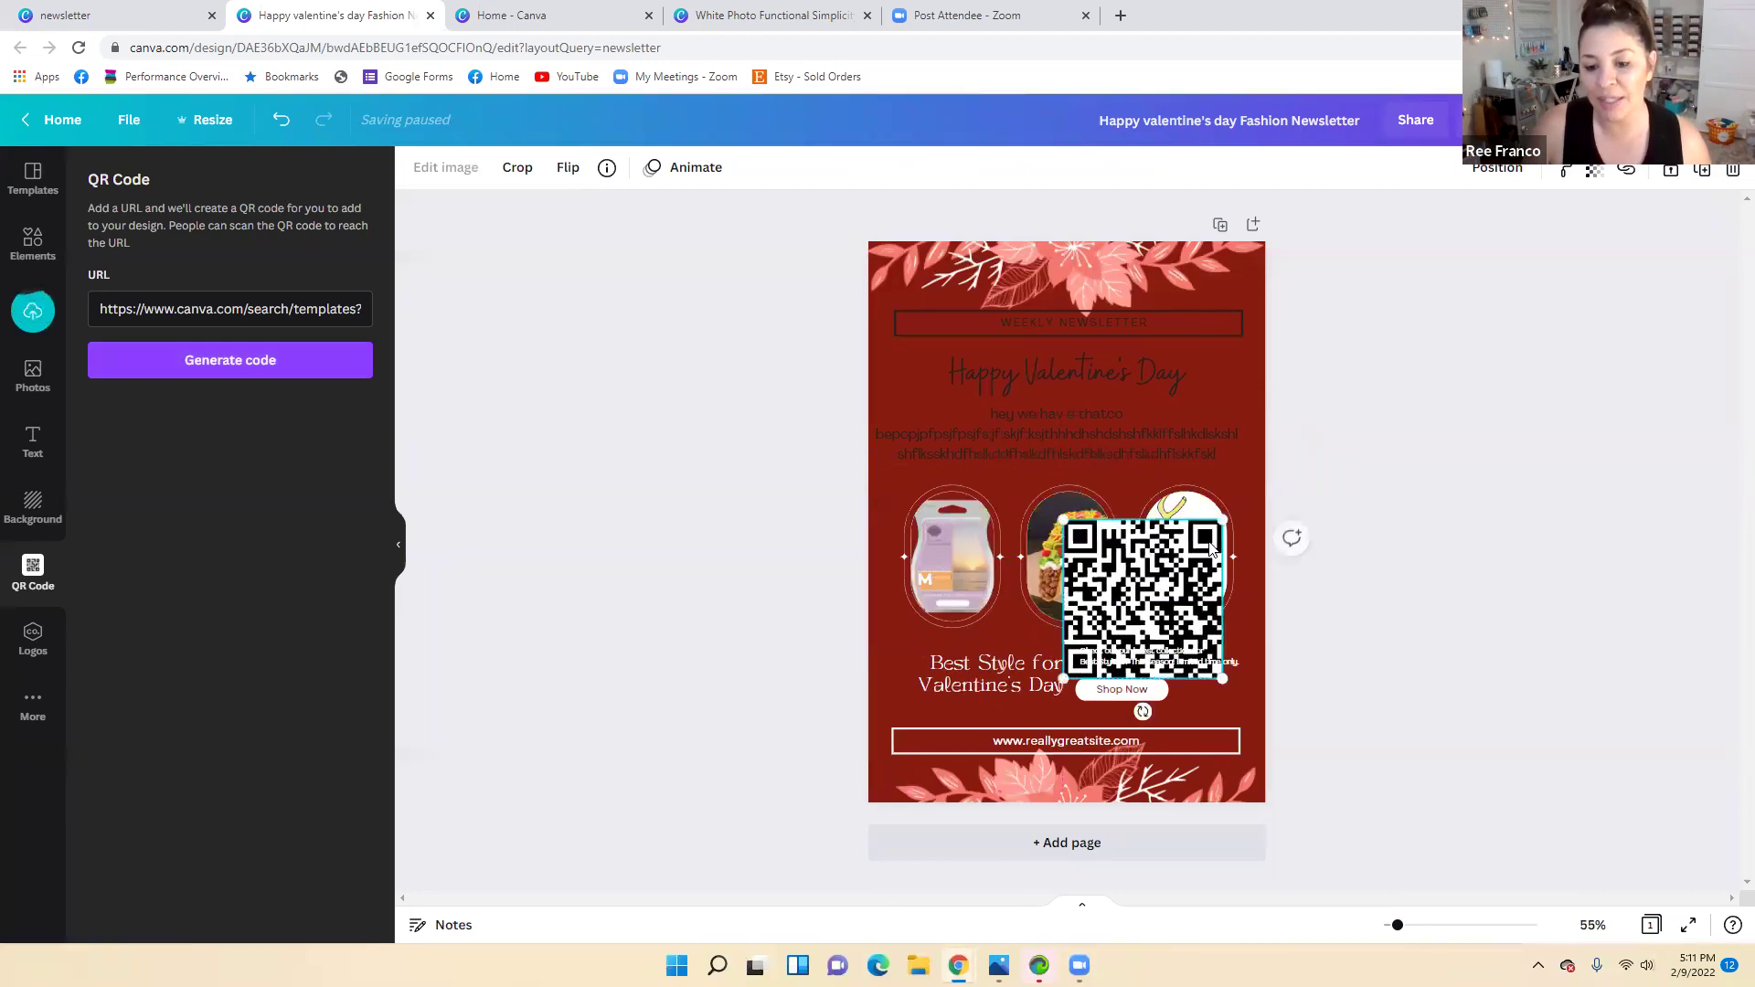
{"action": "left_click_drag", "start_coordinate": [1223, 519], "coordinate": [1229, 447]}
Move the filler paragraph up closer to the Happy Valentine's Day heading
{"action": "left_click", "coordinate": [1099, 432]}
{"action": "key", "text": "Up"}
{"action": "key", "text": "Up"}
{"action": "key", "text": "Up"}
{"action": "key", "text": "Up"}
{"action": "key", "text": "Up"}
{"action": "key", "text": "Up"}
{"action": "key", "text": "Up"}
{"action": "key", "text": "Up"}
{"action": "key", "text": "Up"}
{"action": "key", "text": "Up"}
{"action": "key", "text": "Up"}
{"action": "key", "text": "Up"}
{"action": "key", "text": "Up"}
{"action": "key", "text": "Up"}
{"action": "key", "text": "Up"}
{"action": "key", "text": "Up"}
{"action": "key", "text": "Up"}
{"action": "key", "text": "Up"}
{"action": "key", "text": "Up"}
{"action": "key", "text": "Up"}
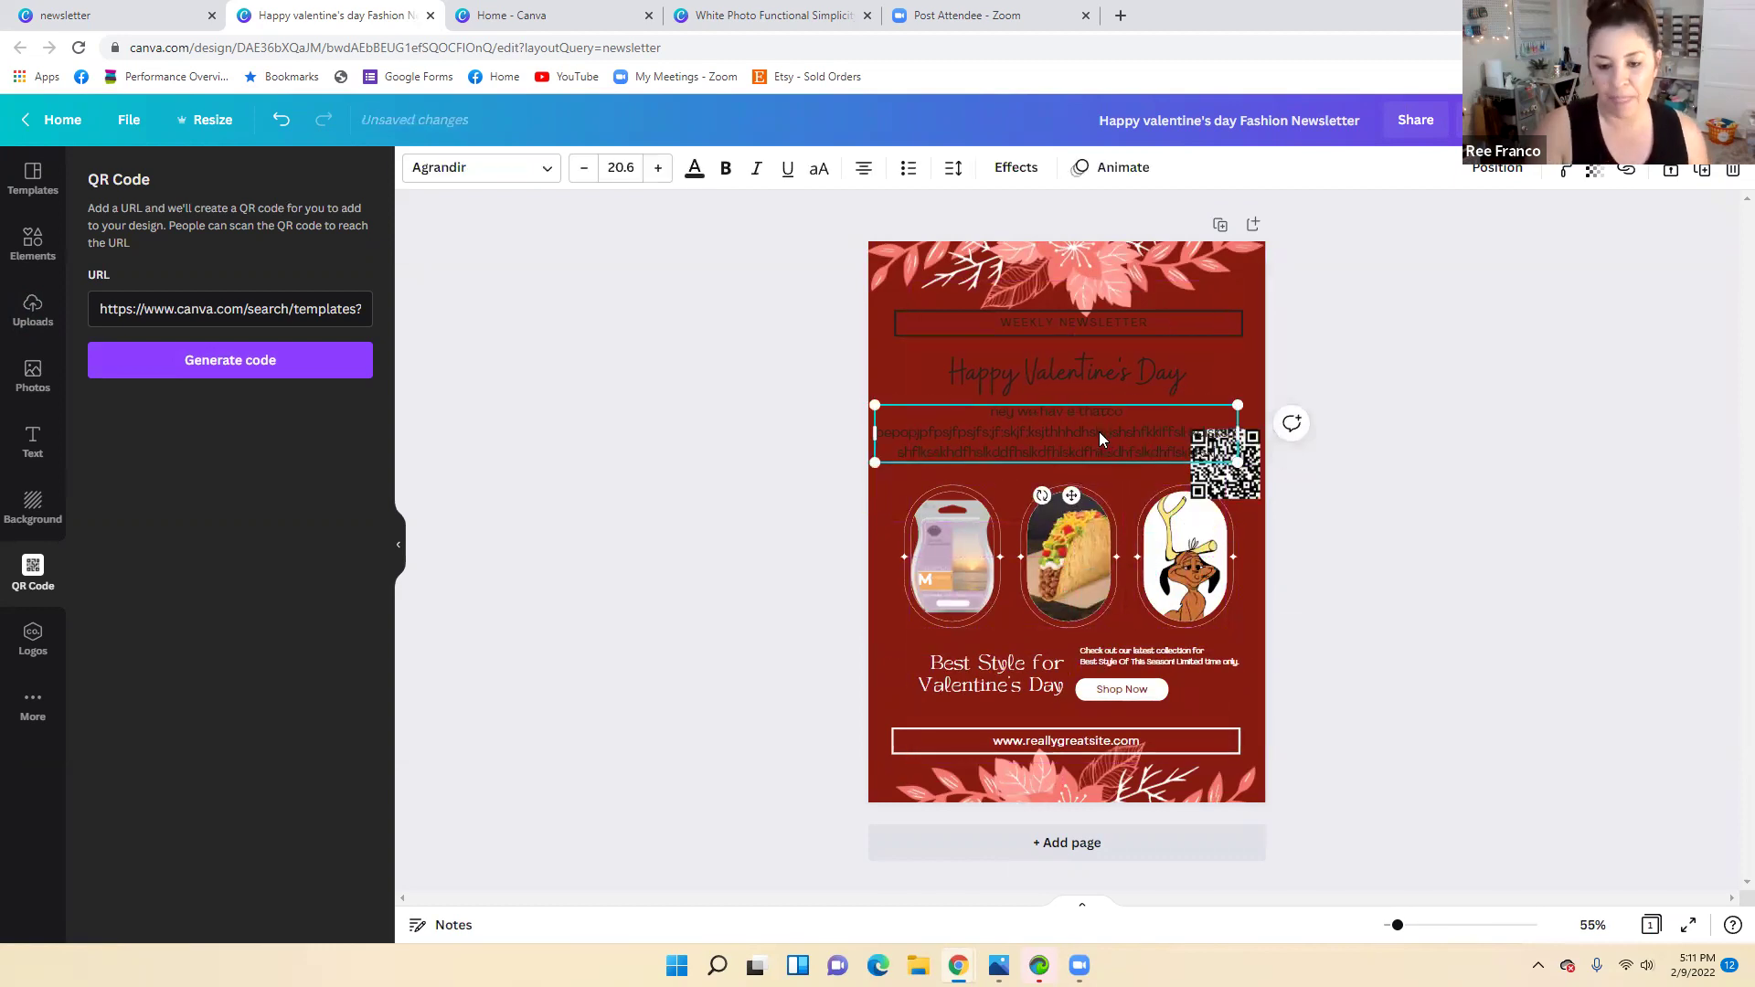
{"action": "key", "text": "Up"}
{"action": "key", "text": "Up"}
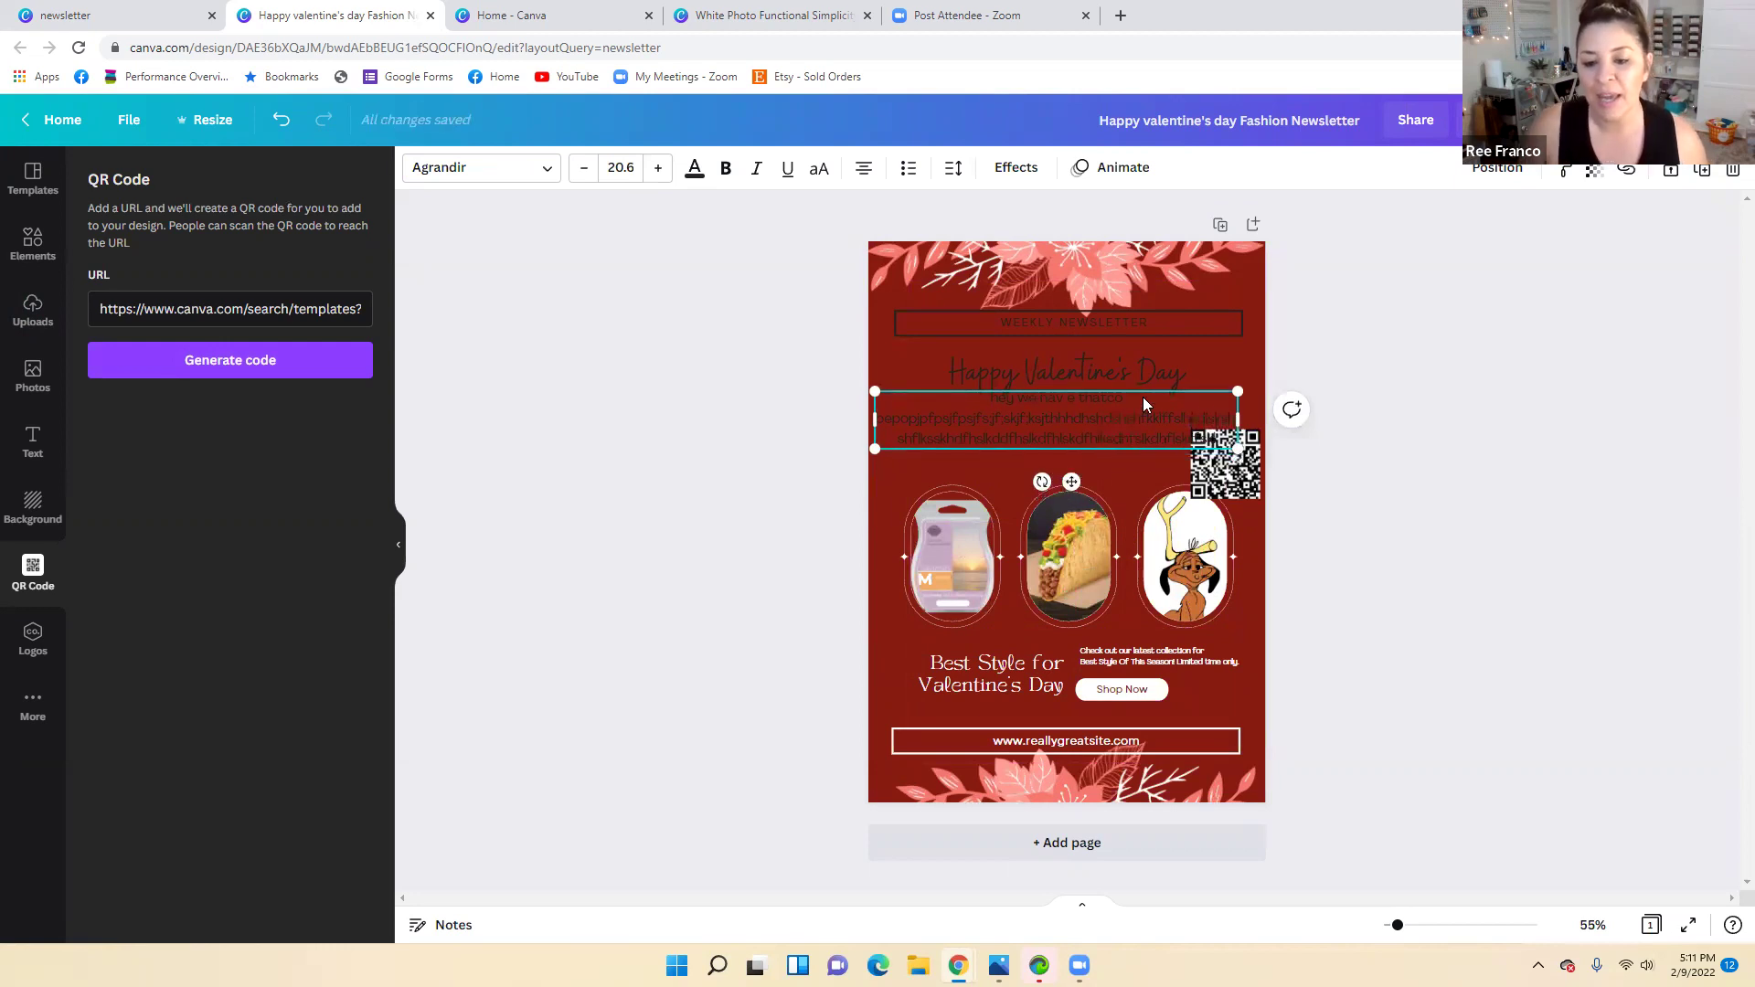
Narrow the filler paragraph's text box so it clears the QR code, and nudge the QR code up slightly
{"action": "left_click_drag", "start_coordinate": [1233, 418], "coordinate": [1211, 448]}
{"action": "left_click", "coordinate": [1448, 429]}
{"action": "key", "text": "Up"}
{"action": "key", "text": "Up"}
{"action": "key", "text": "Up"}
{"action": "key", "text": "Up"}
{"action": "key", "text": "Up"}
{"action": "key", "text": "Up"}
{"action": "key", "text": "Up"}
{"action": "key", "text": "Up"}
{"action": "key", "text": "Up"}
{"action": "key", "text": "Up"}
{"action": "key", "text": "Up"}
{"action": "key", "text": "Up"}
{"action": "key", "text": "Up"}
{"action": "key", "text": "Up"}
{"action": "key", "text": "Up"}
{"action": "key", "text": "Up"}
{"action": "key", "text": "Up"}
{"action": "key", "text": "Up"}
{"action": "key", "text": "Up"}
{"action": "key", "text": "Up"}
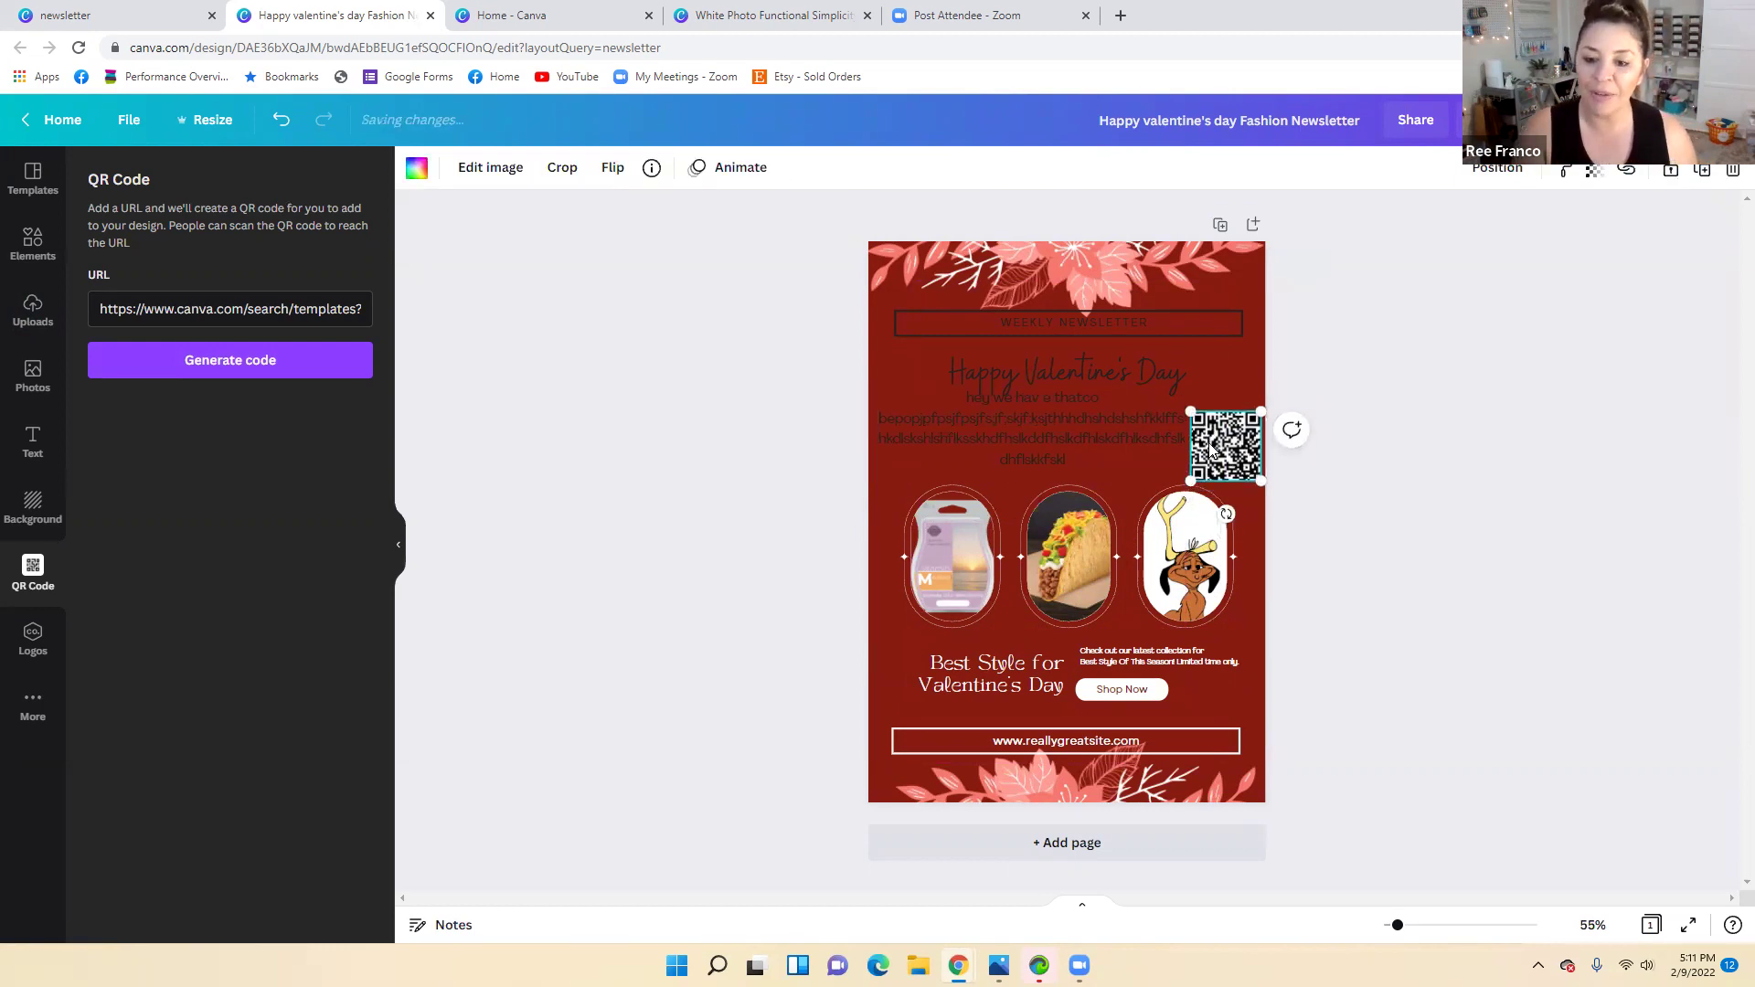
{"action": "left_click", "coordinate": [1329, 590]}
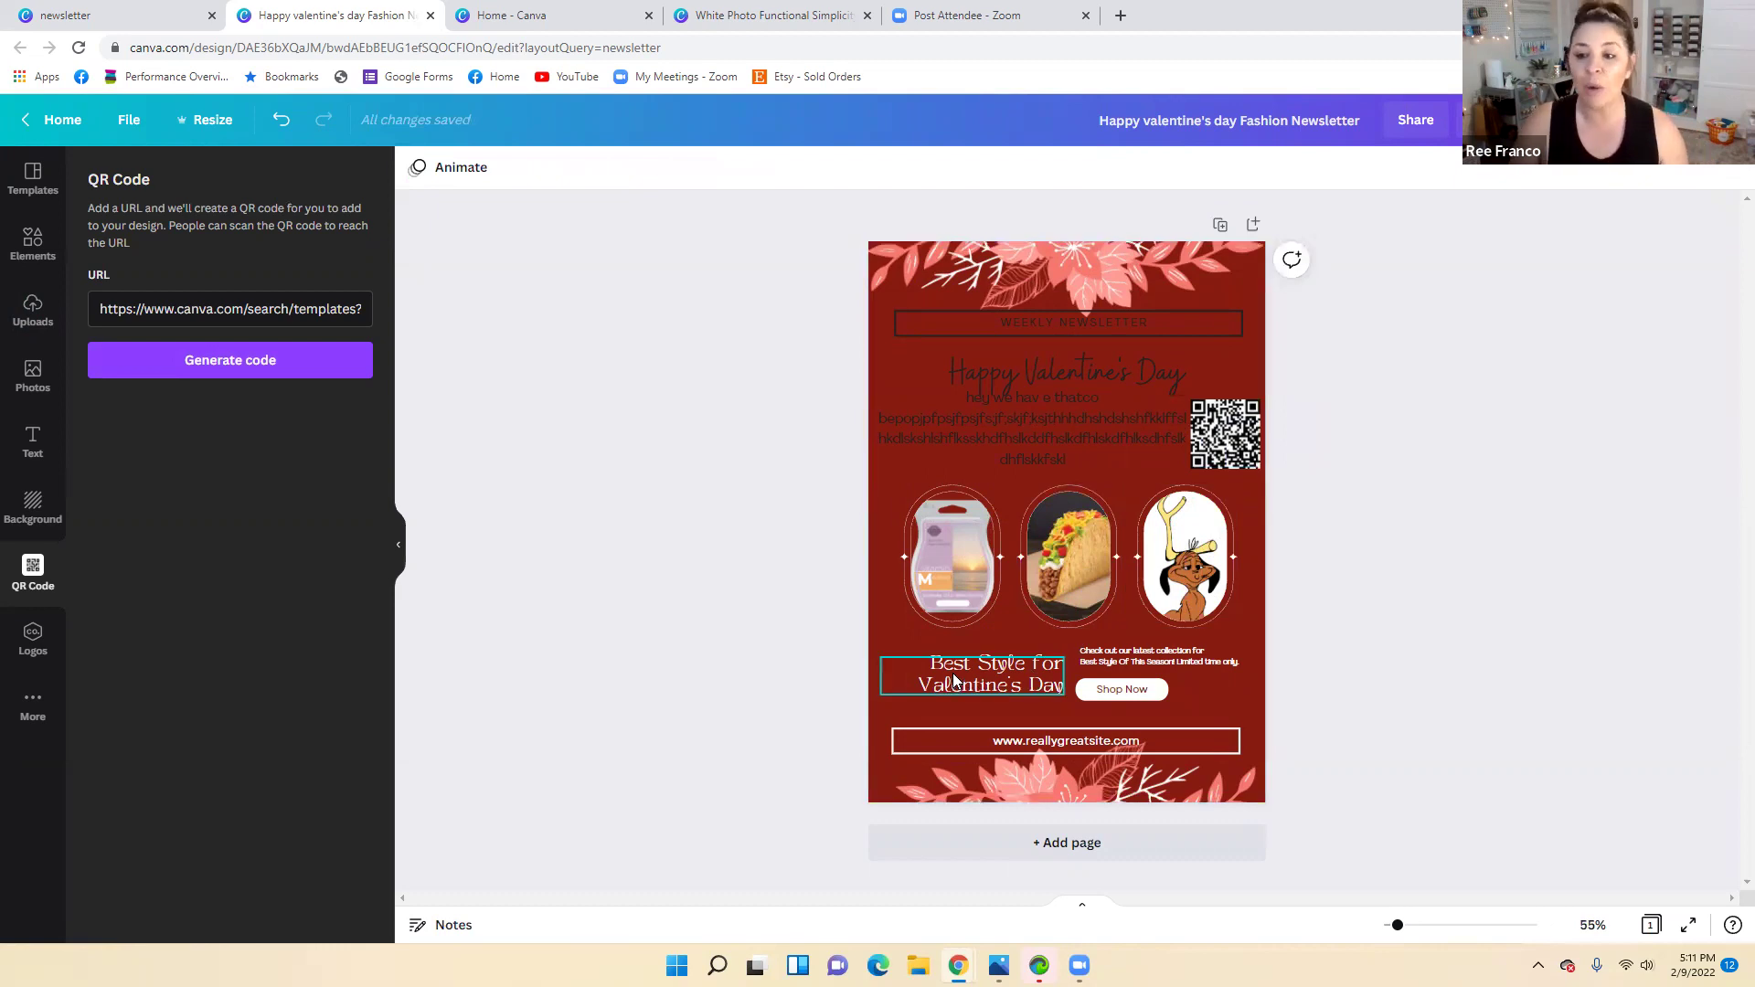
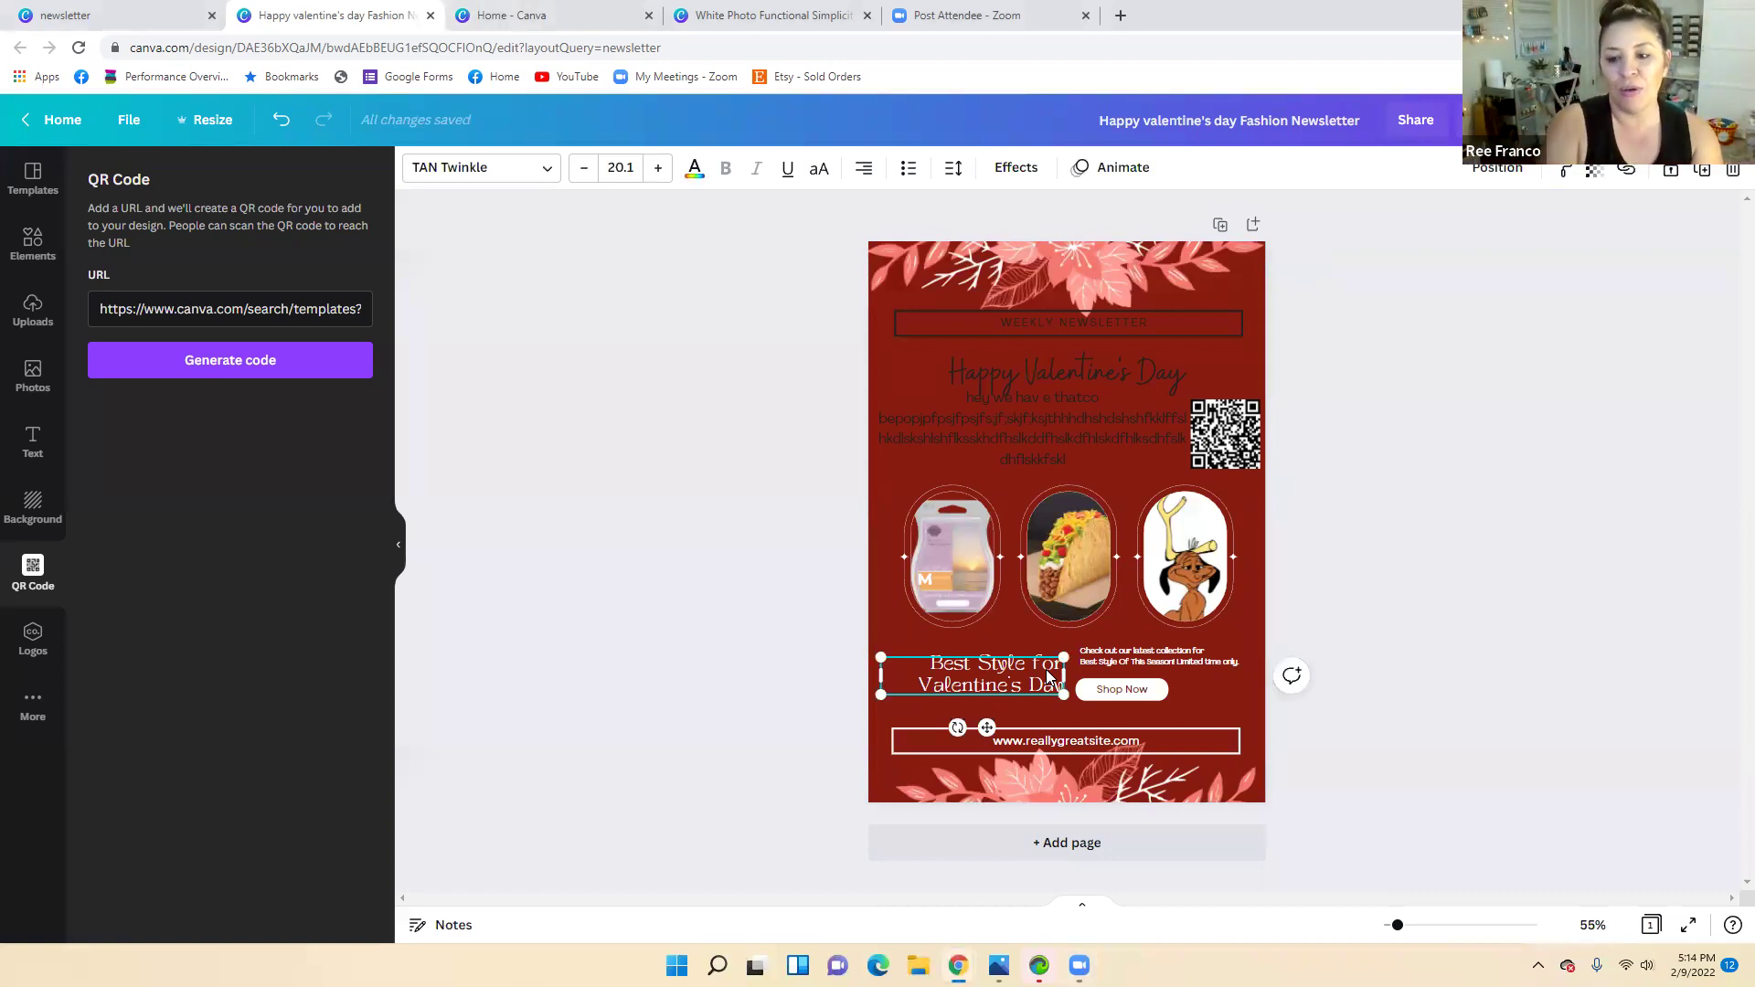
Delete the "Check out our latest collection" text and the Shop Now button beside the Best Style for Valentine's Day heading
{"action": "left_click", "coordinate": [1168, 655]}
{"action": "key", "text": "Delete"}
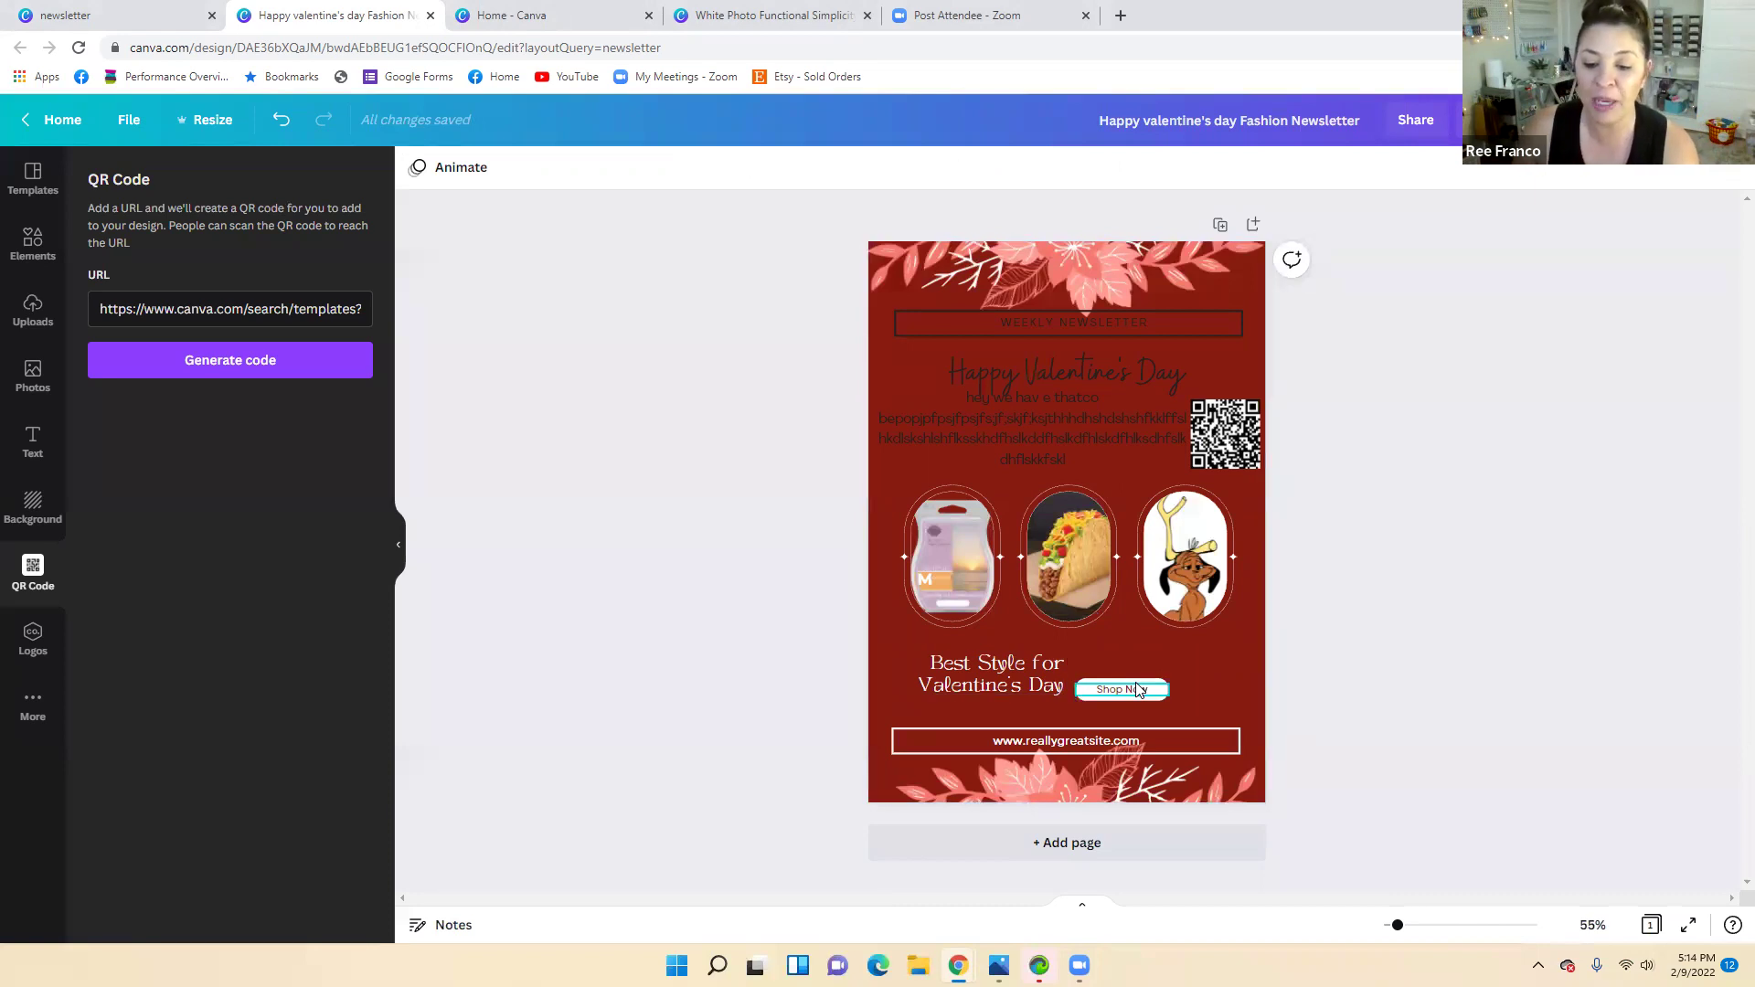
{"action": "left_click", "coordinate": [1139, 689]}
{"action": "key", "text": "Delete"}
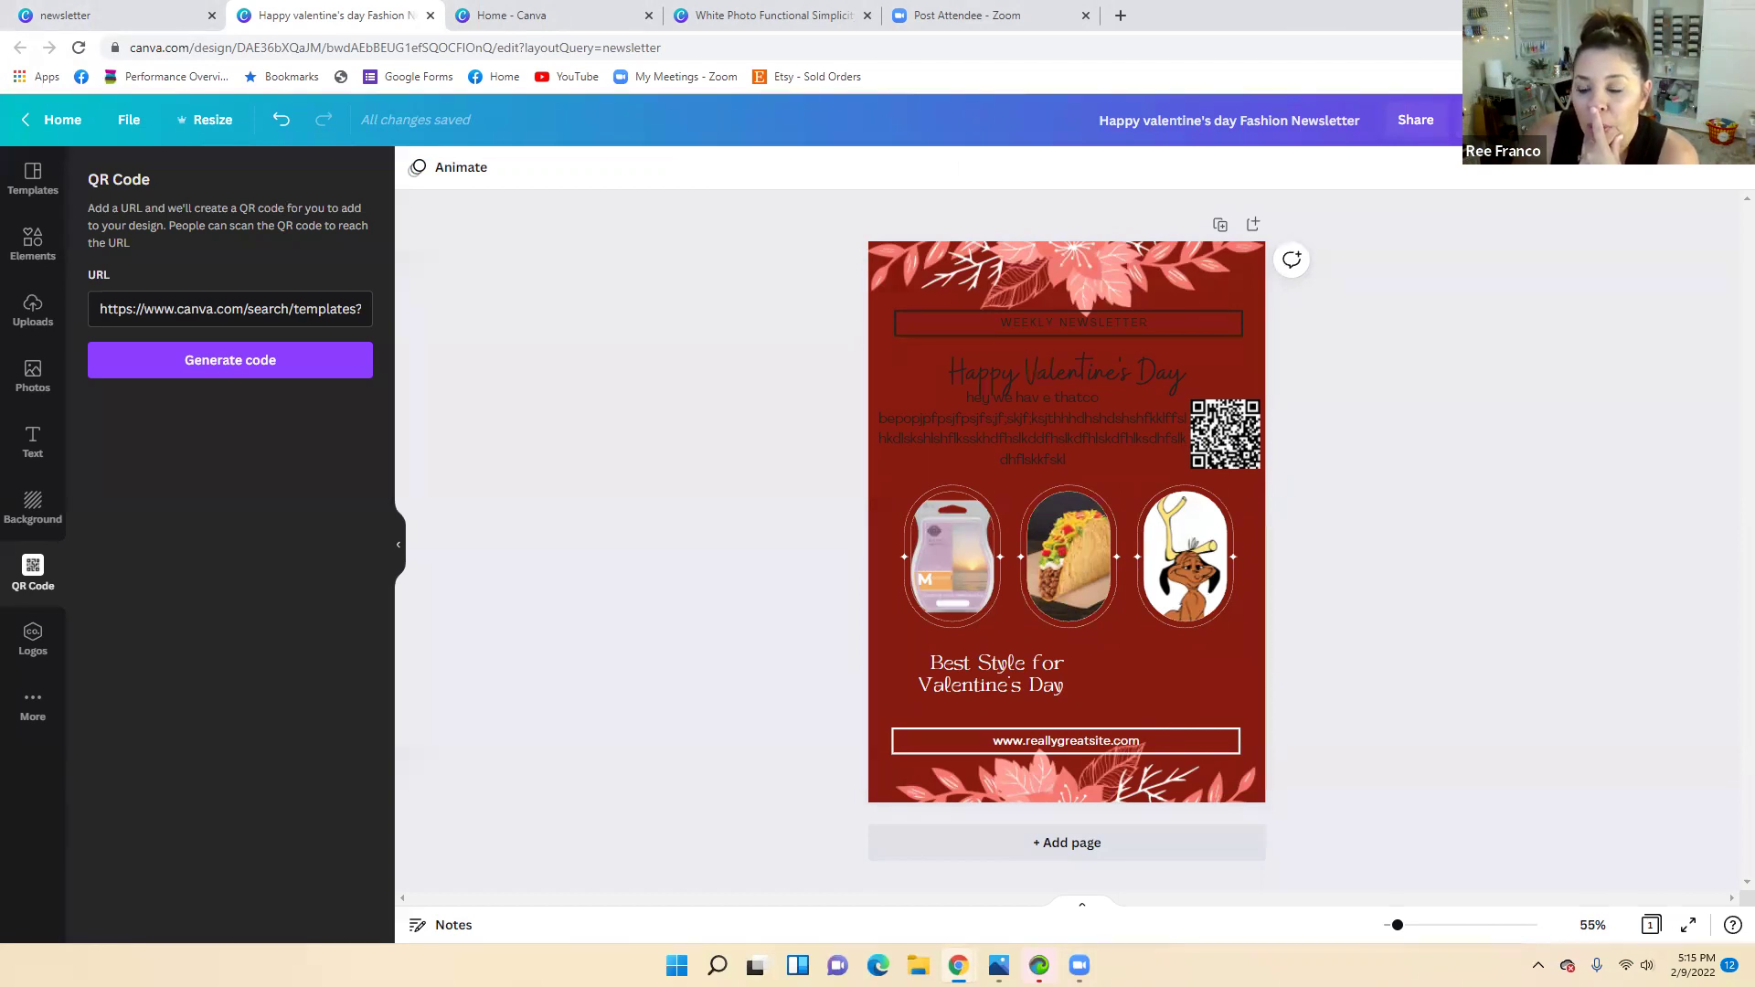
Look at the design's publishing options, its share link and its viewing insights
{"action": "left_click", "coordinate": [1726, 120]}
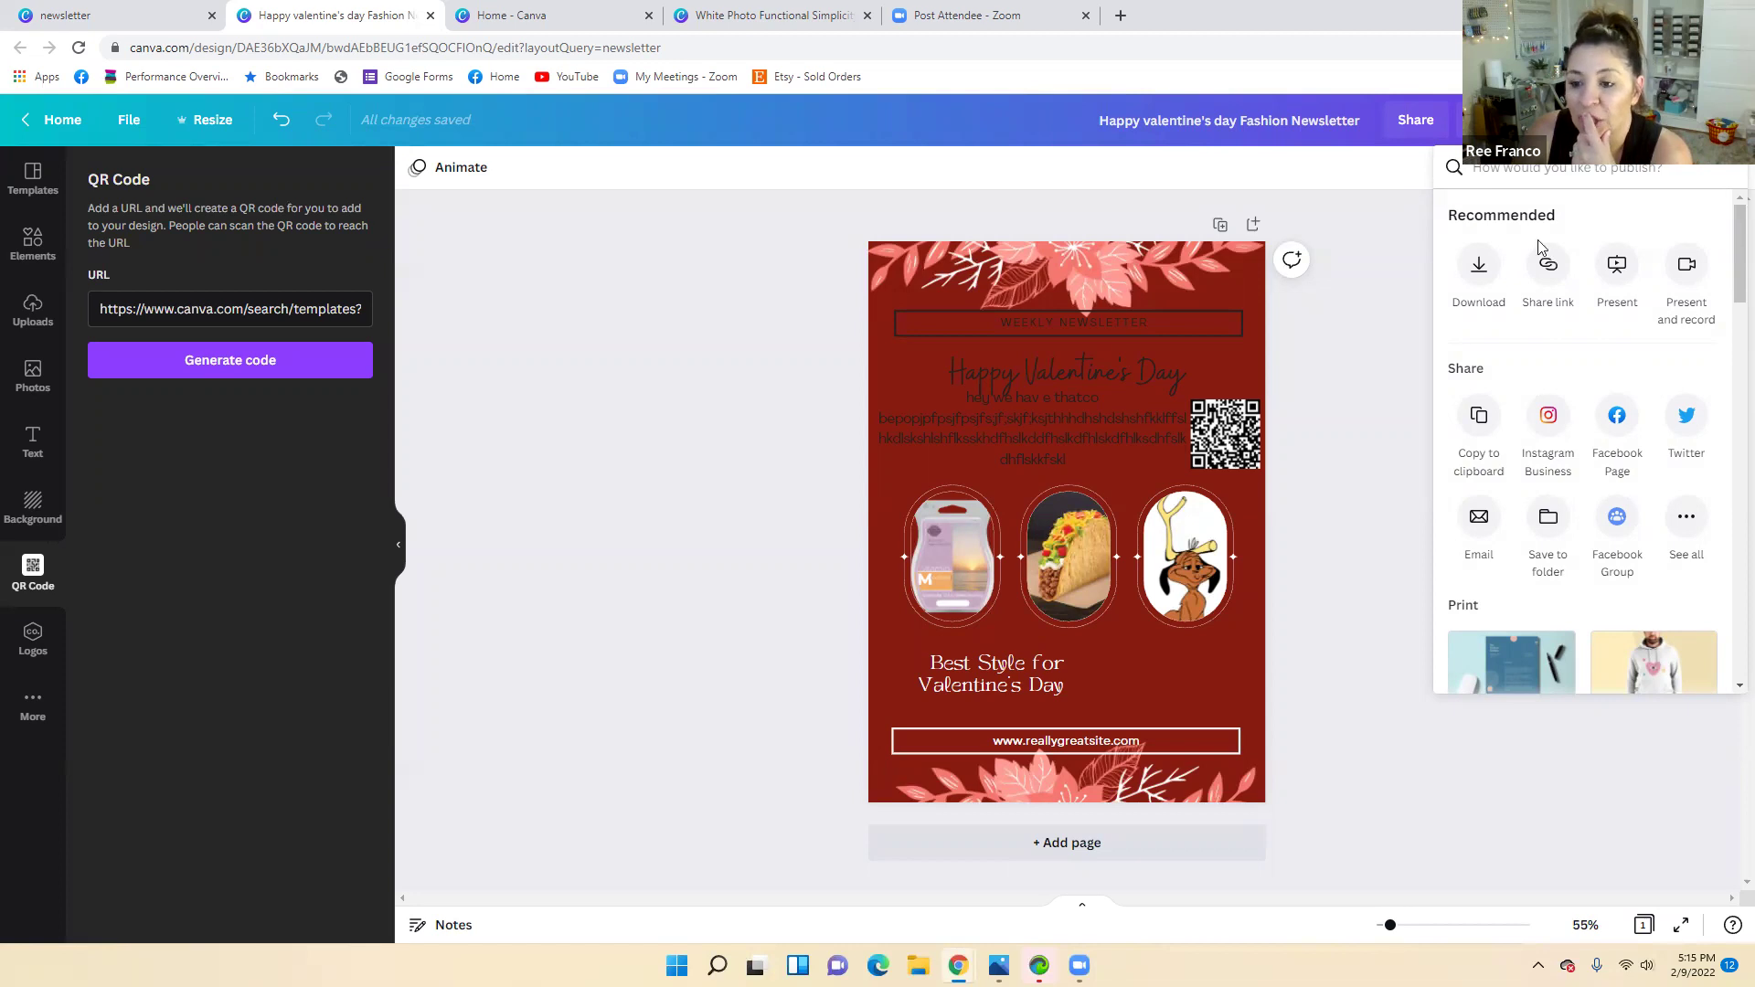
{"action": "left_click", "coordinate": [1548, 265]}
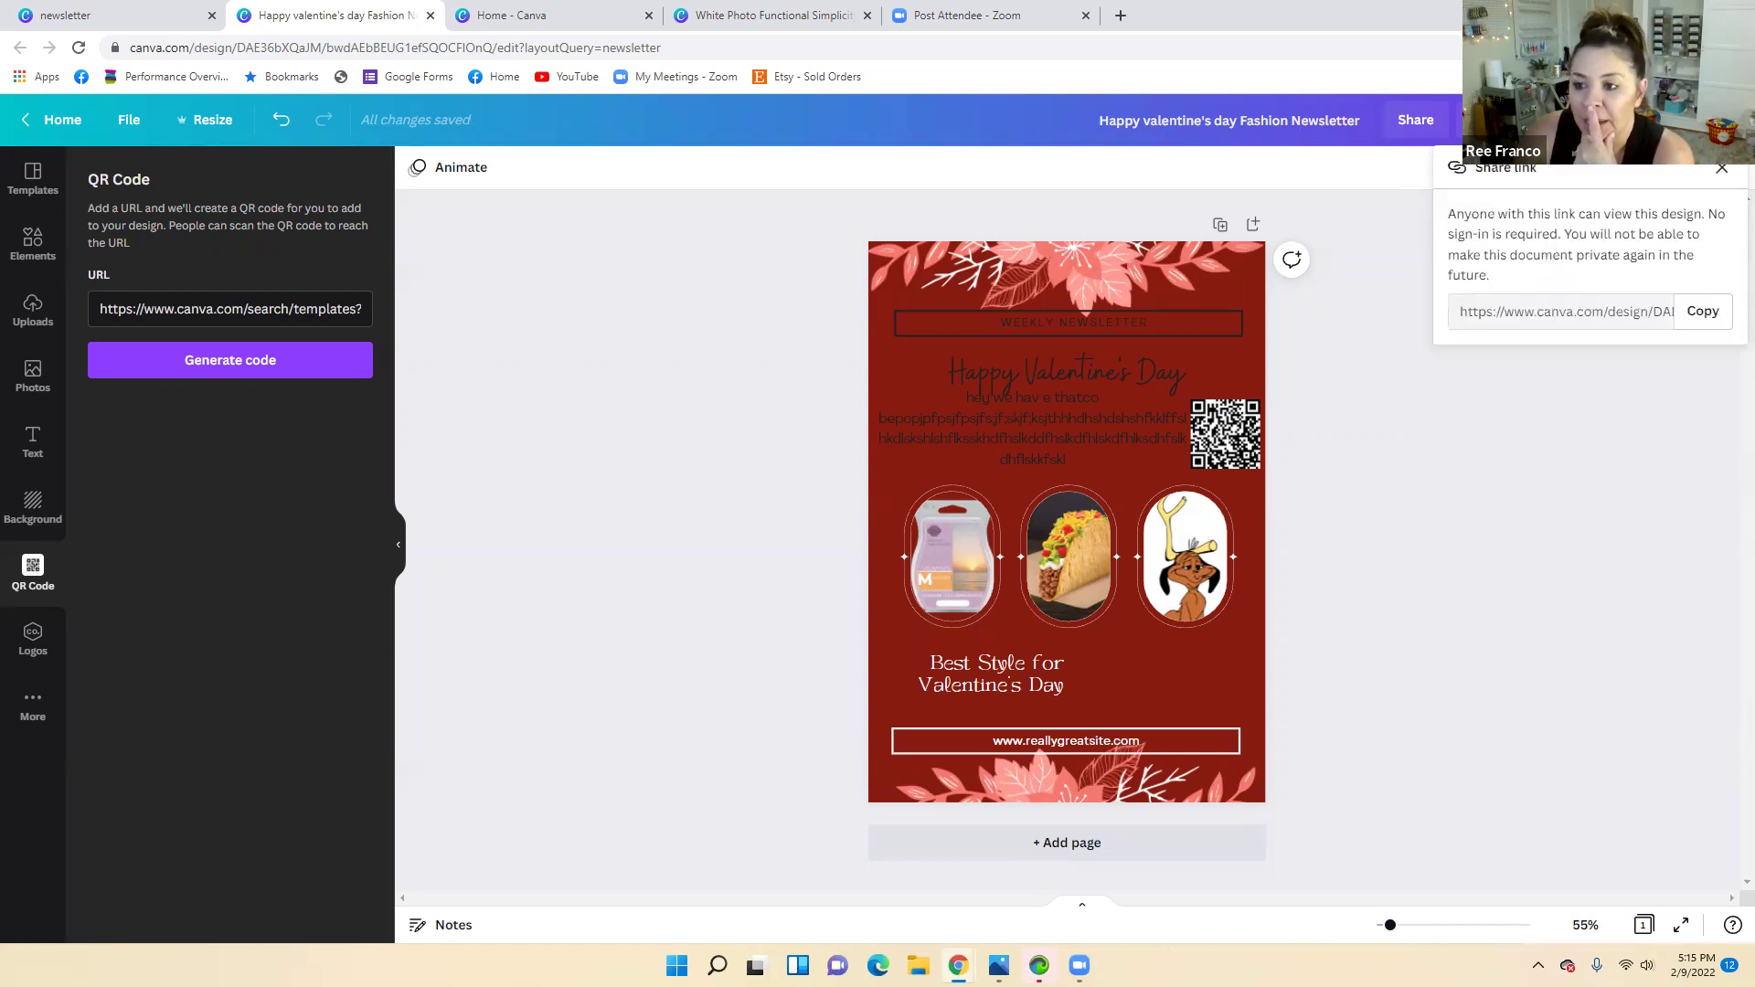
{"action": "left_click", "coordinate": [1721, 173]}
{"action": "left_click", "coordinate": [1475, 120]}
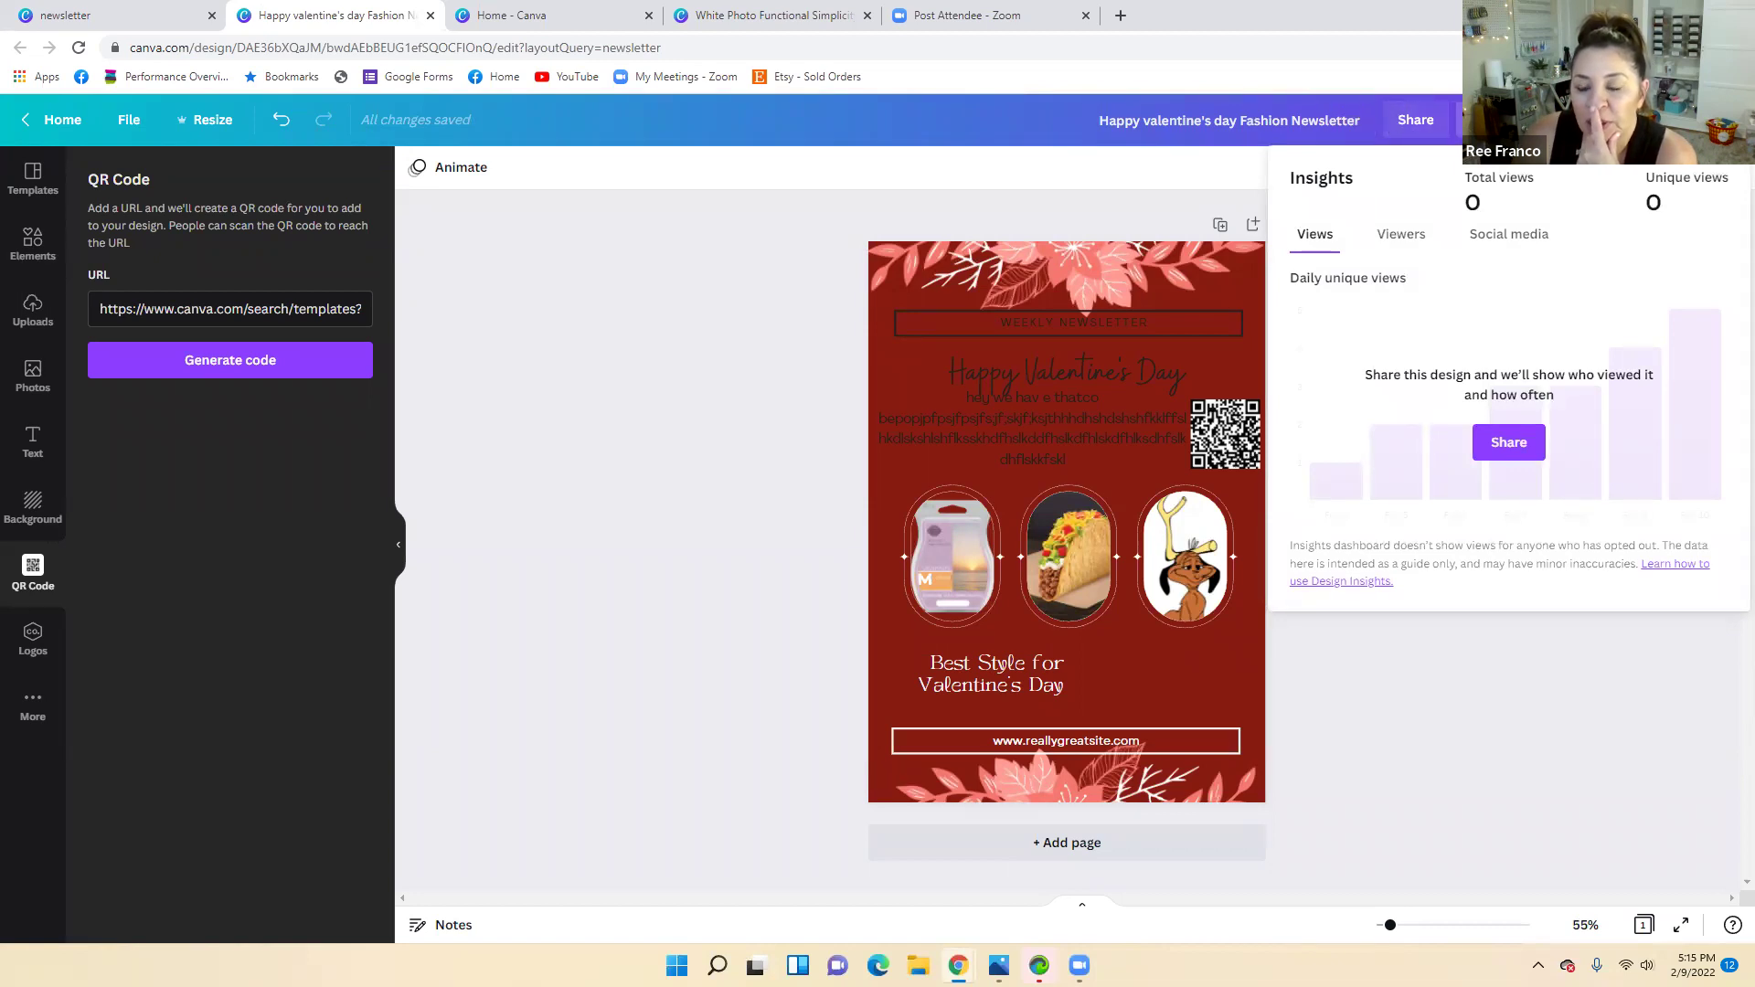
{"action": "left_click", "coordinate": [1476, 120]}
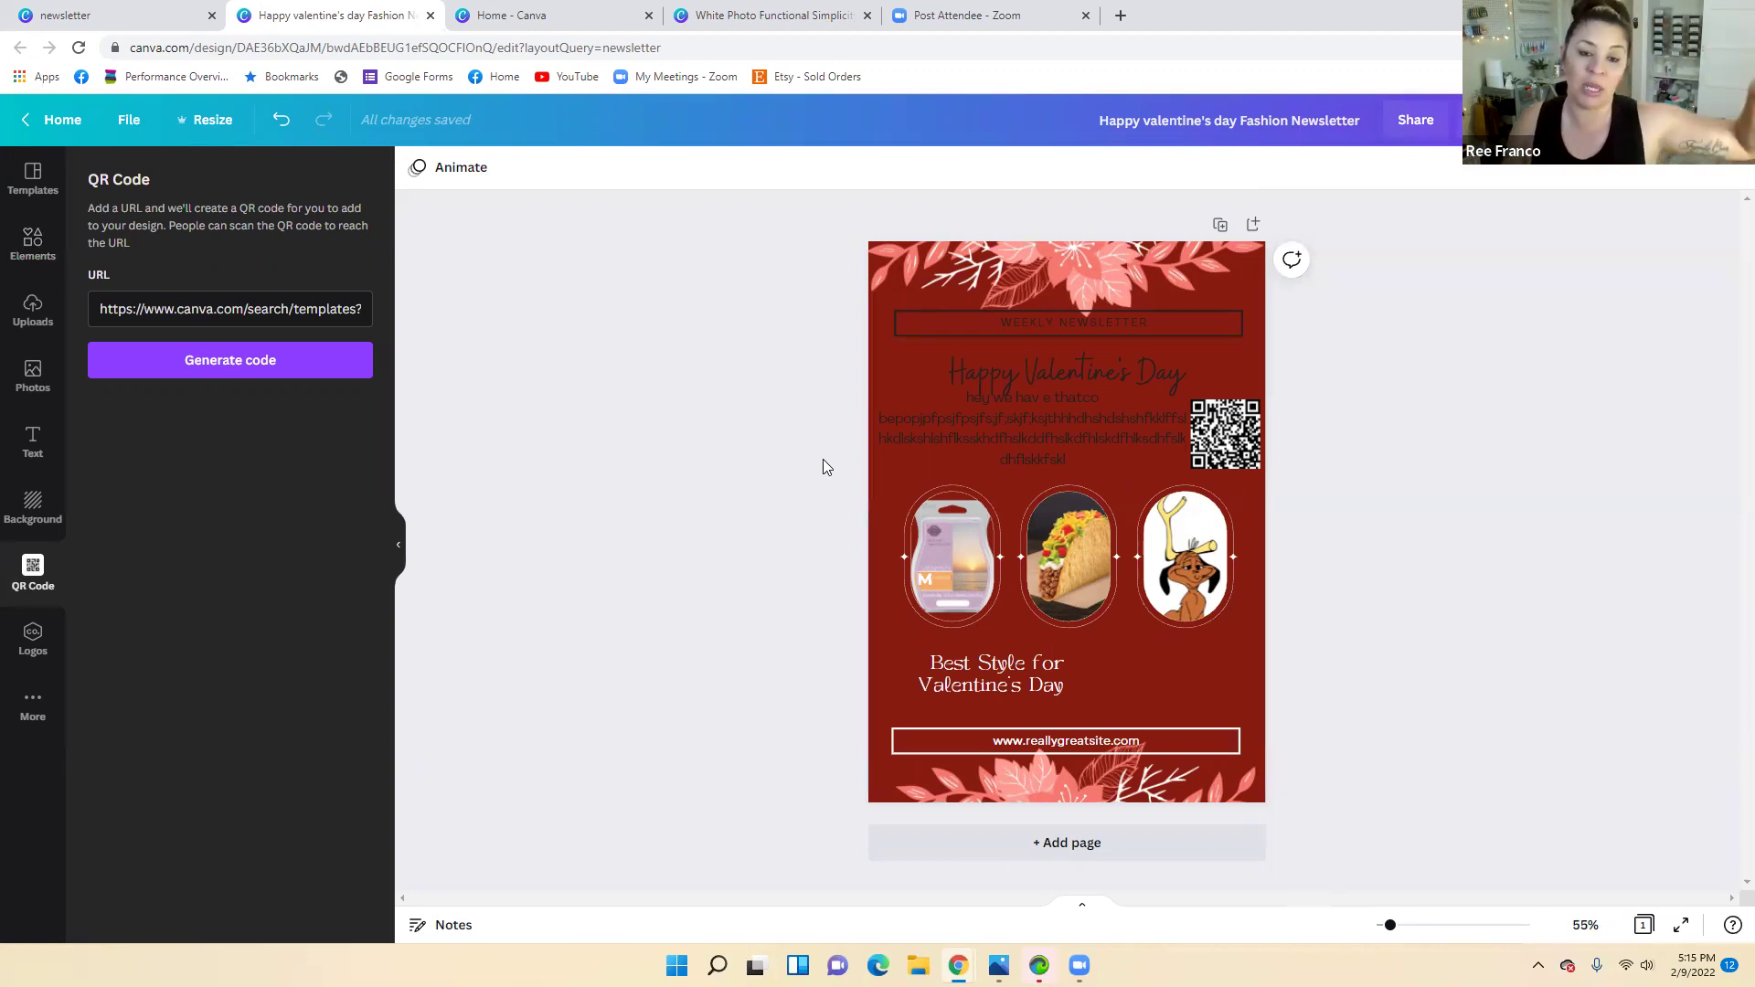
Add the first page of the Pink and Light Blue Bordered Email Newsletter template as a new page and delete the Valentine's Day page
{"action": "left_click", "coordinate": [32, 309]}
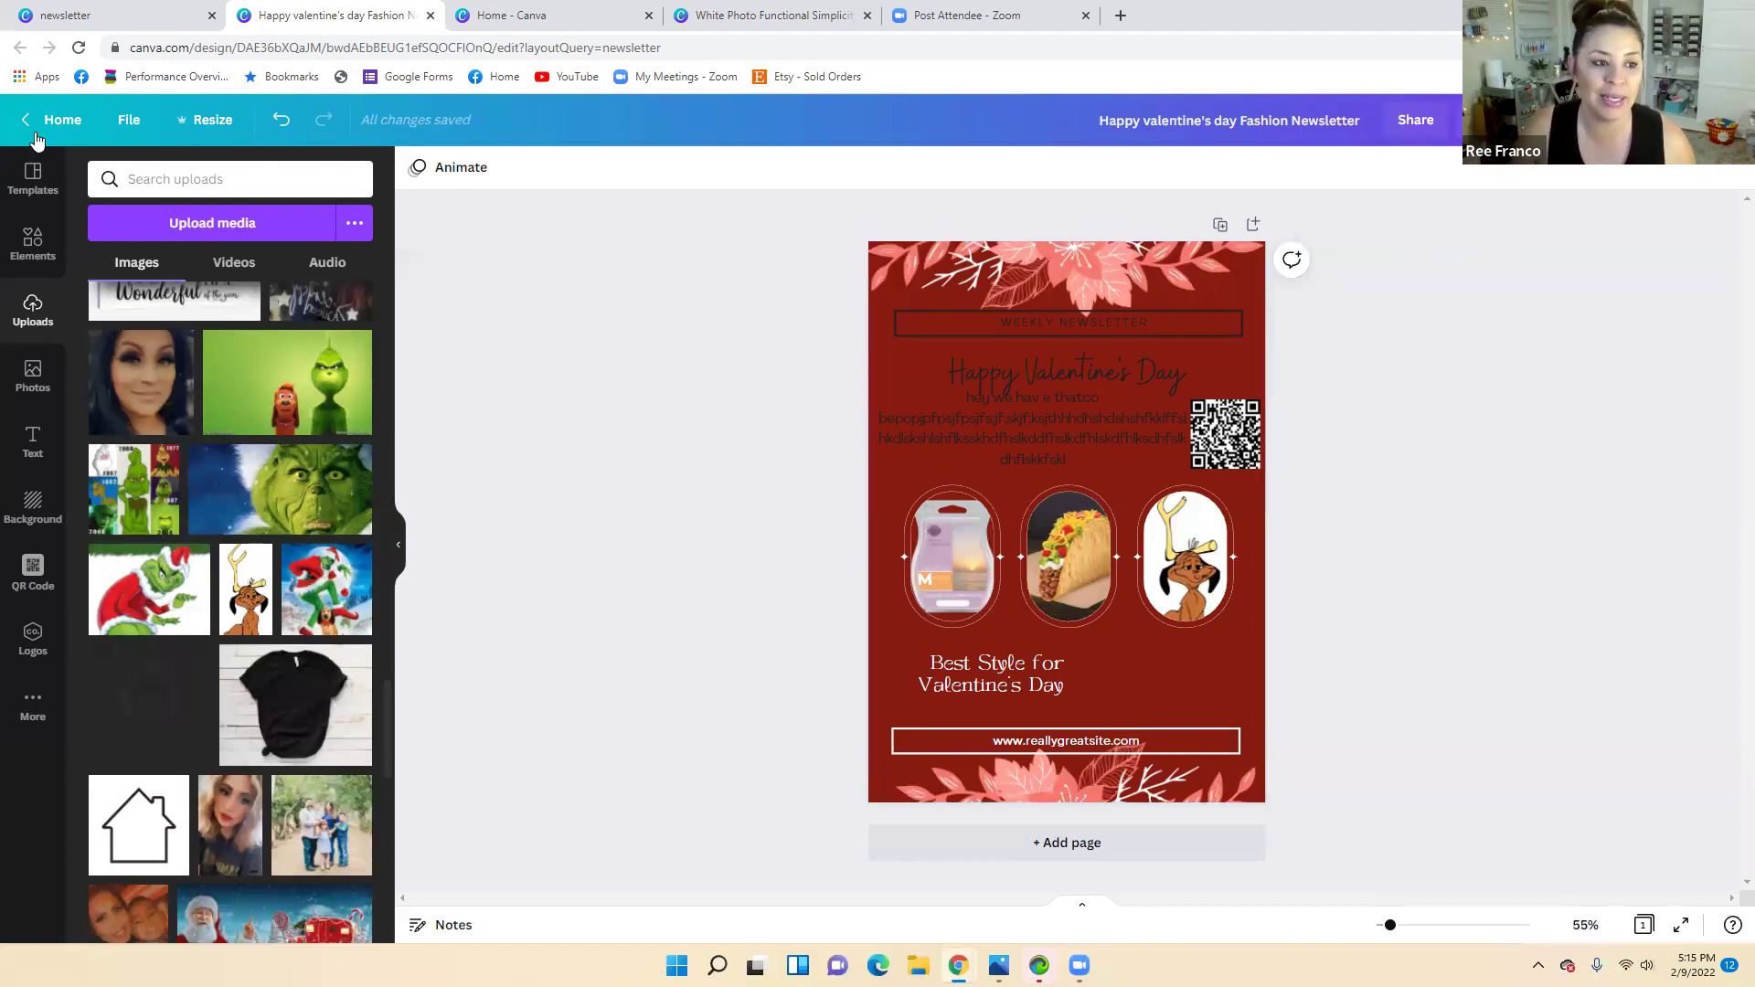
{"action": "left_click", "coordinate": [33, 175]}
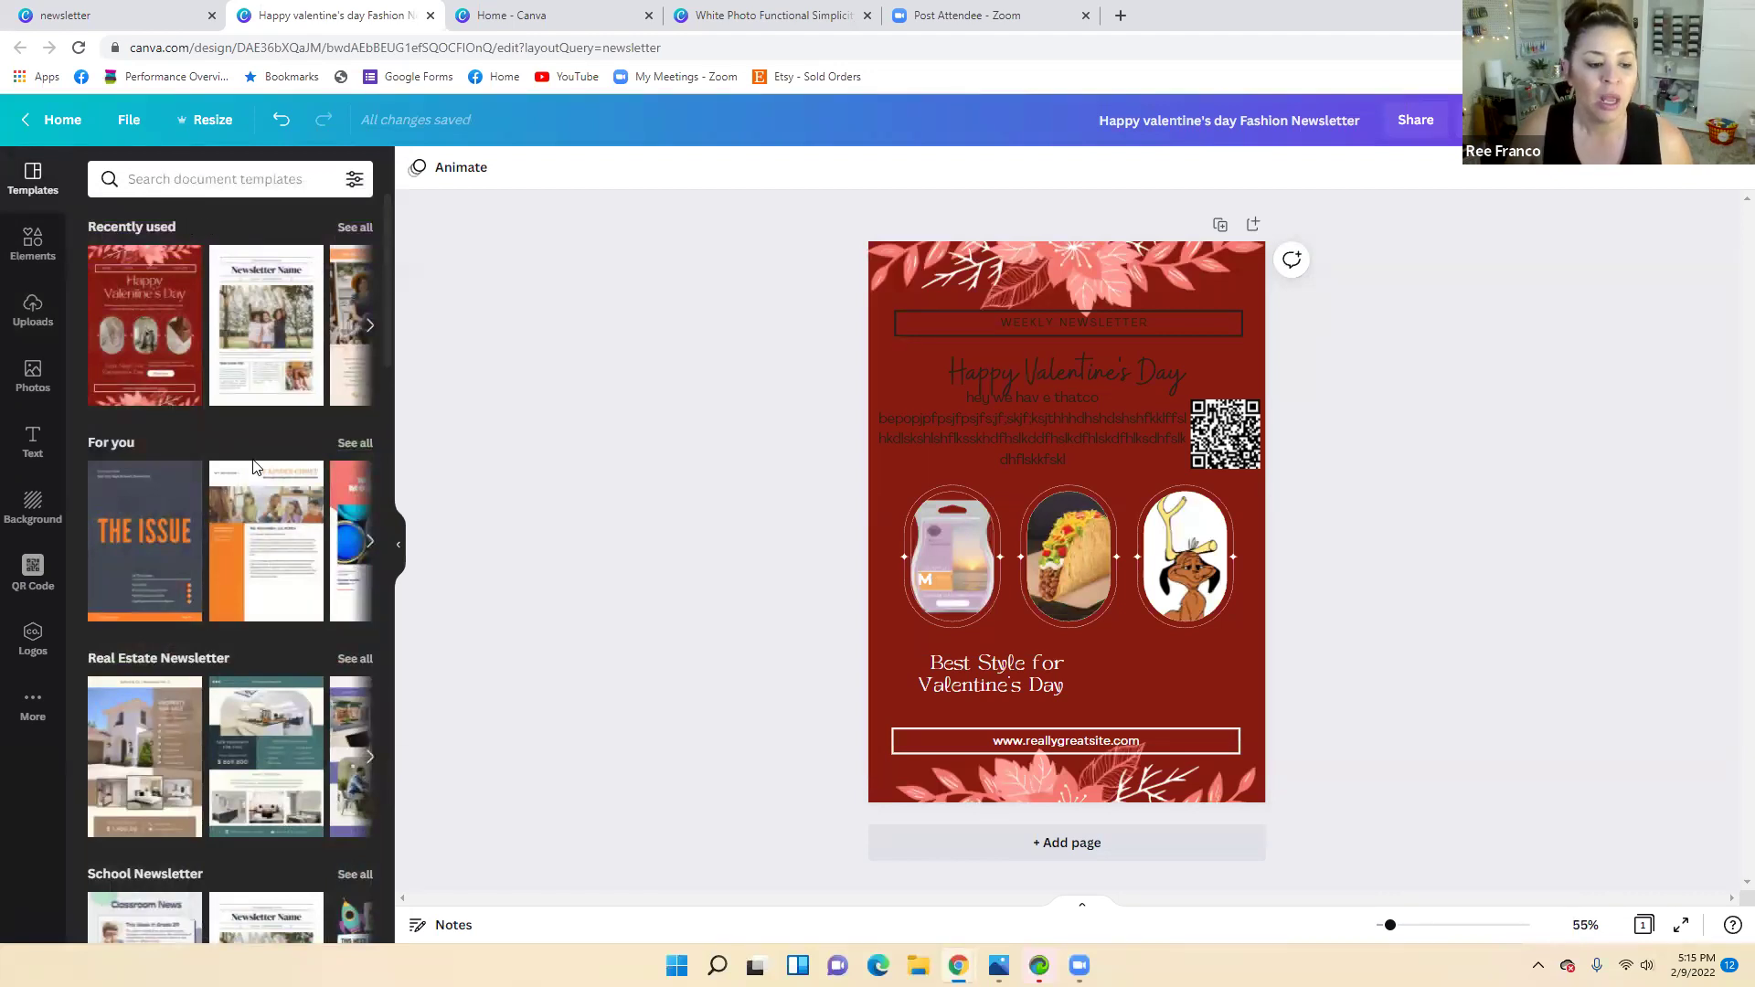
{"action": "scroll", "coordinate": [259, 476], "scroll_direction": "down", "scroll_amount": 7}
{"action": "scroll", "coordinate": [296, 672], "scroll_direction": "down", "scroll_amount": 8}
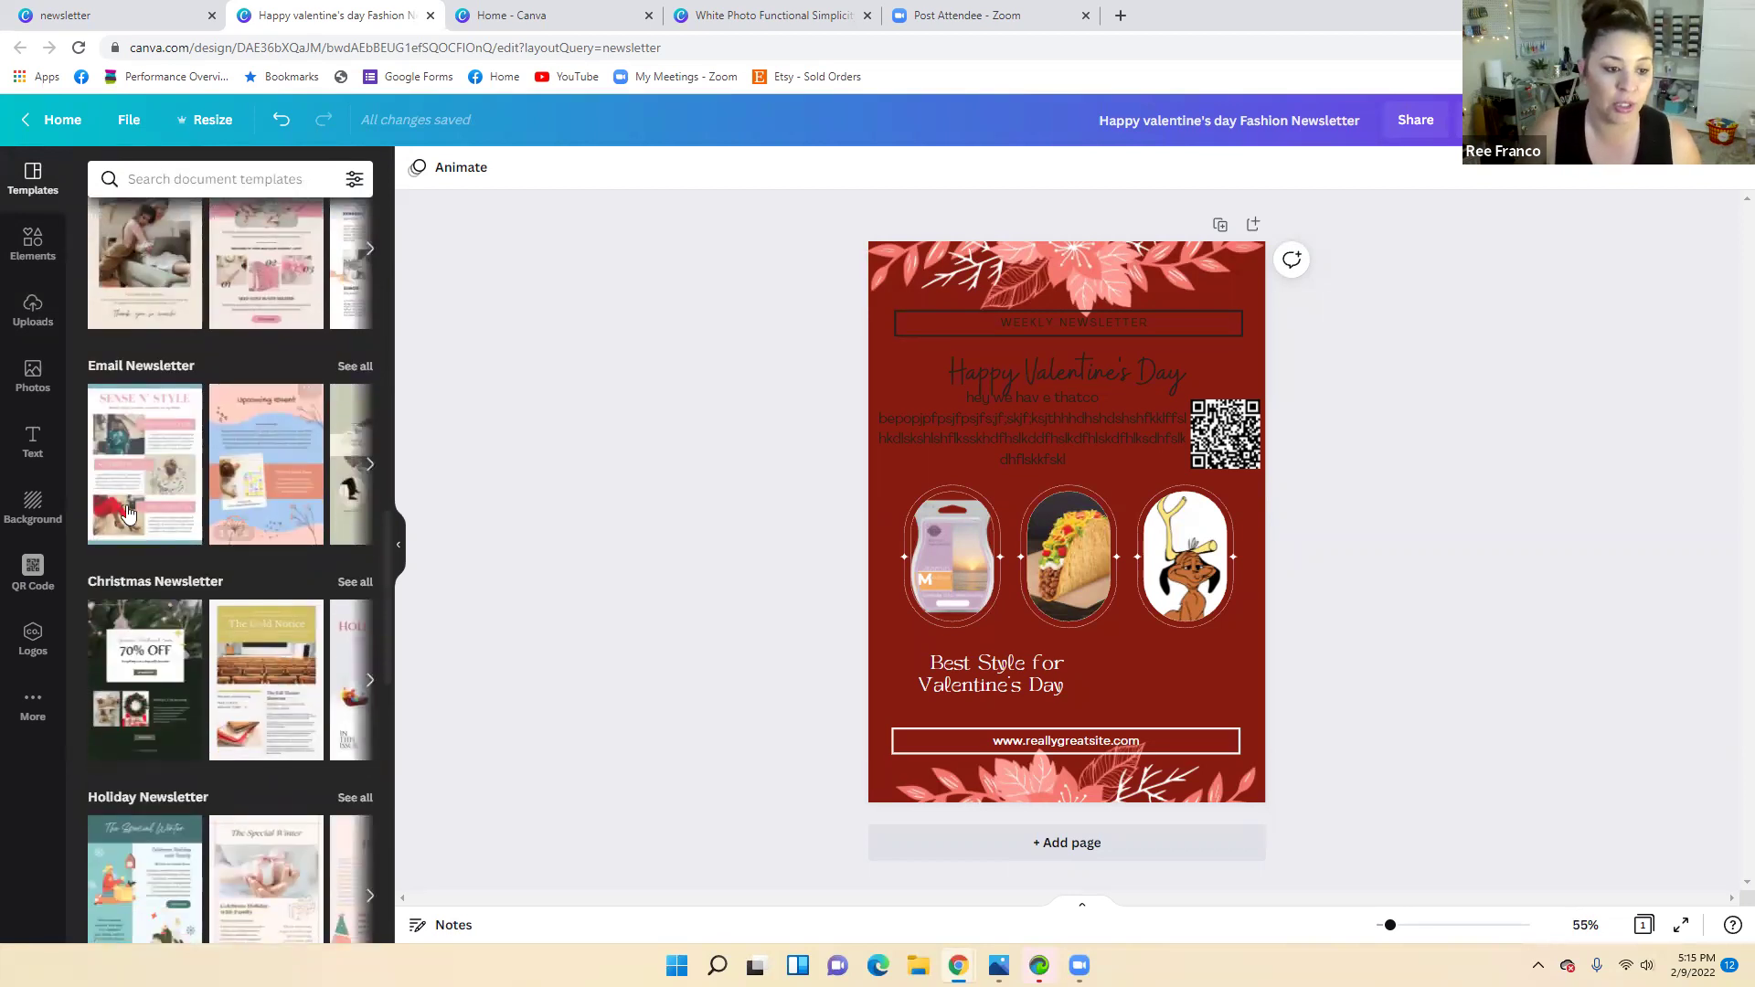
{"action": "left_click", "coordinate": [145, 493]}
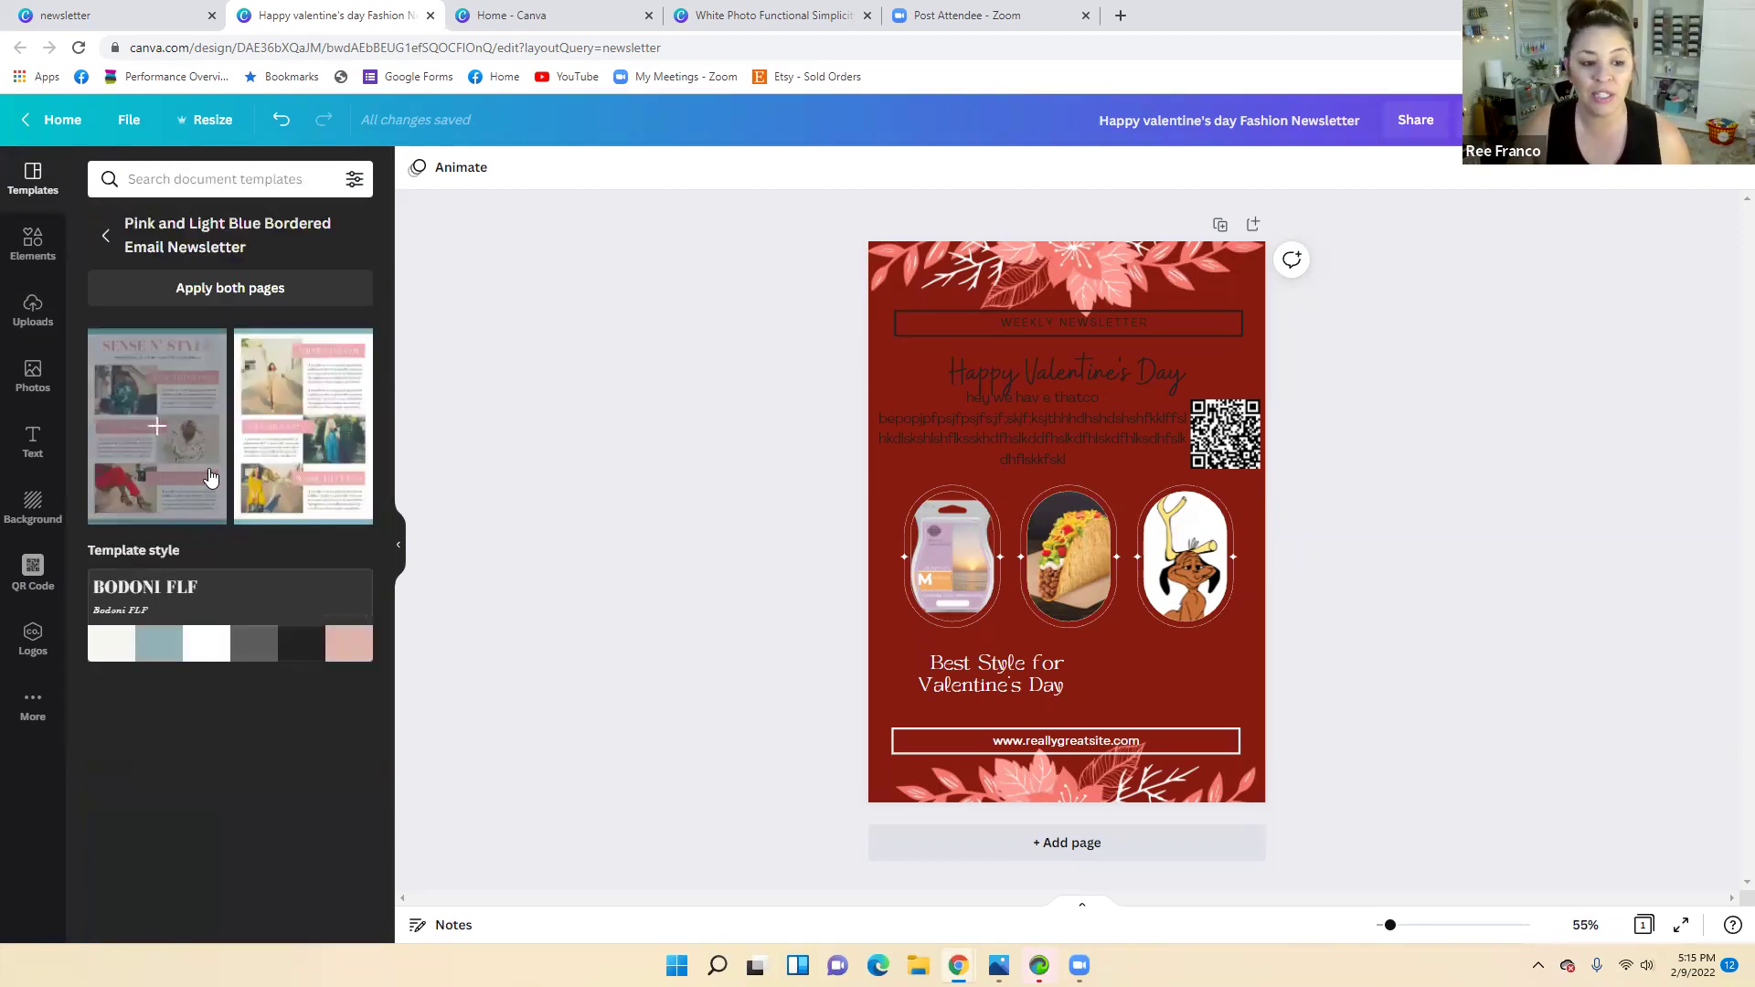
{"action": "left_click", "coordinate": [162, 459]}
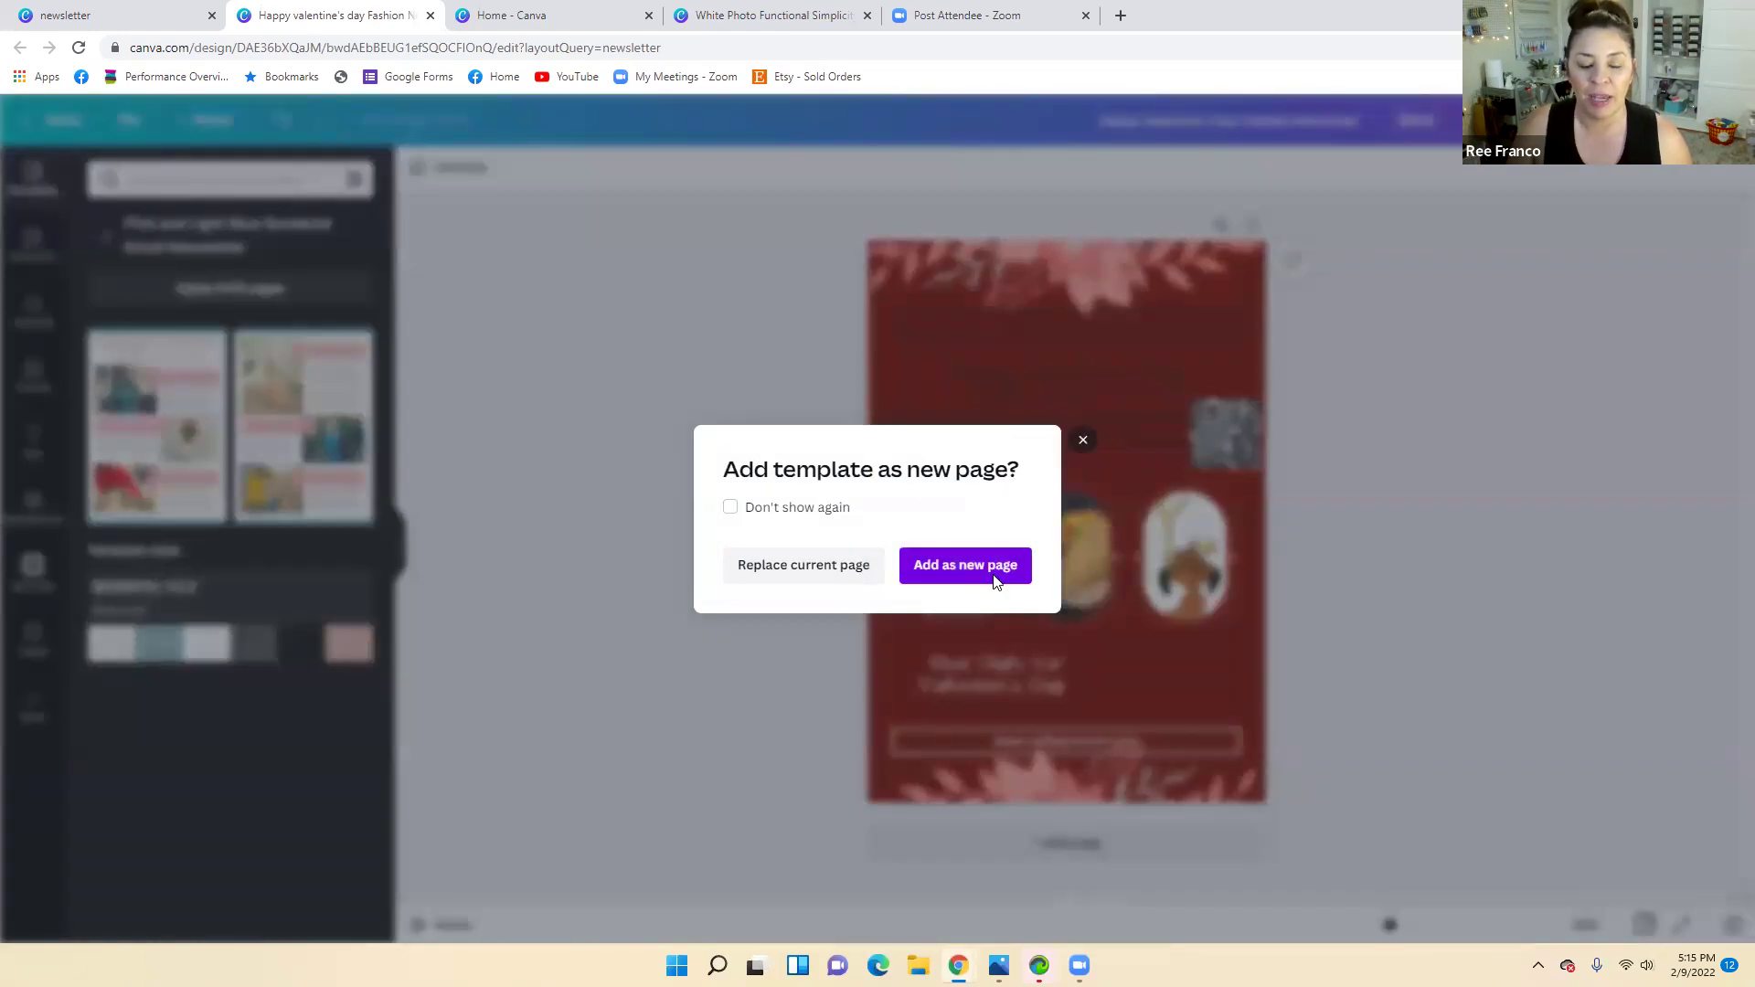
{"action": "left_click", "coordinate": [995, 582]}
{"action": "scroll", "coordinate": [1270, 402], "scroll_direction": "up", "scroll_amount": 6}
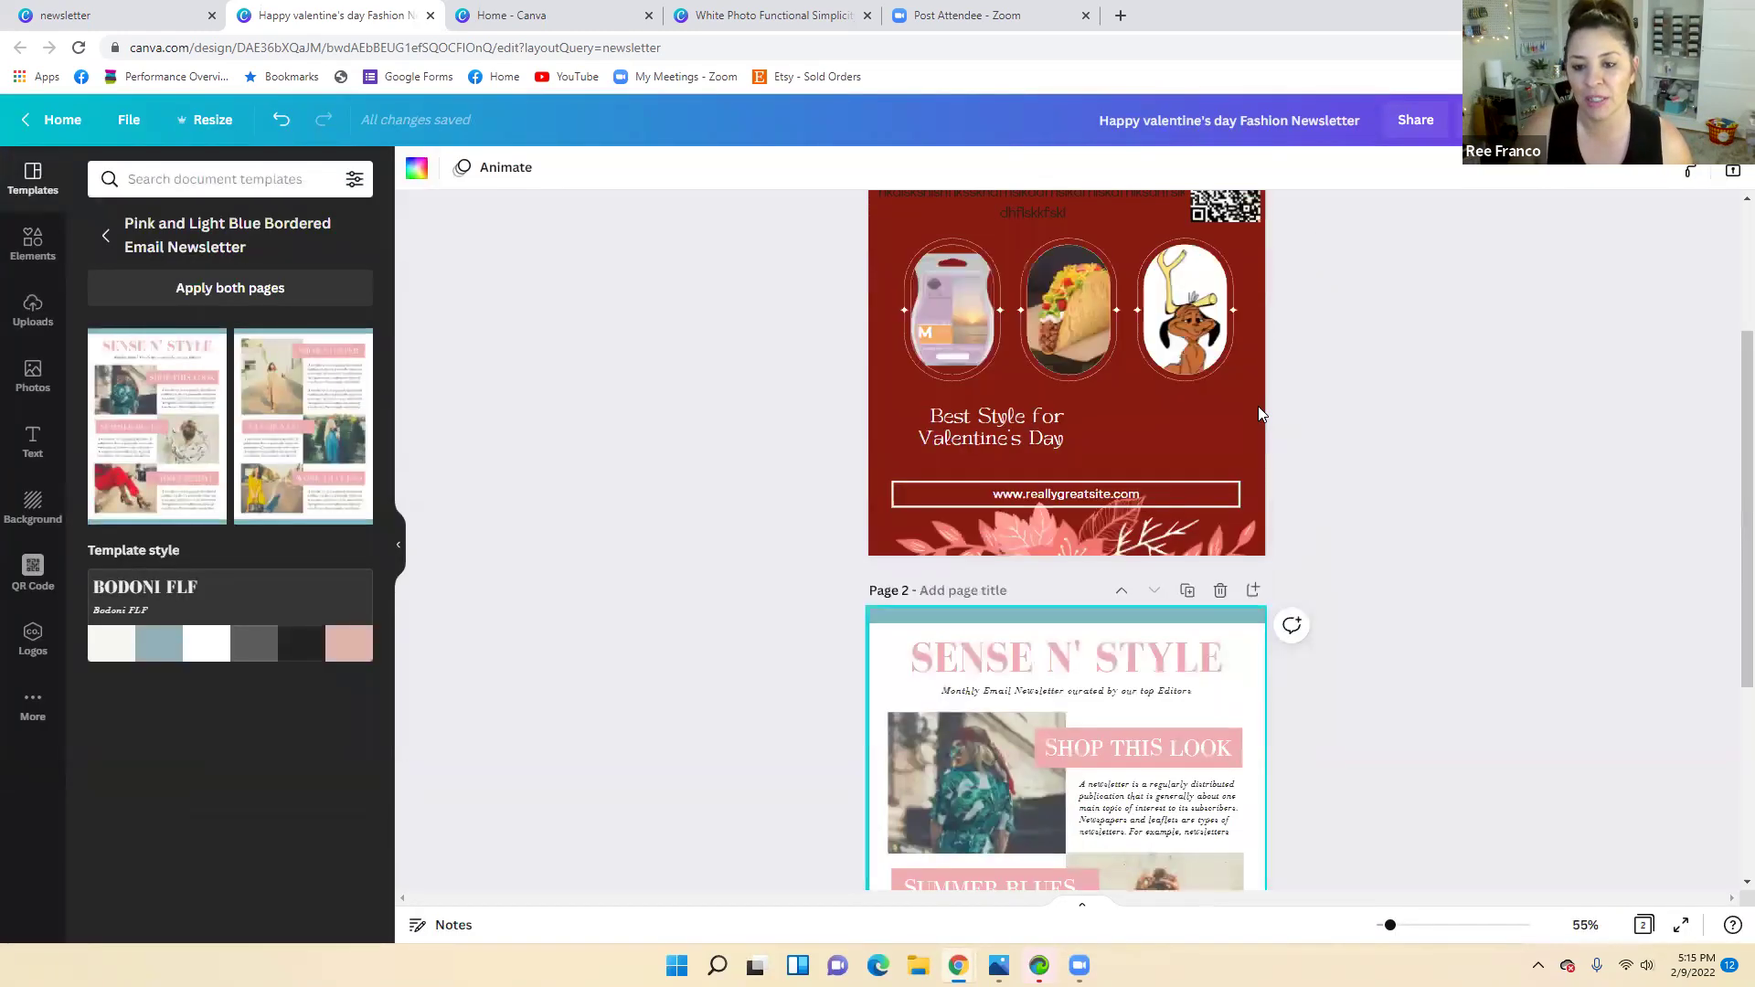
{"action": "left_click", "coordinate": [1221, 225]}
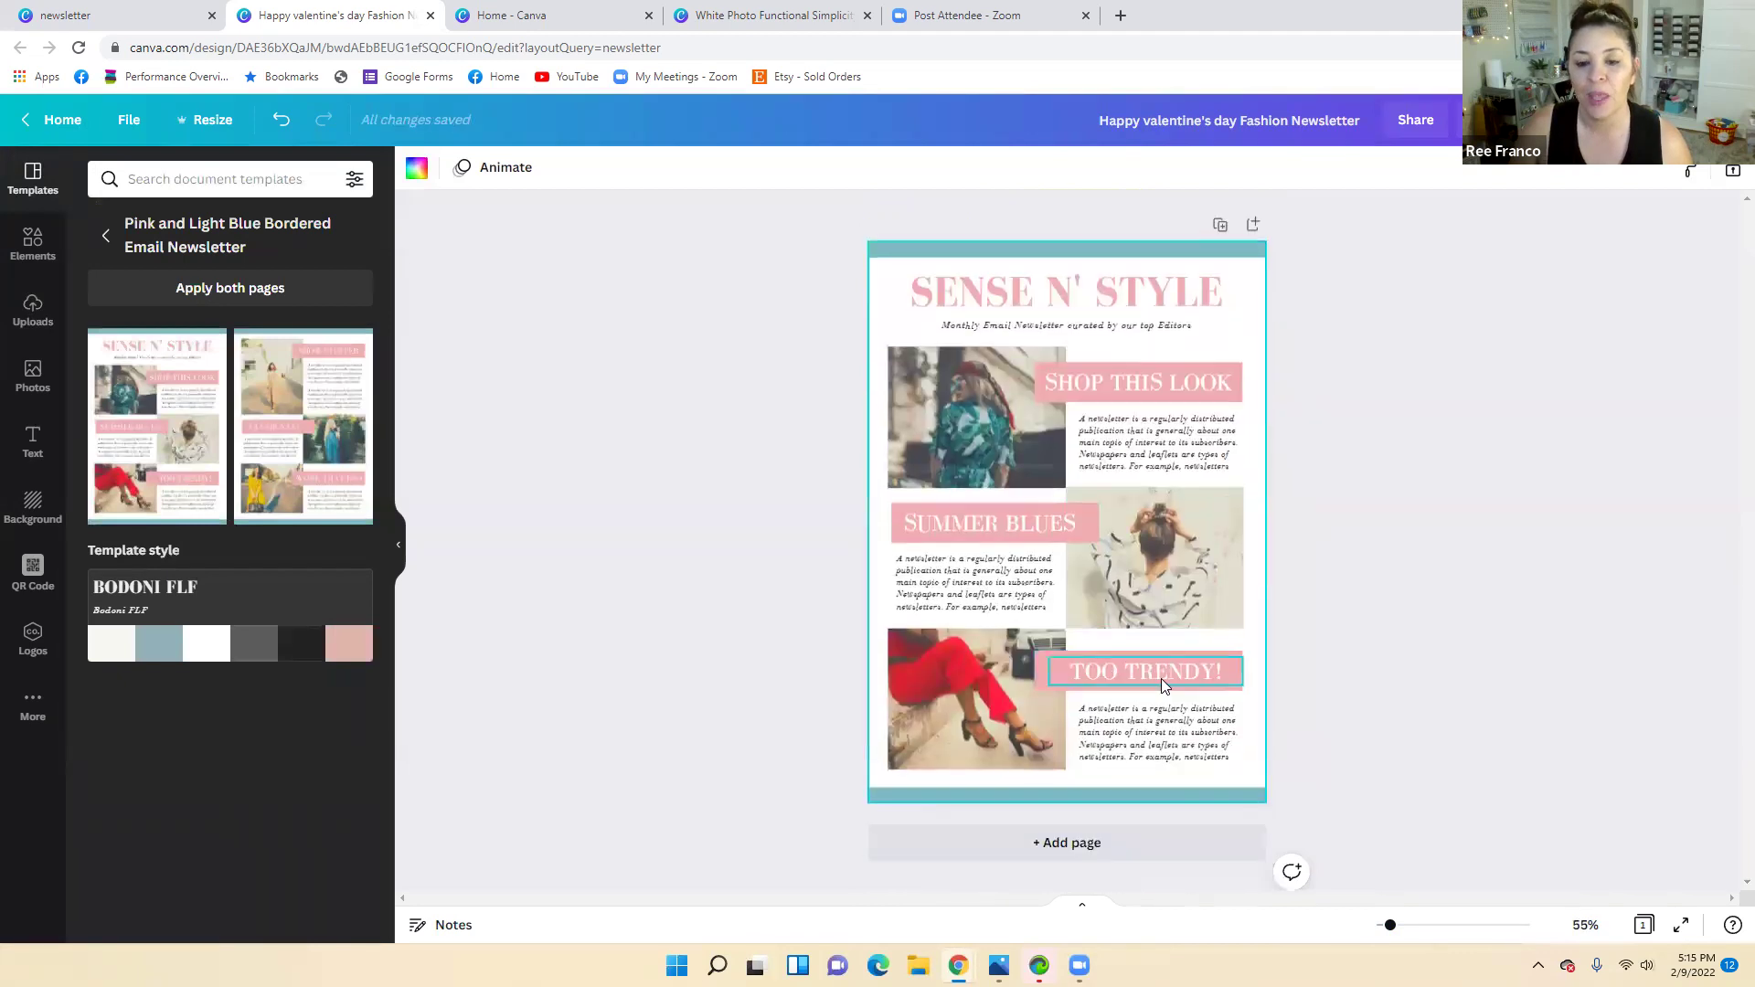
Keep the Sense n' Style layout as page 1 and add a second page using the template's Show Stopper layout
{"action": "left_click", "coordinate": [333, 437]}
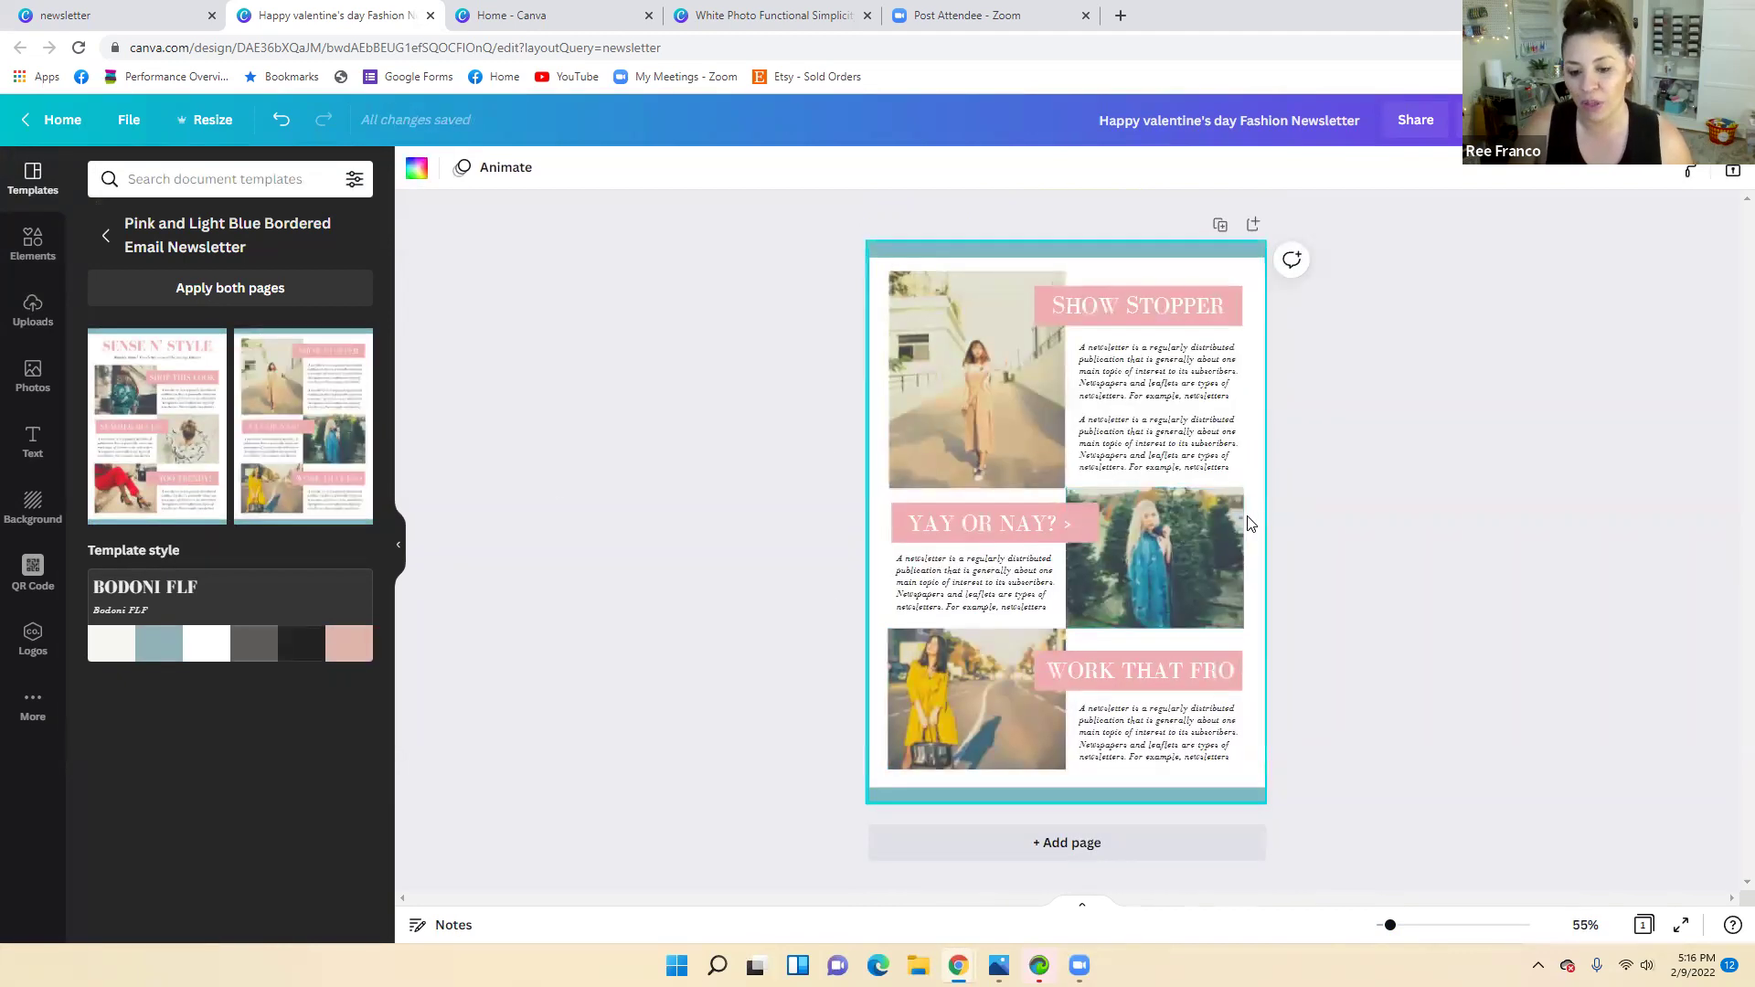
{"action": "left_click", "coordinate": [180, 433]}
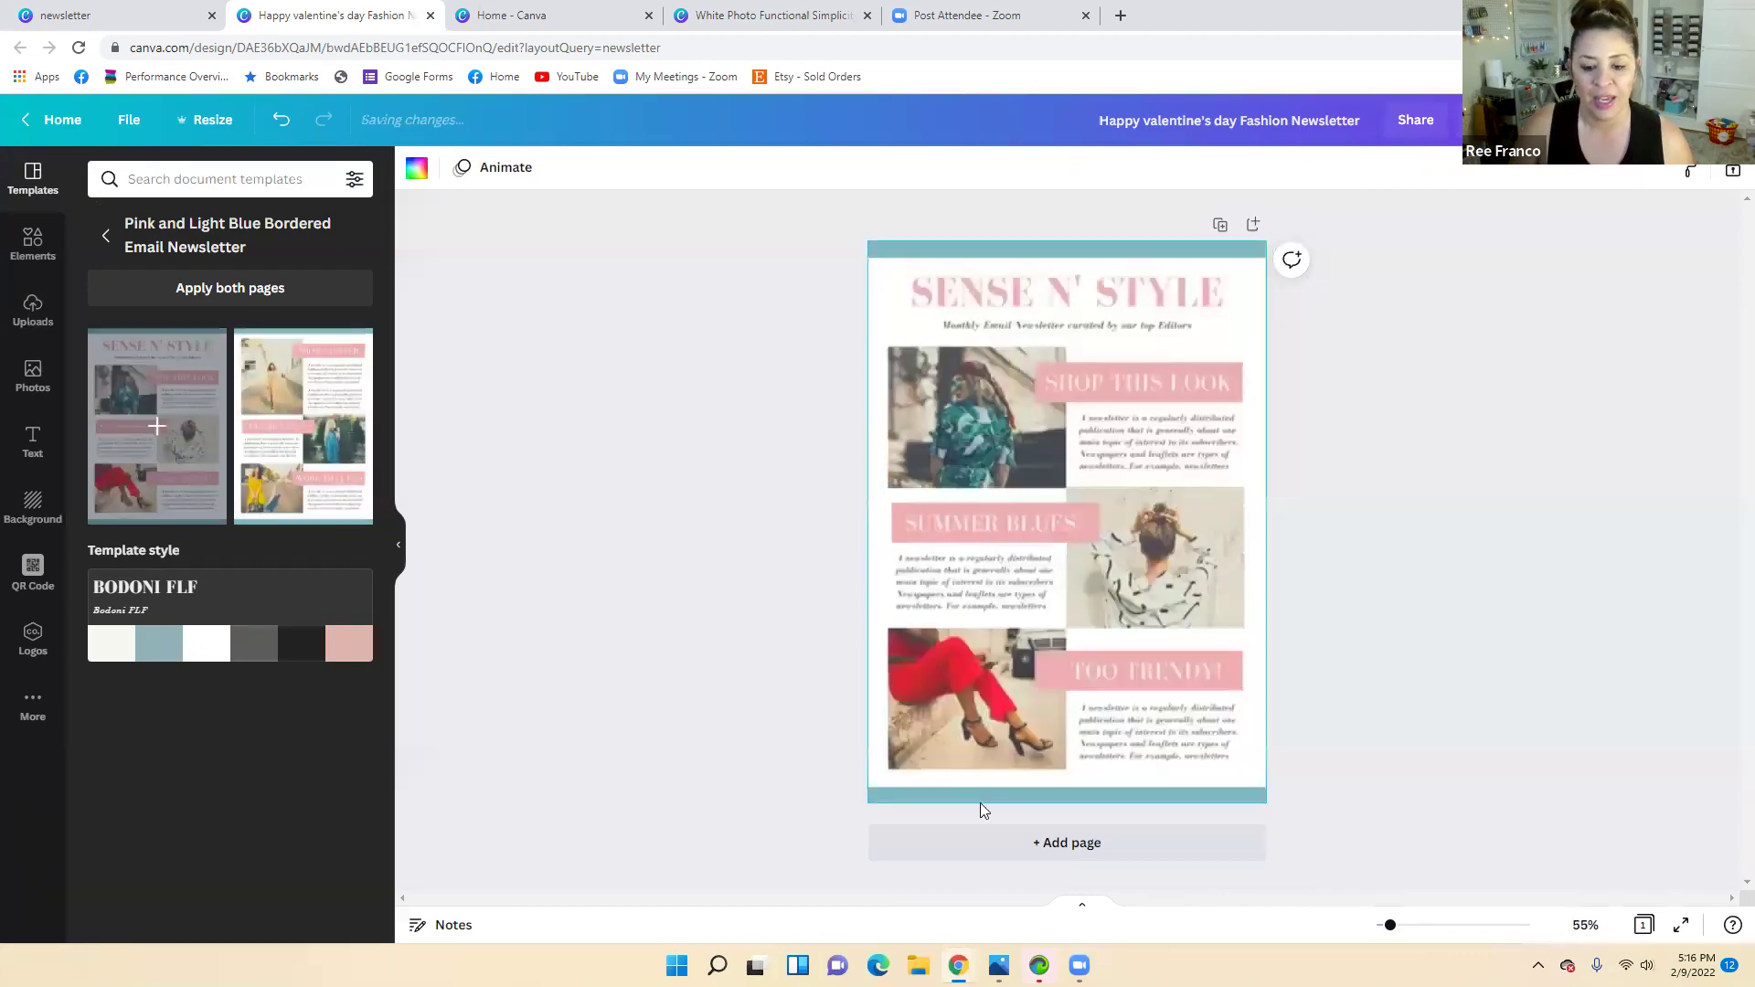
{"action": "left_click", "coordinate": [1243, 845]}
{"action": "left_click", "coordinate": [303, 426]}
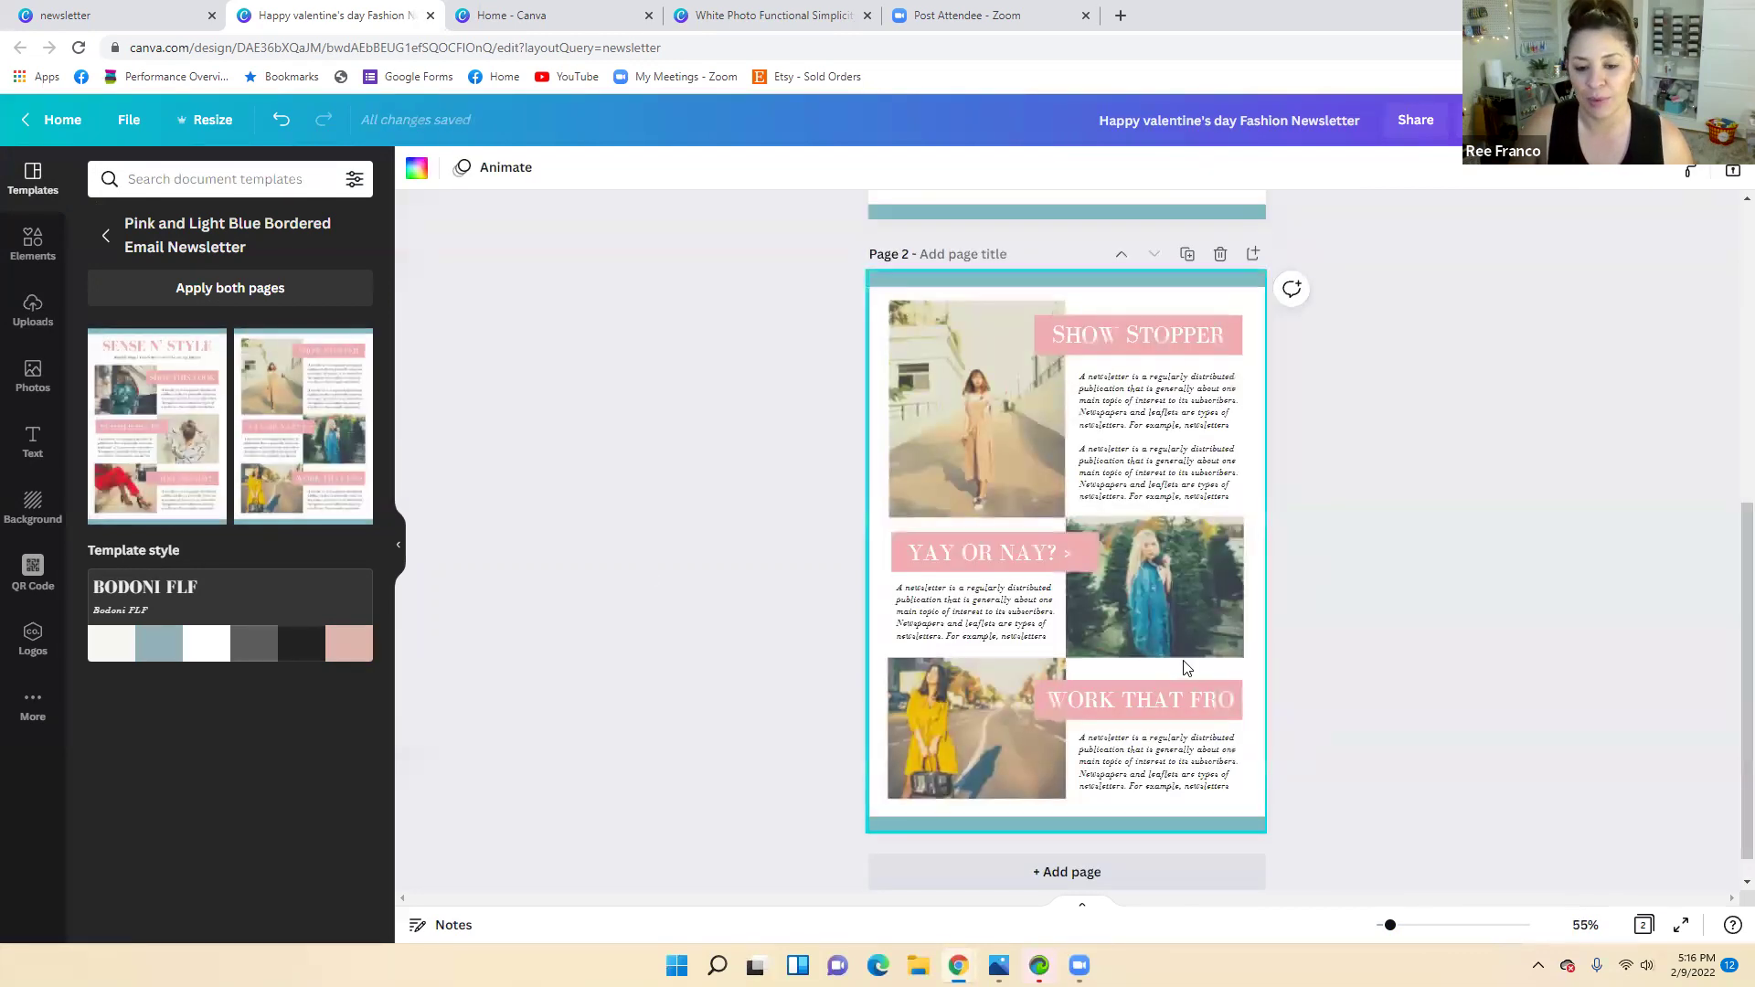
{"action": "scroll", "coordinate": [1188, 669], "scroll_direction": "up", "scroll_amount": 6}
{"action": "scroll", "coordinate": [1188, 669], "scroll_direction": "down", "scroll_amount": 1}
{"action": "scroll", "coordinate": [1188, 669], "scroll_direction": "down", "scroll_amount": 1}
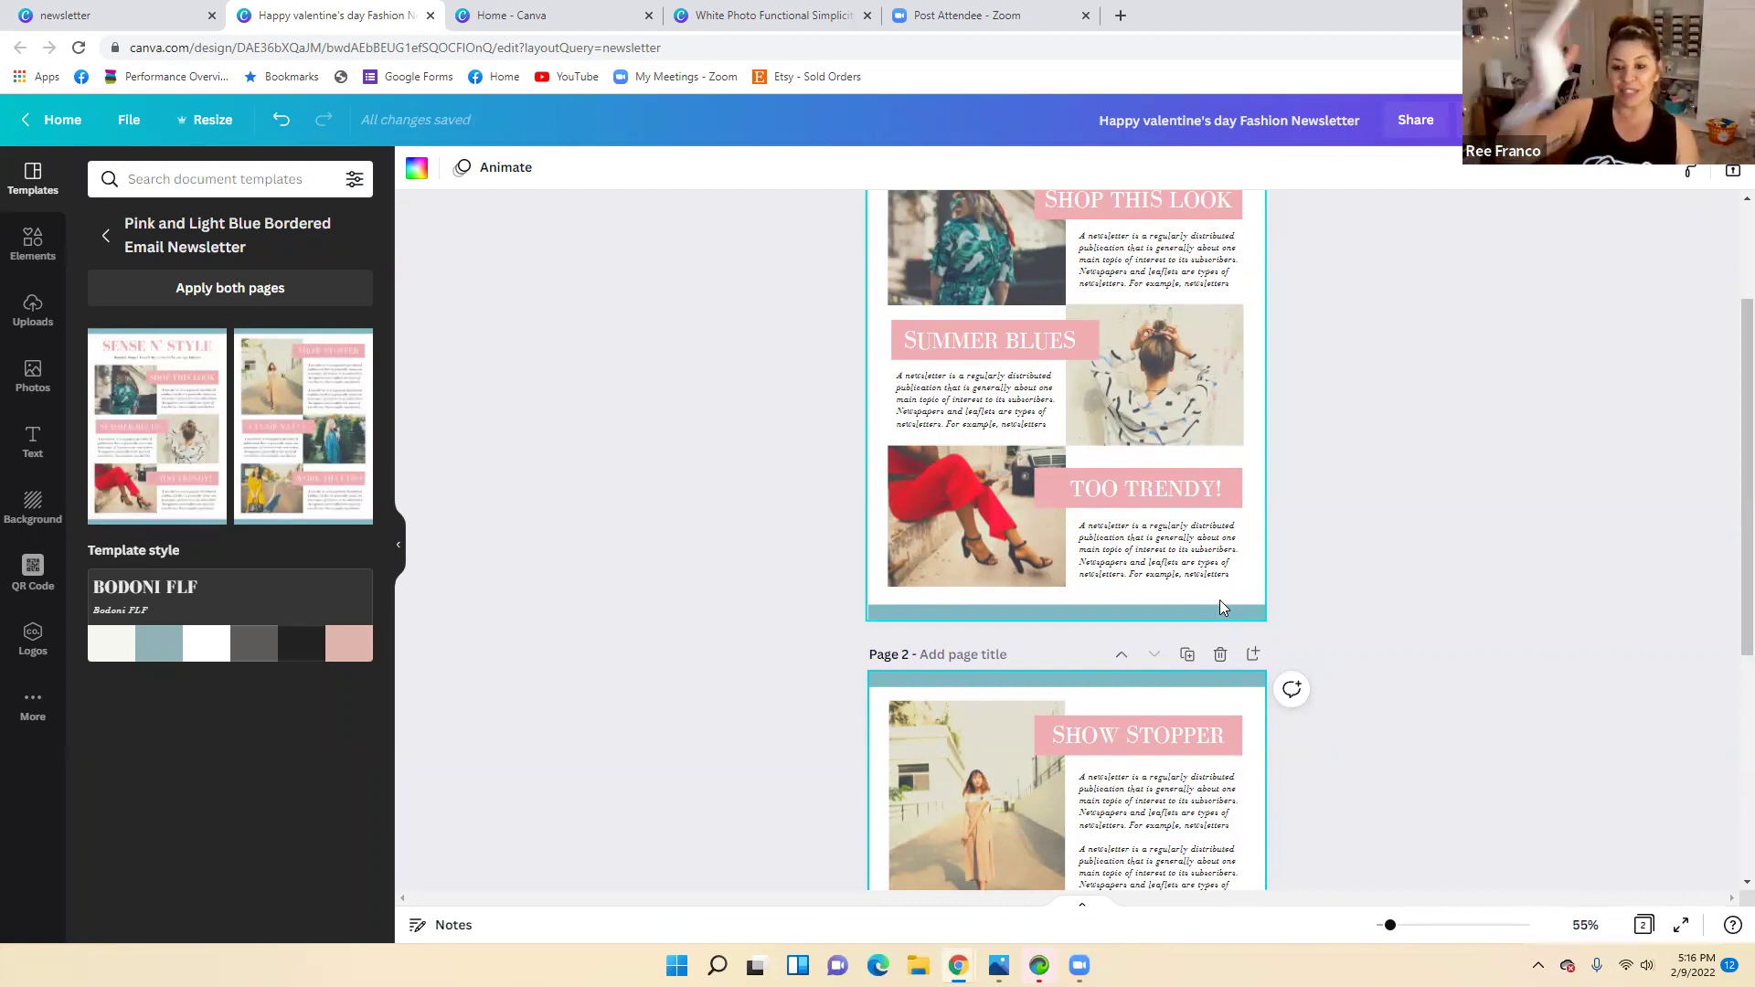
Delete the three sample photos from page 1, leaving empty image frames
{"action": "scroll", "coordinate": [1094, 505], "scroll_direction": "up", "scroll_amount": 2}
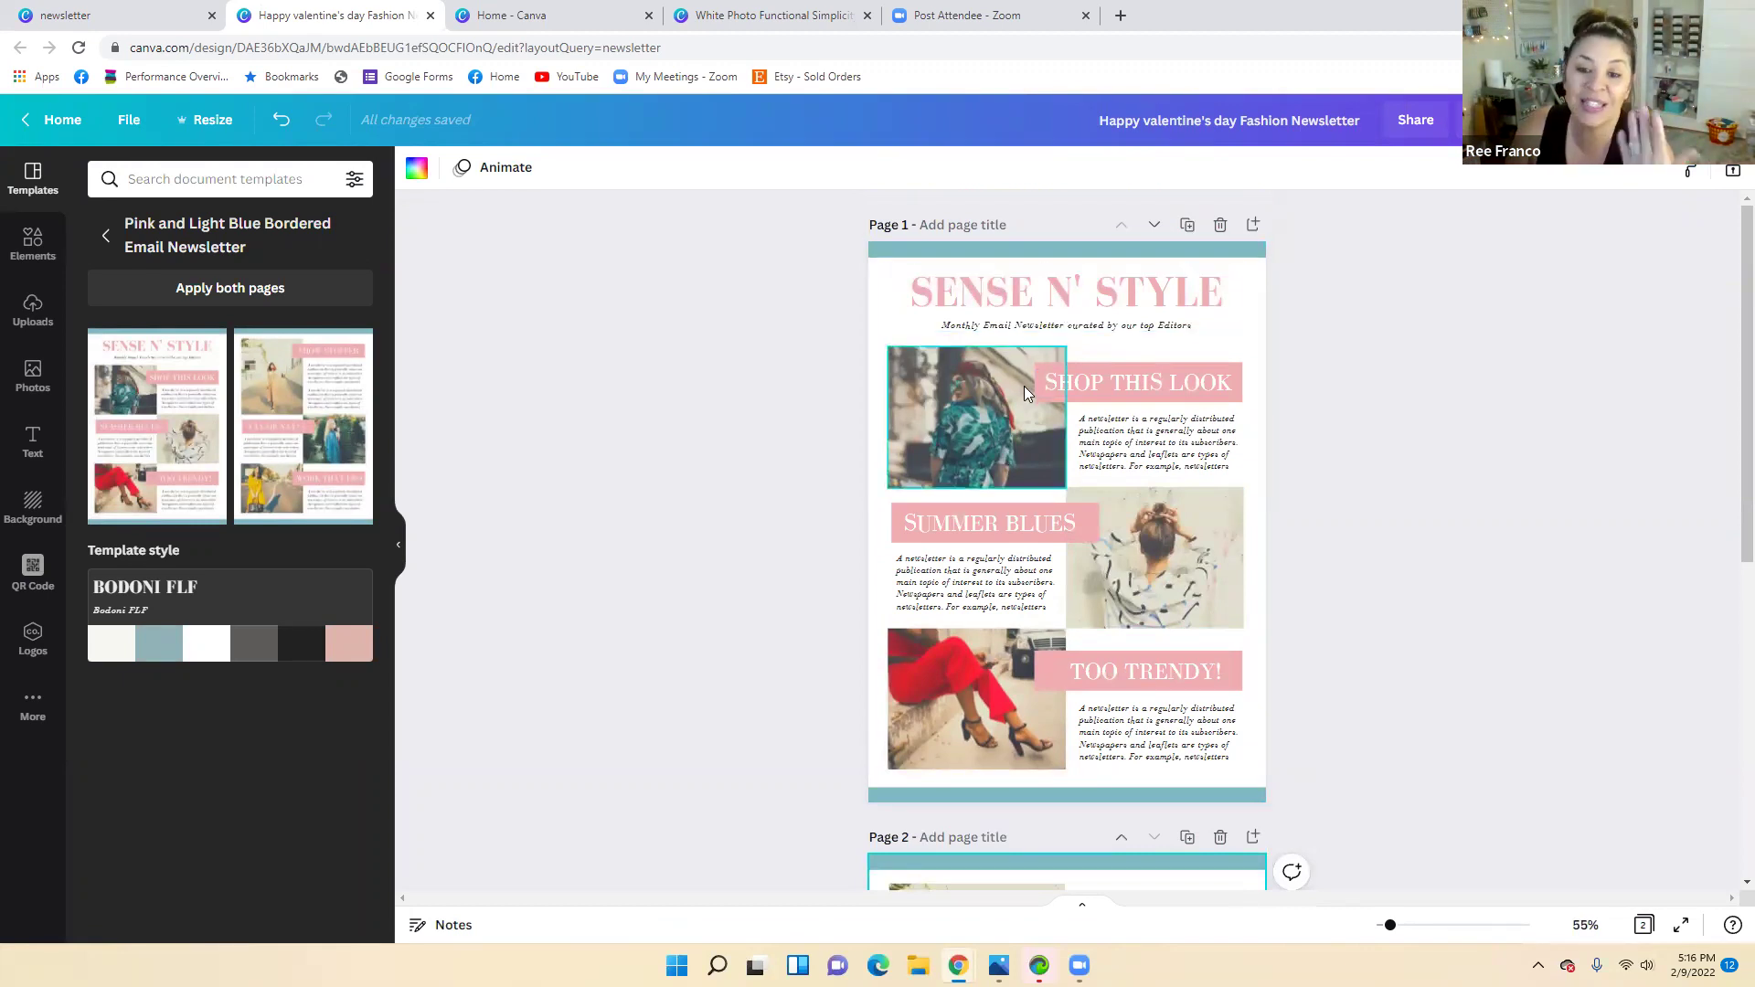
{"action": "left_click", "coordinate": [1047, 421]}
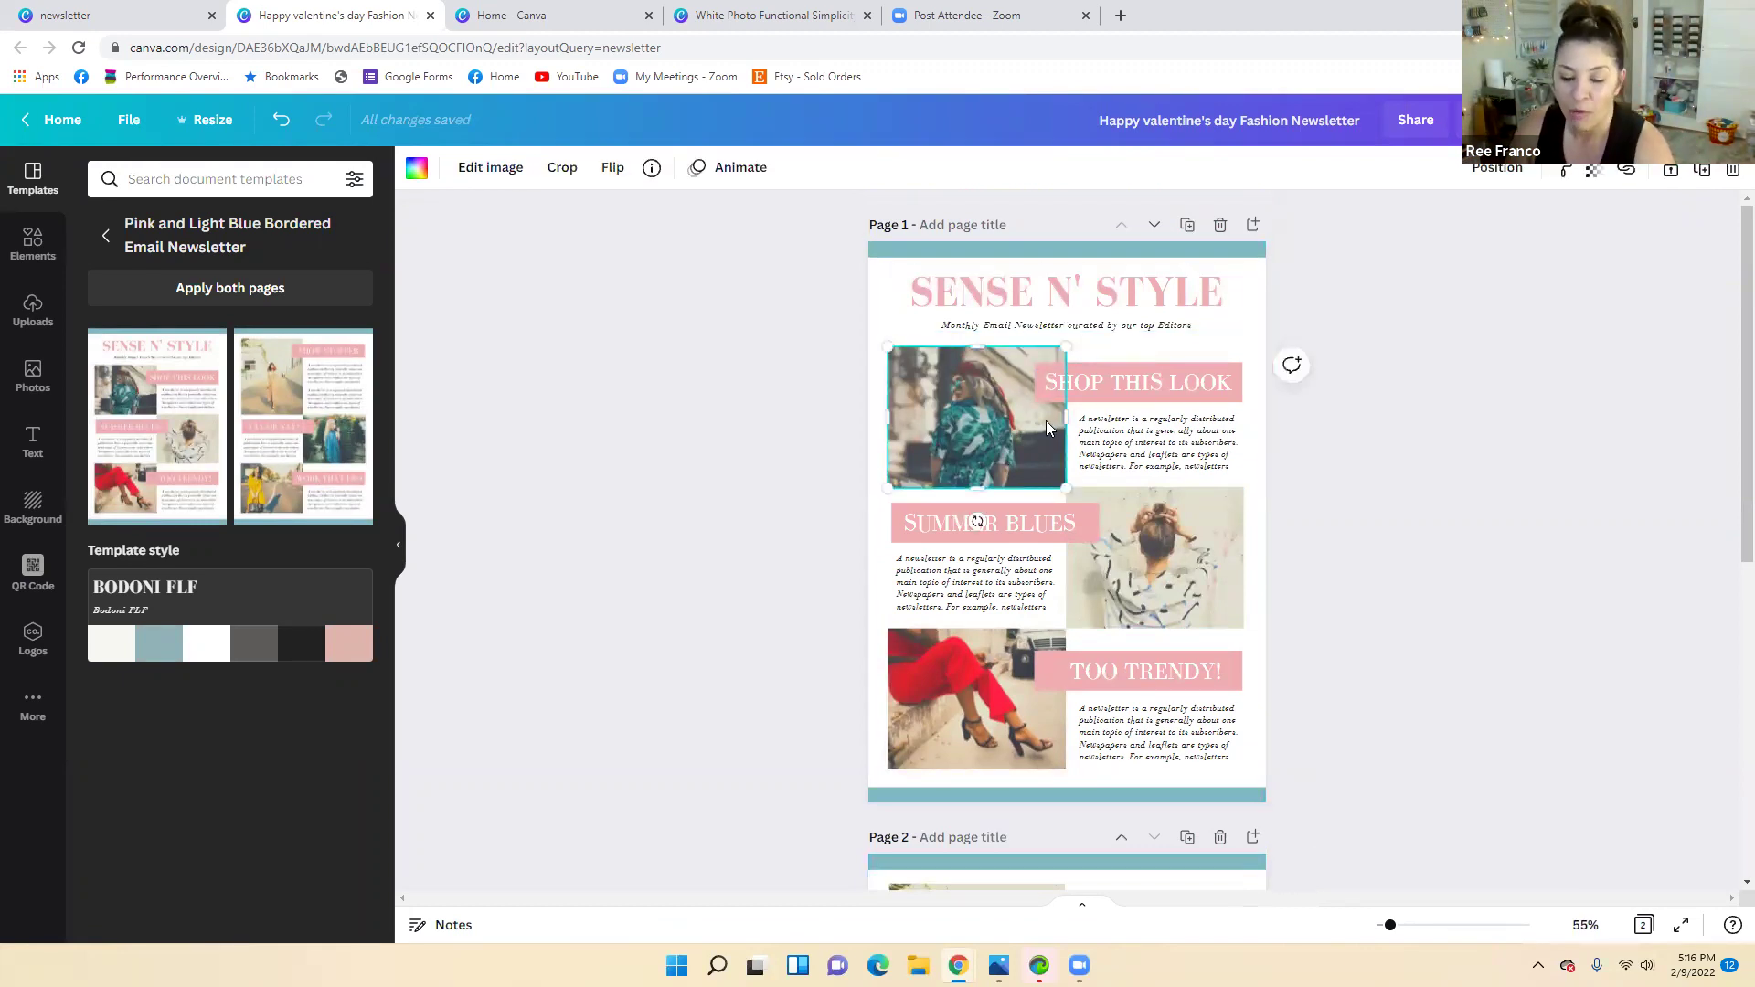
{"action": "key", "text": "Delete"}
{"action": "left_click", "coordinate": [1161, 559]}
{"action": "key", "text": "Delete"}
{"action": "left_click", "coordinate": [994, 670]}
{"action": "key", "text": "Delete"}
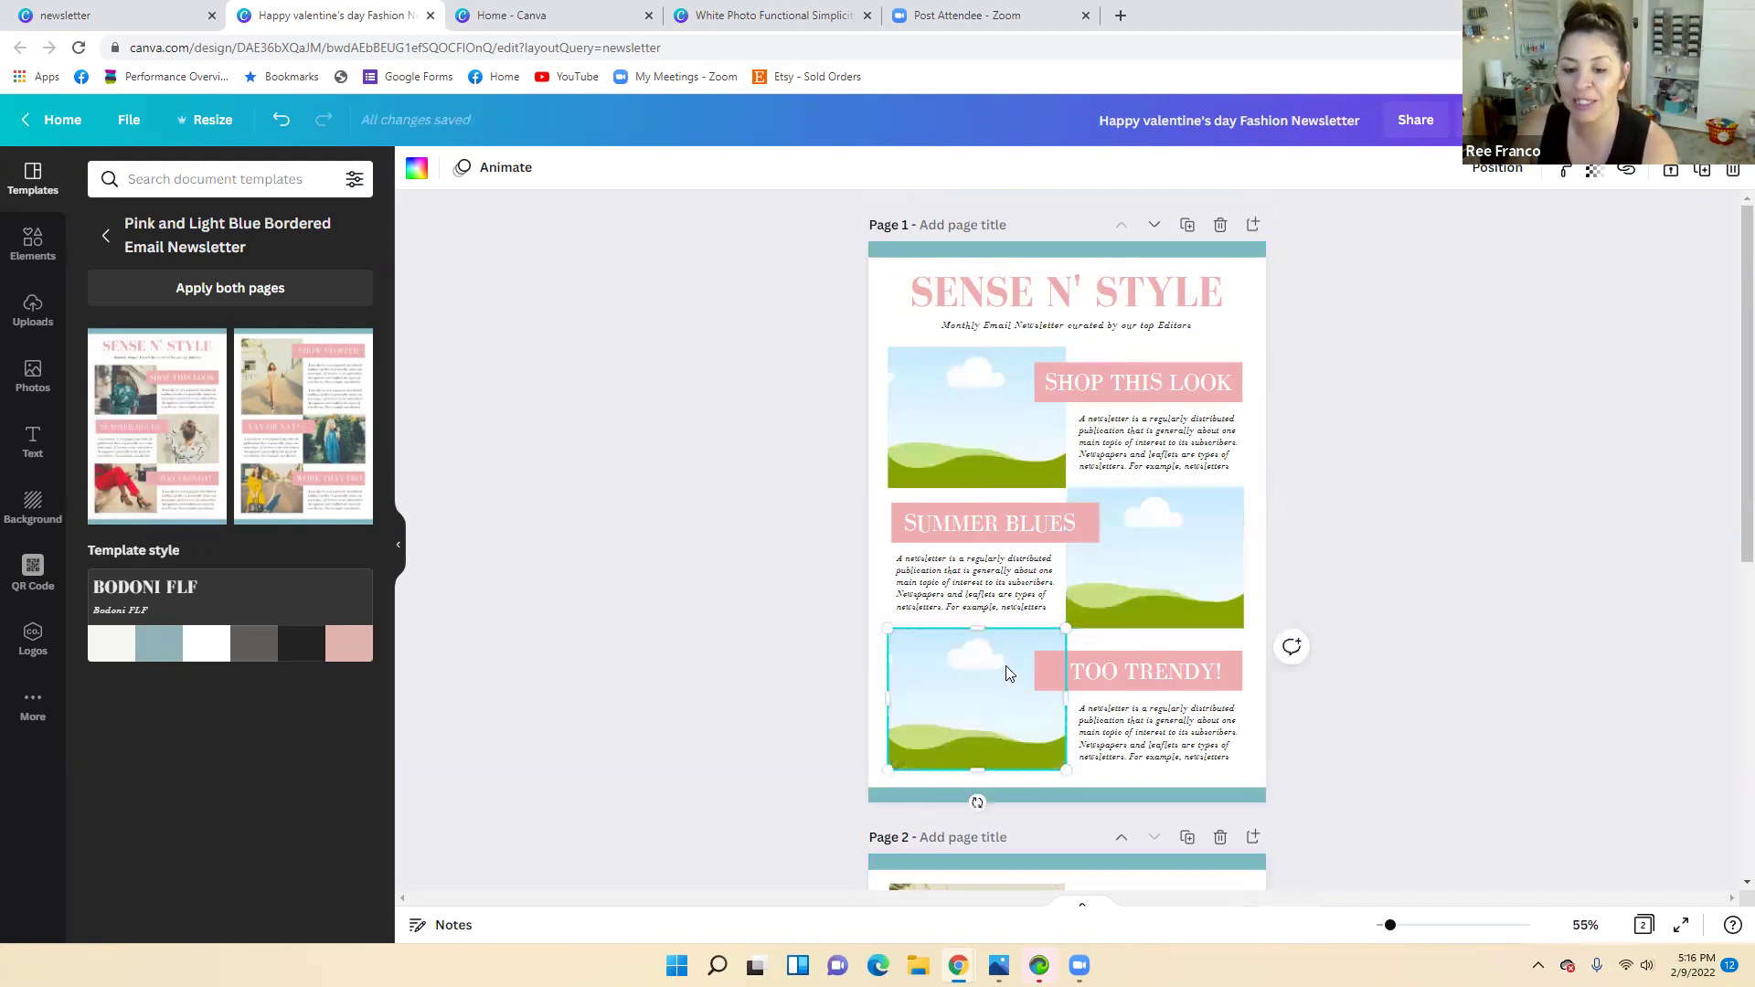
Delete the three sample photos from page 2, leaving empty image frames
{"action": "scroll", "coordinate": [1005, 665], "scroll_direction": "down", "scroll_amount": 2}
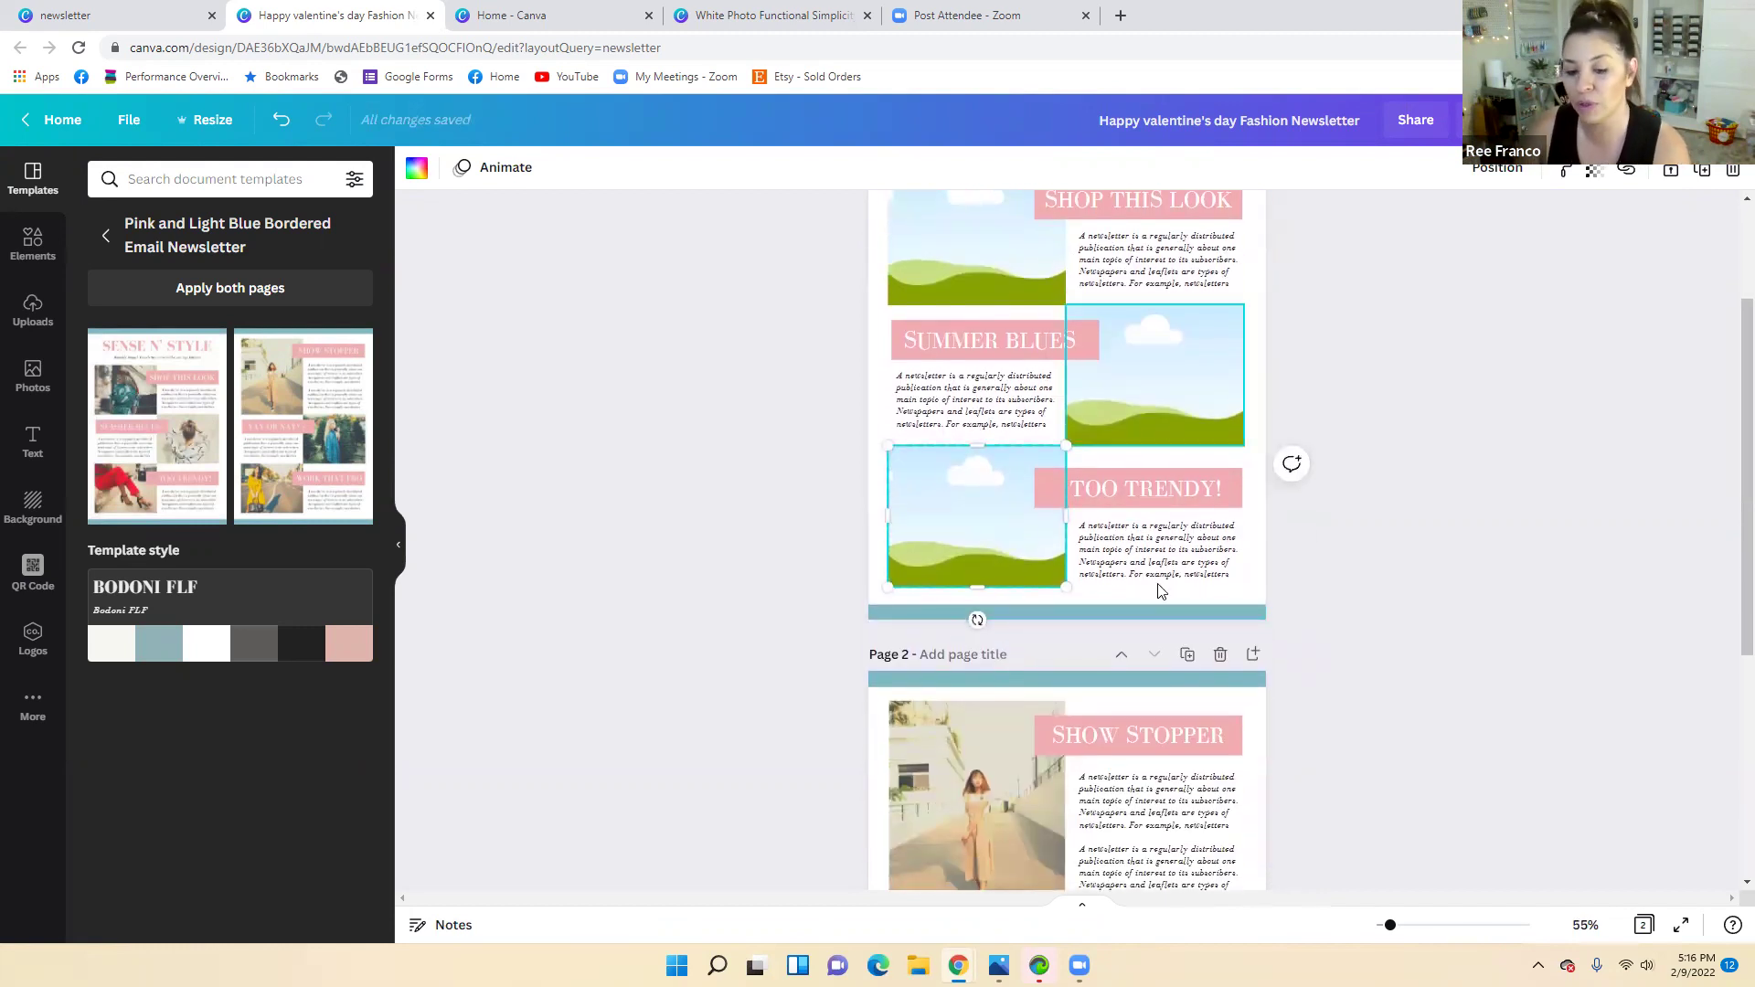
{"action": "scroll", "coordinate": [1190, 573], "scroll_direction": "down", "scroll_amount": 1}
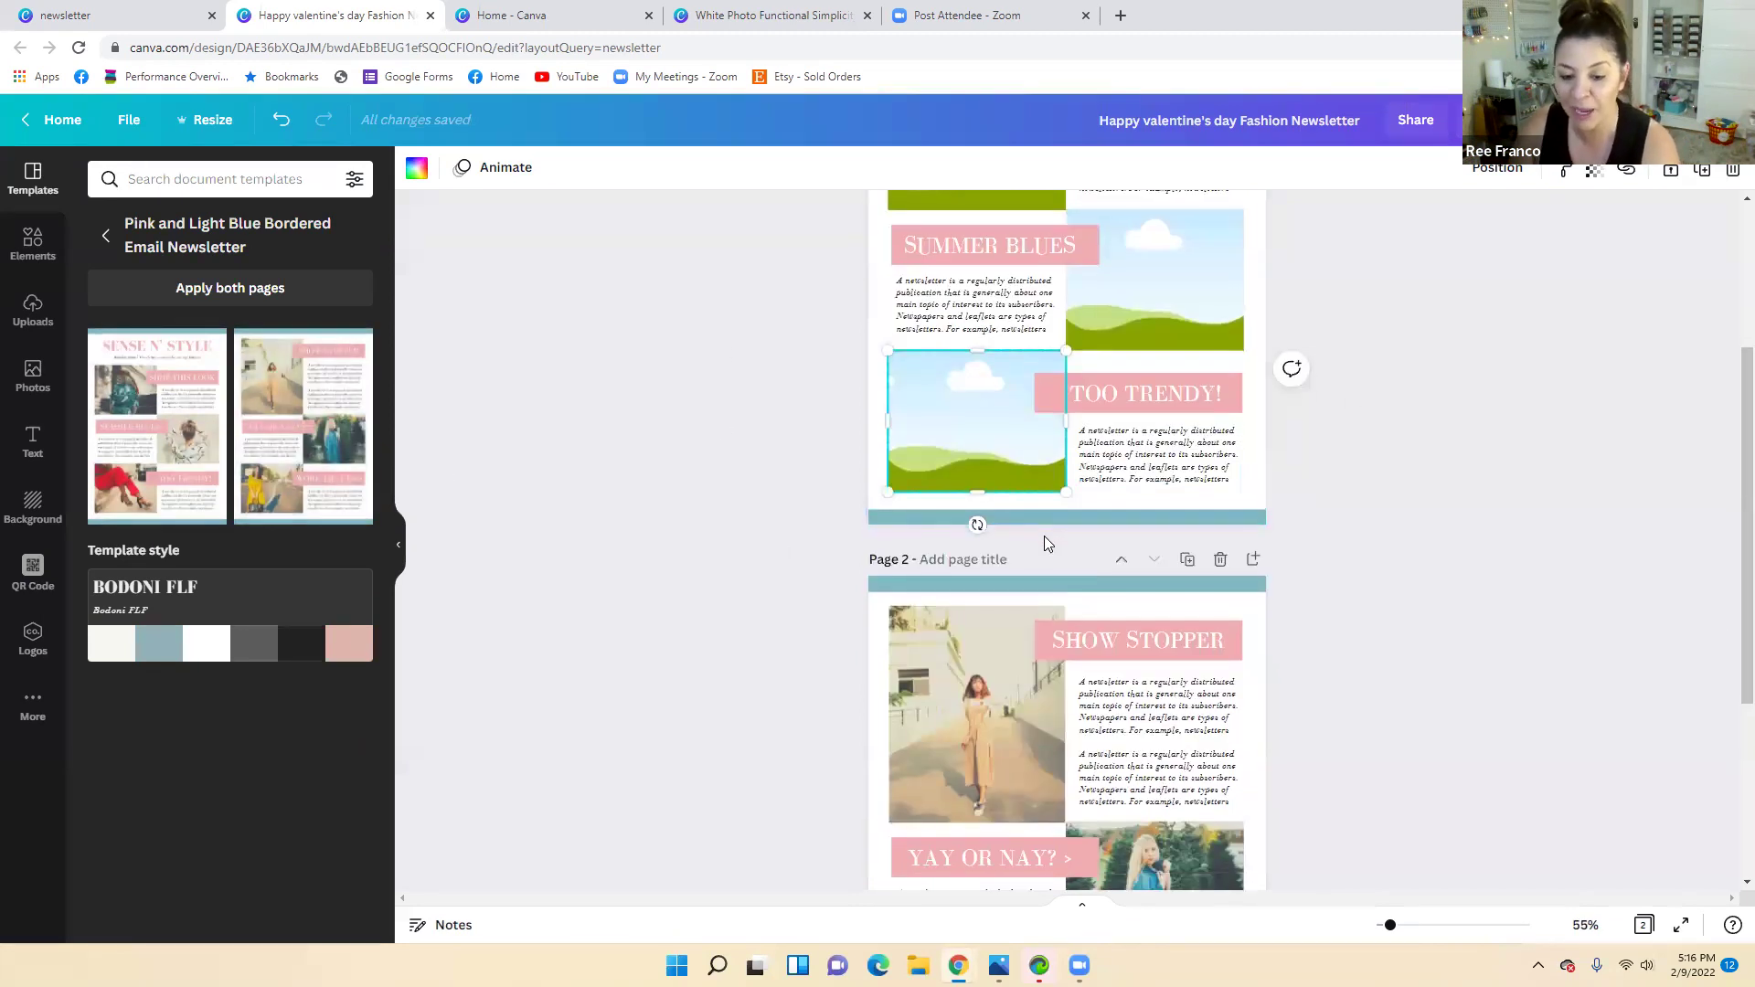
{"action": "scroll", "coordinate": [1037, 630], "scroll_direction": "down", "scroll_amount": 1}
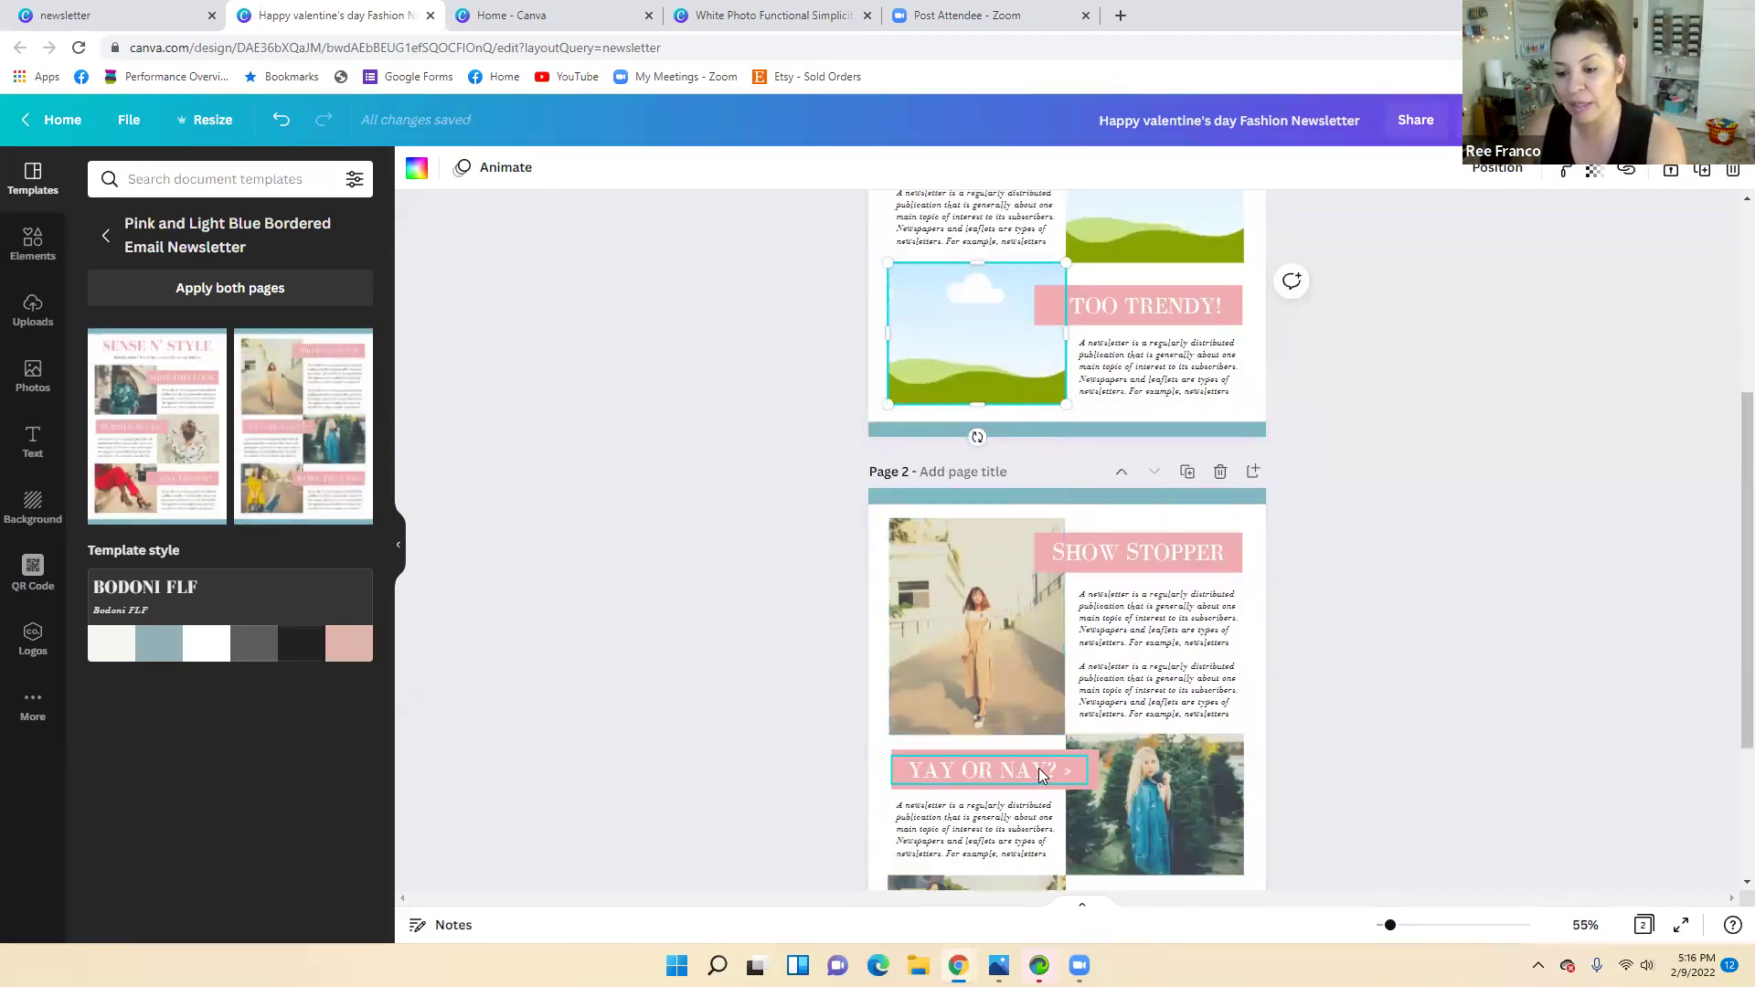
{"action": "left_click", "coordinate": [966, 680]}
{"action": "key", "text": "Delete"}
{"action": "left_click", "coordinate": [1188, 803]}
{"action": "key", "text": "Delete"}
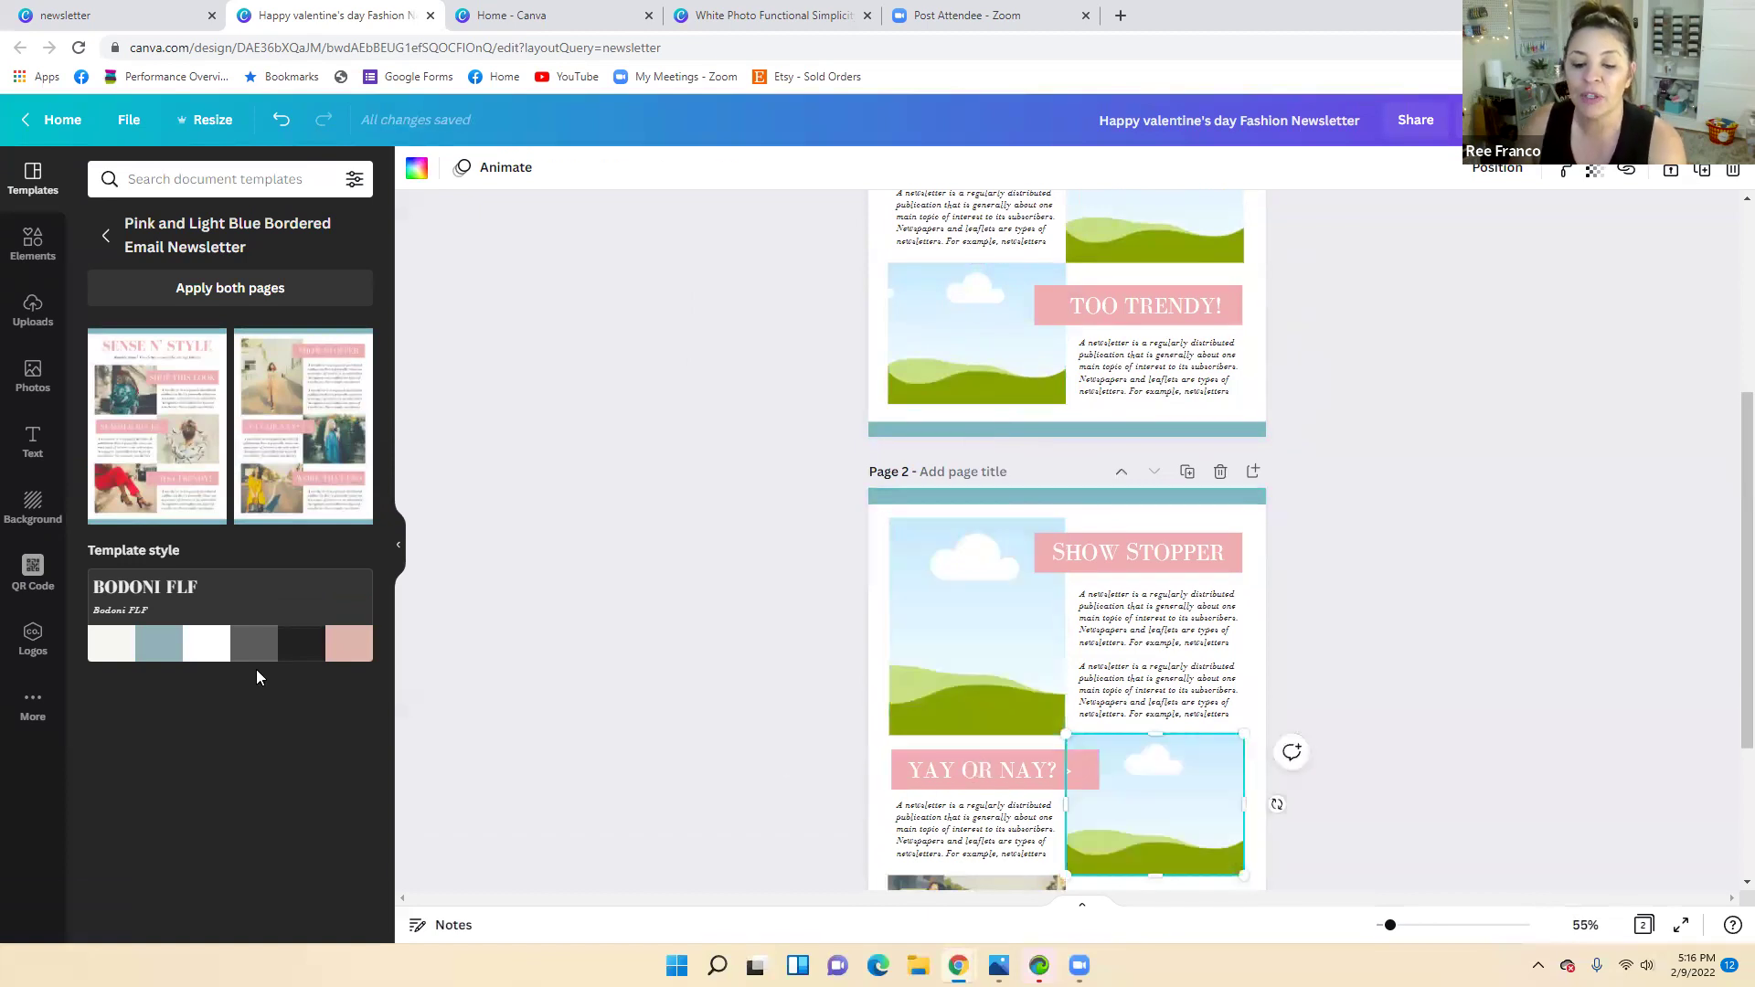
{"action": "scroll", "coordinate": [1012, 768], "scroll_direction": "down", "scroll_amount": 2}
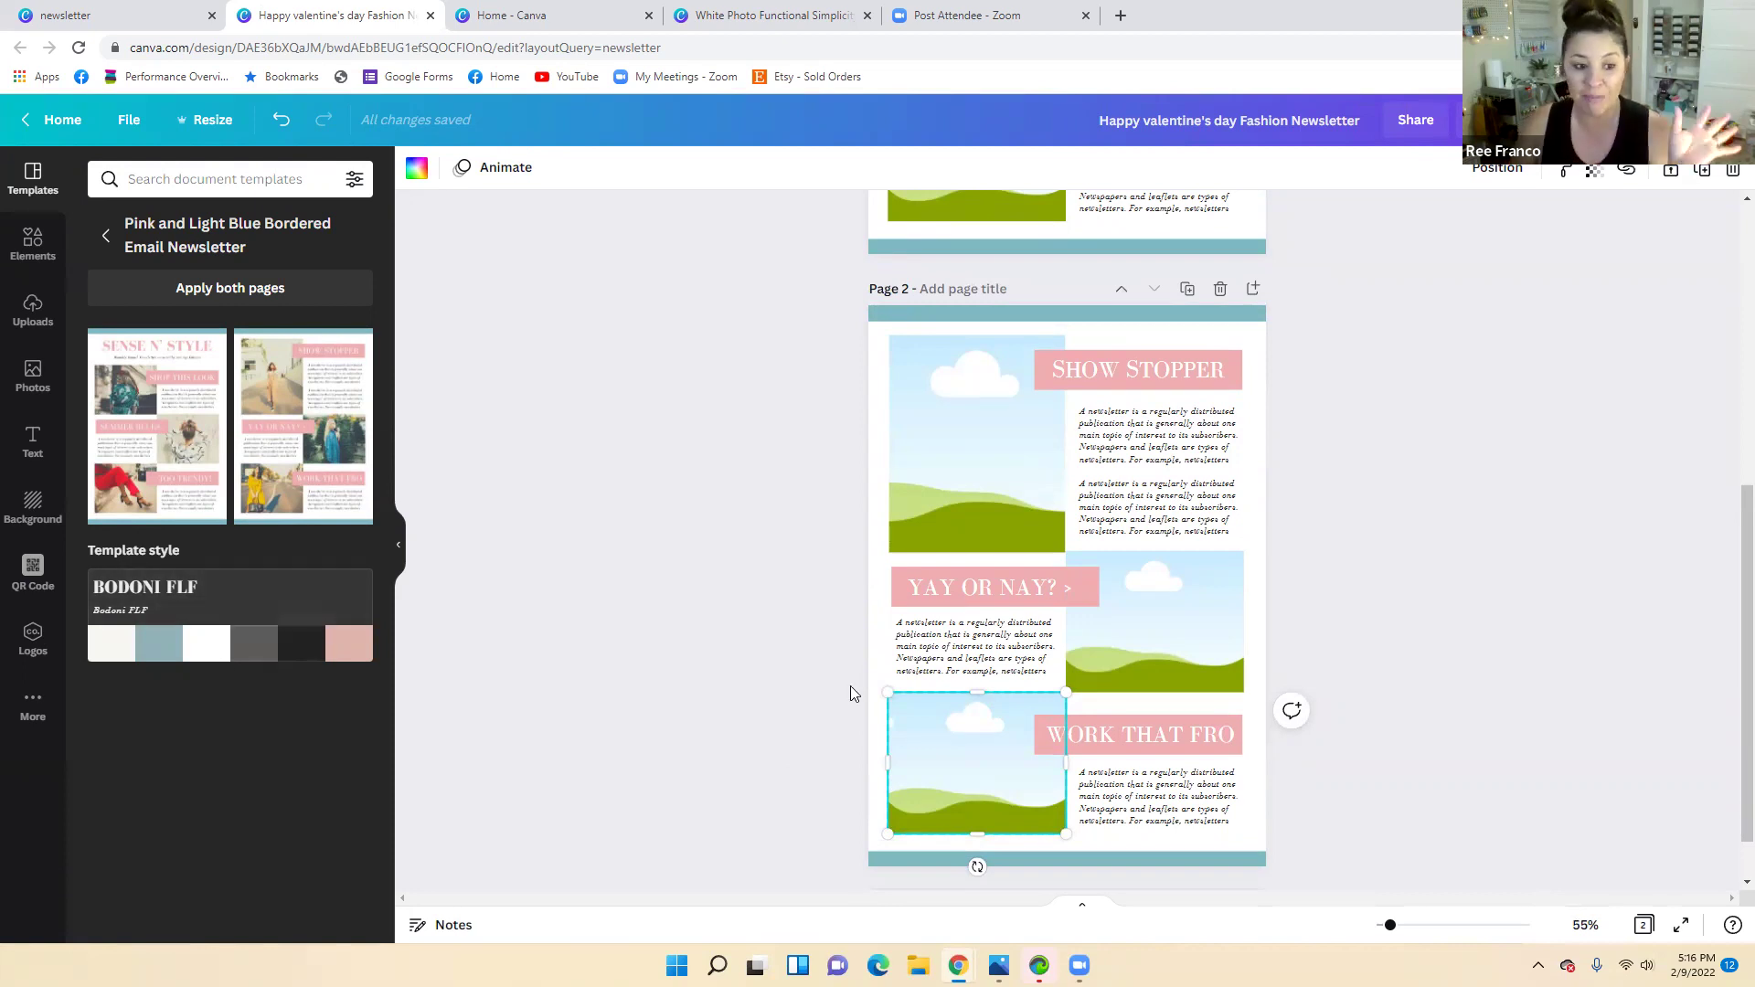
Recolour page 1's teal border bands with the purple from the Mellow Barnyard palette
{"action": "scroll", "coordinate": [908, 631], "scroll_direction": "up", "scroll_amount": 3}
{"action": "scroll", "coordinate": [910, 637], "scroll_direction": "up", "scroll_amount": 4}
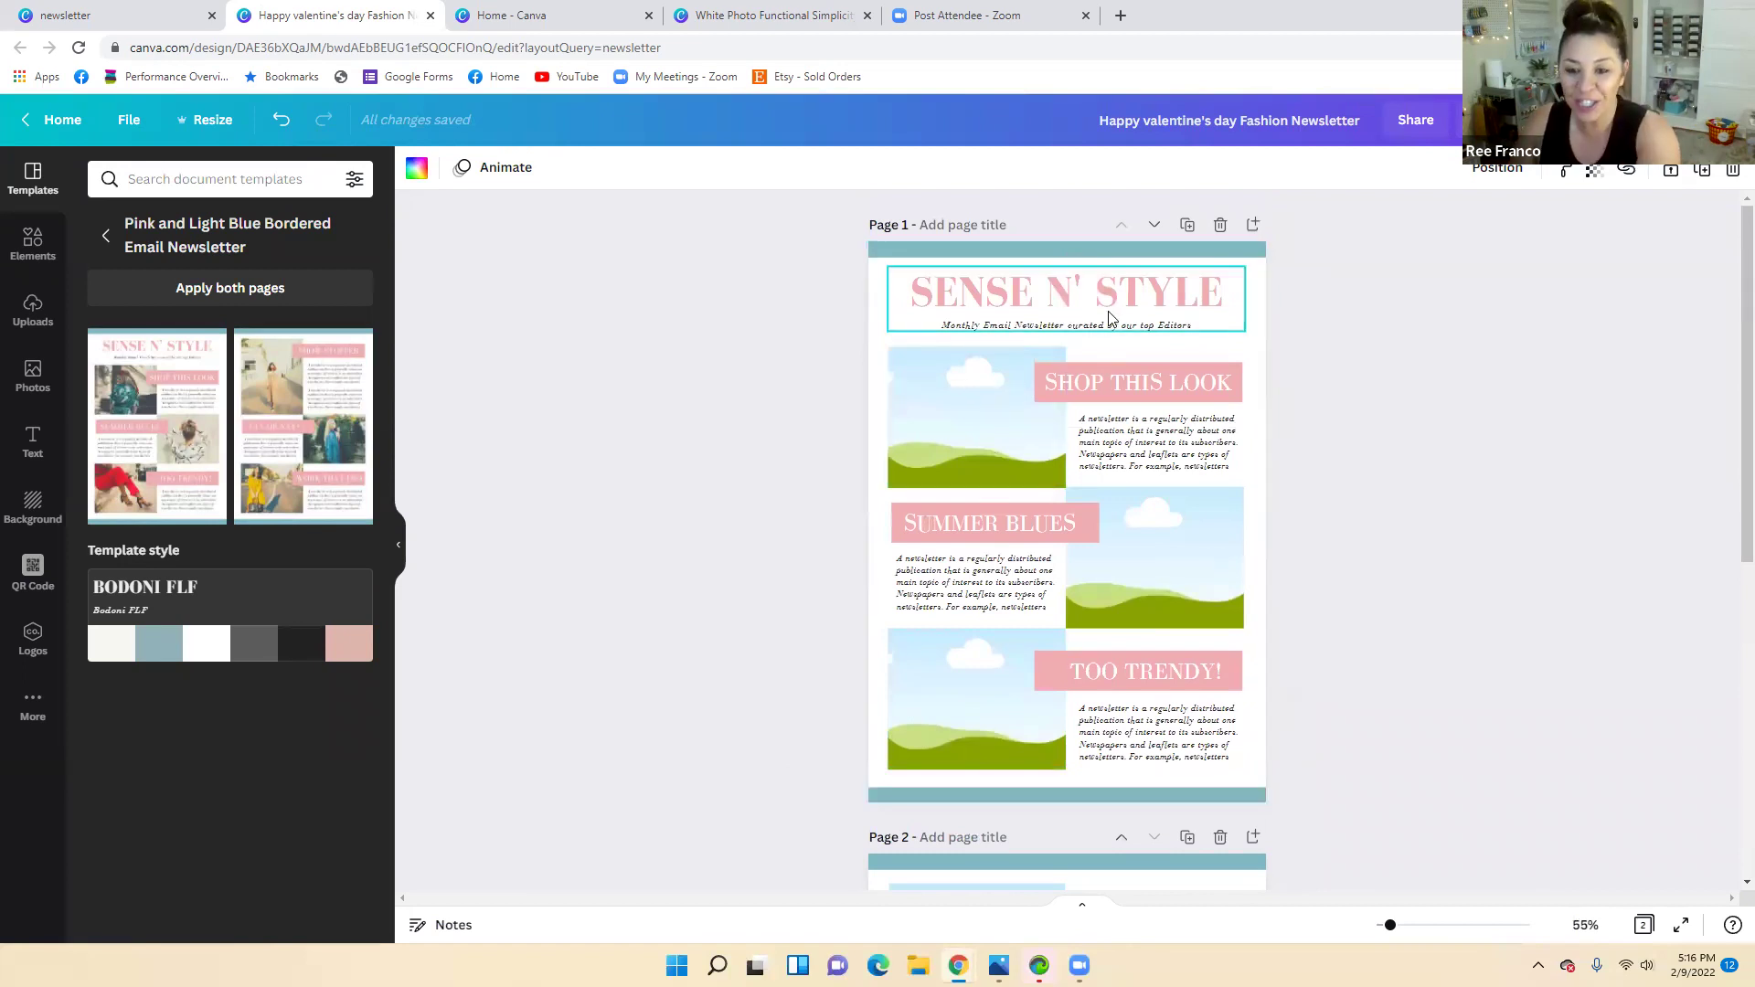
{"action": "left_click", "coordinate": [1121, 255]}
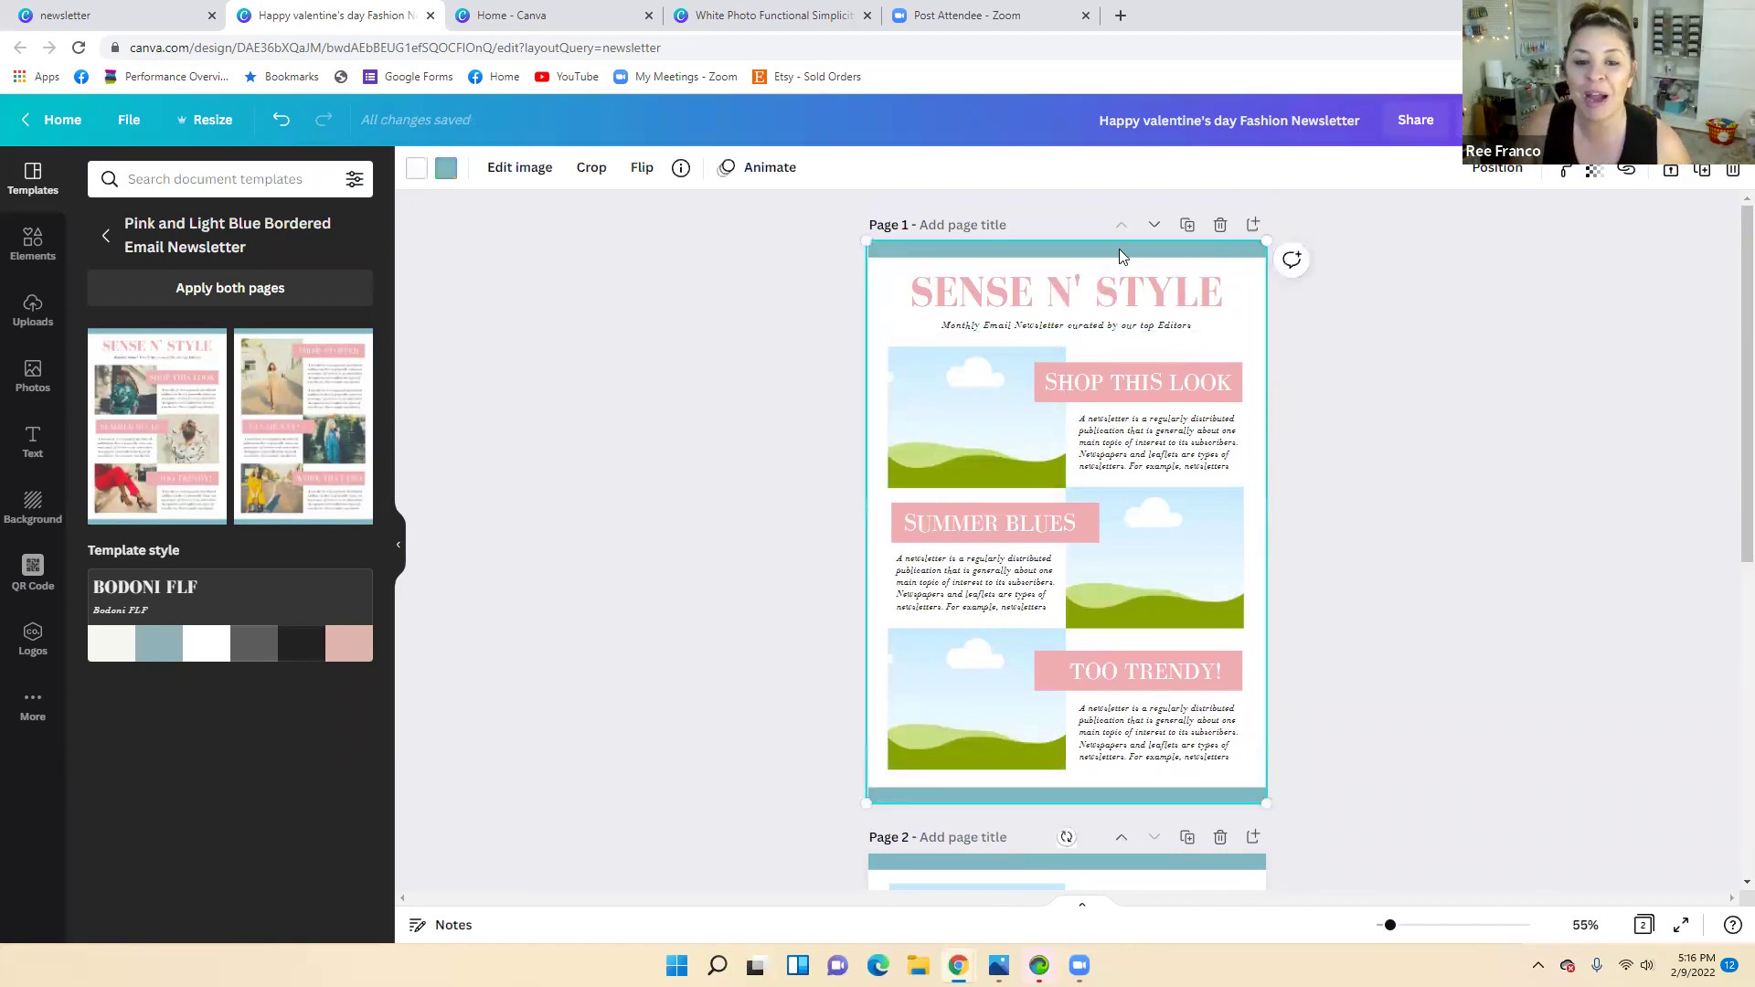
{"action": "left_click", "coordinate": [446, 167]}
{"action": "left_click", "coordinate": [178, 534]}
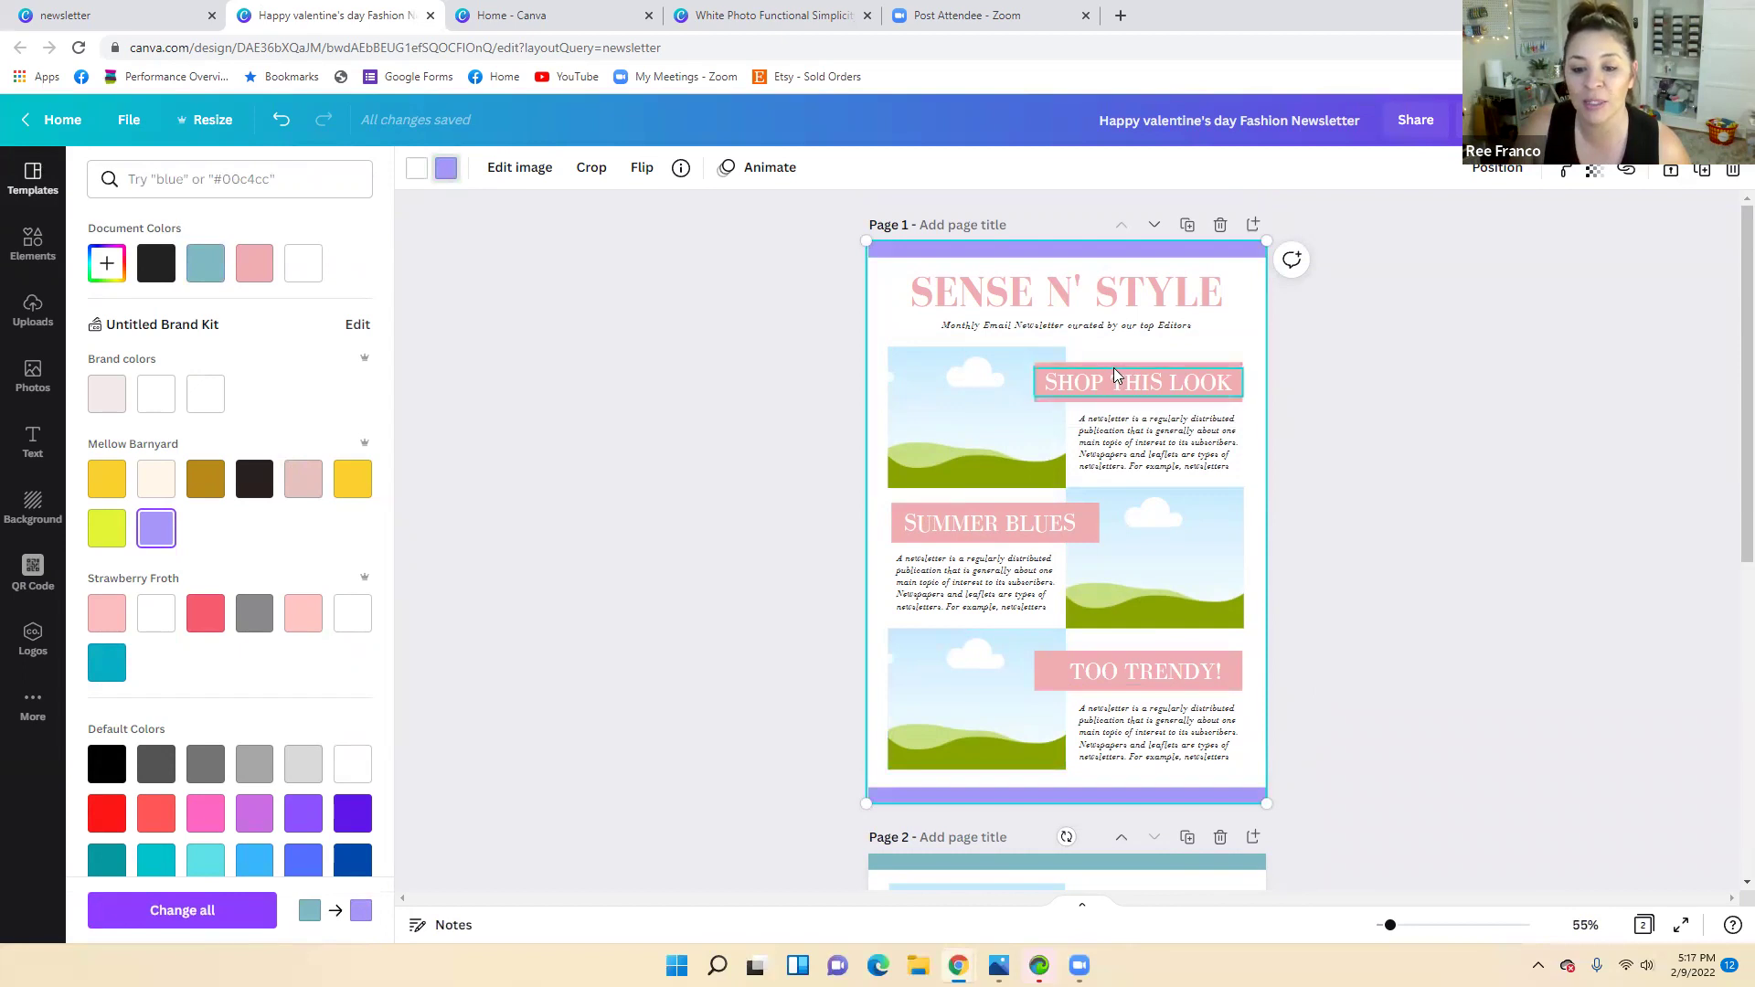
Recolour the banner behind the Shop This Look heading with the same purple as the border and deselect everything
{"action": "left_click", "coordinate": [1113, 370]}
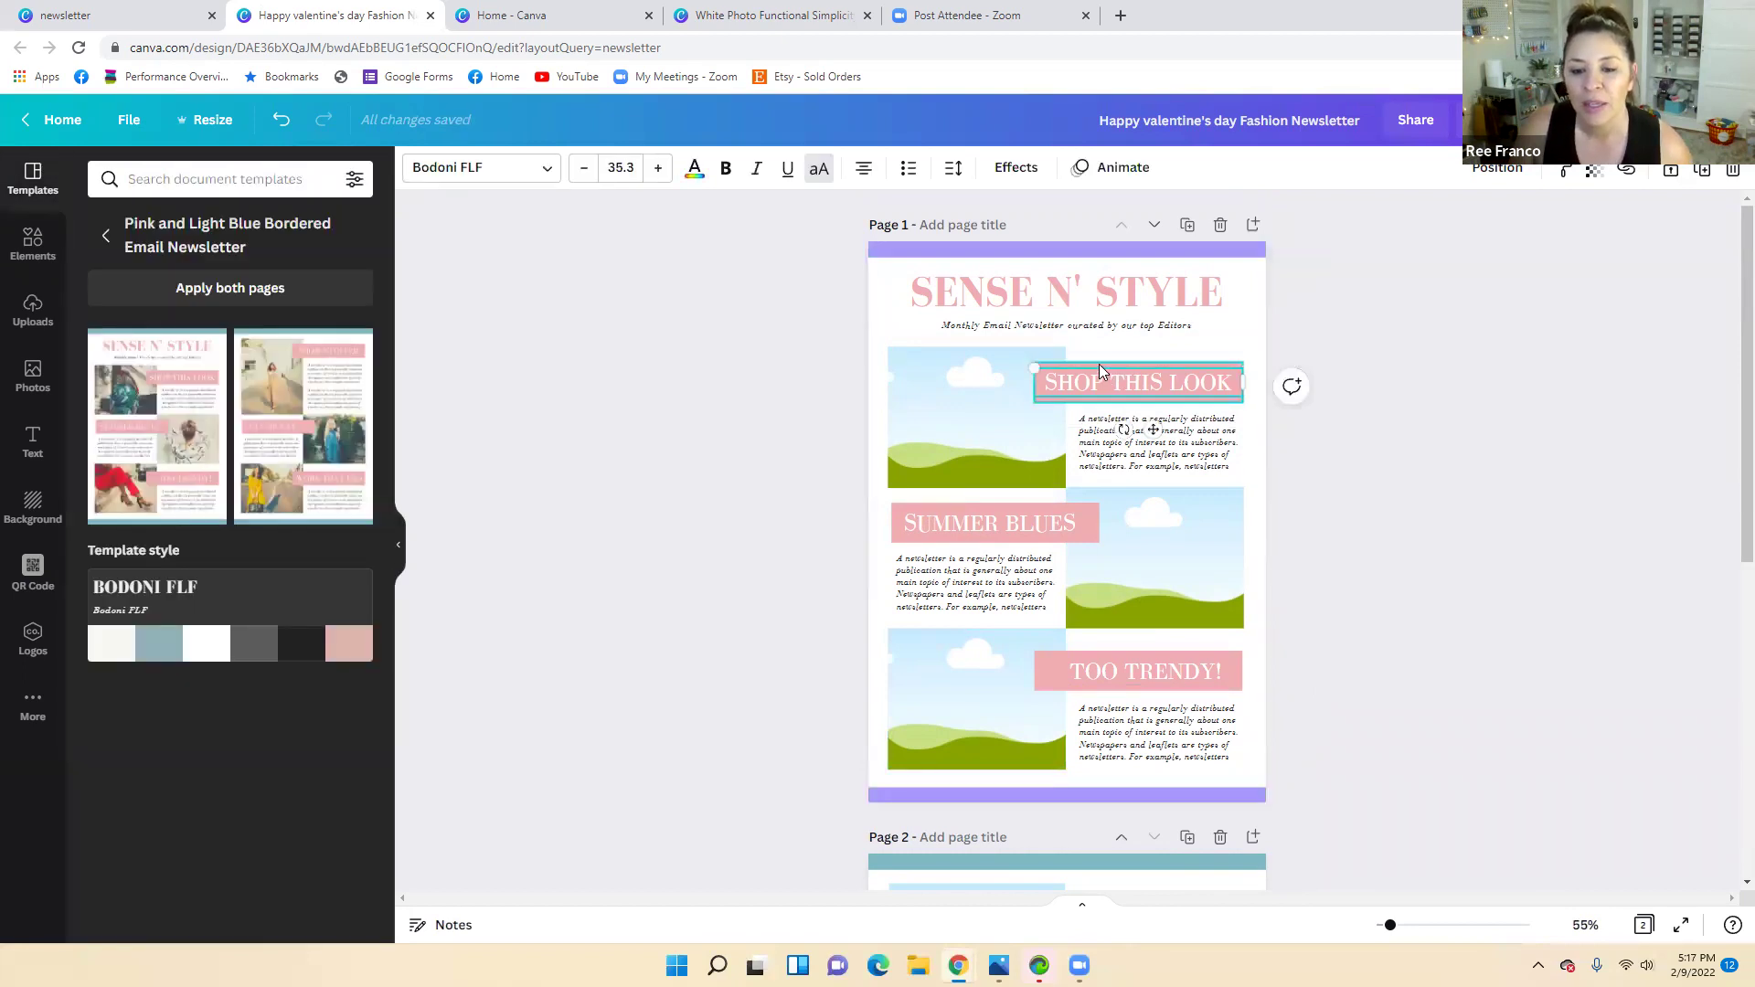
{"action": "left_click", "coordinate": [1100, 363]}
{"action": "left_click", "coordinate": [413, 169]}
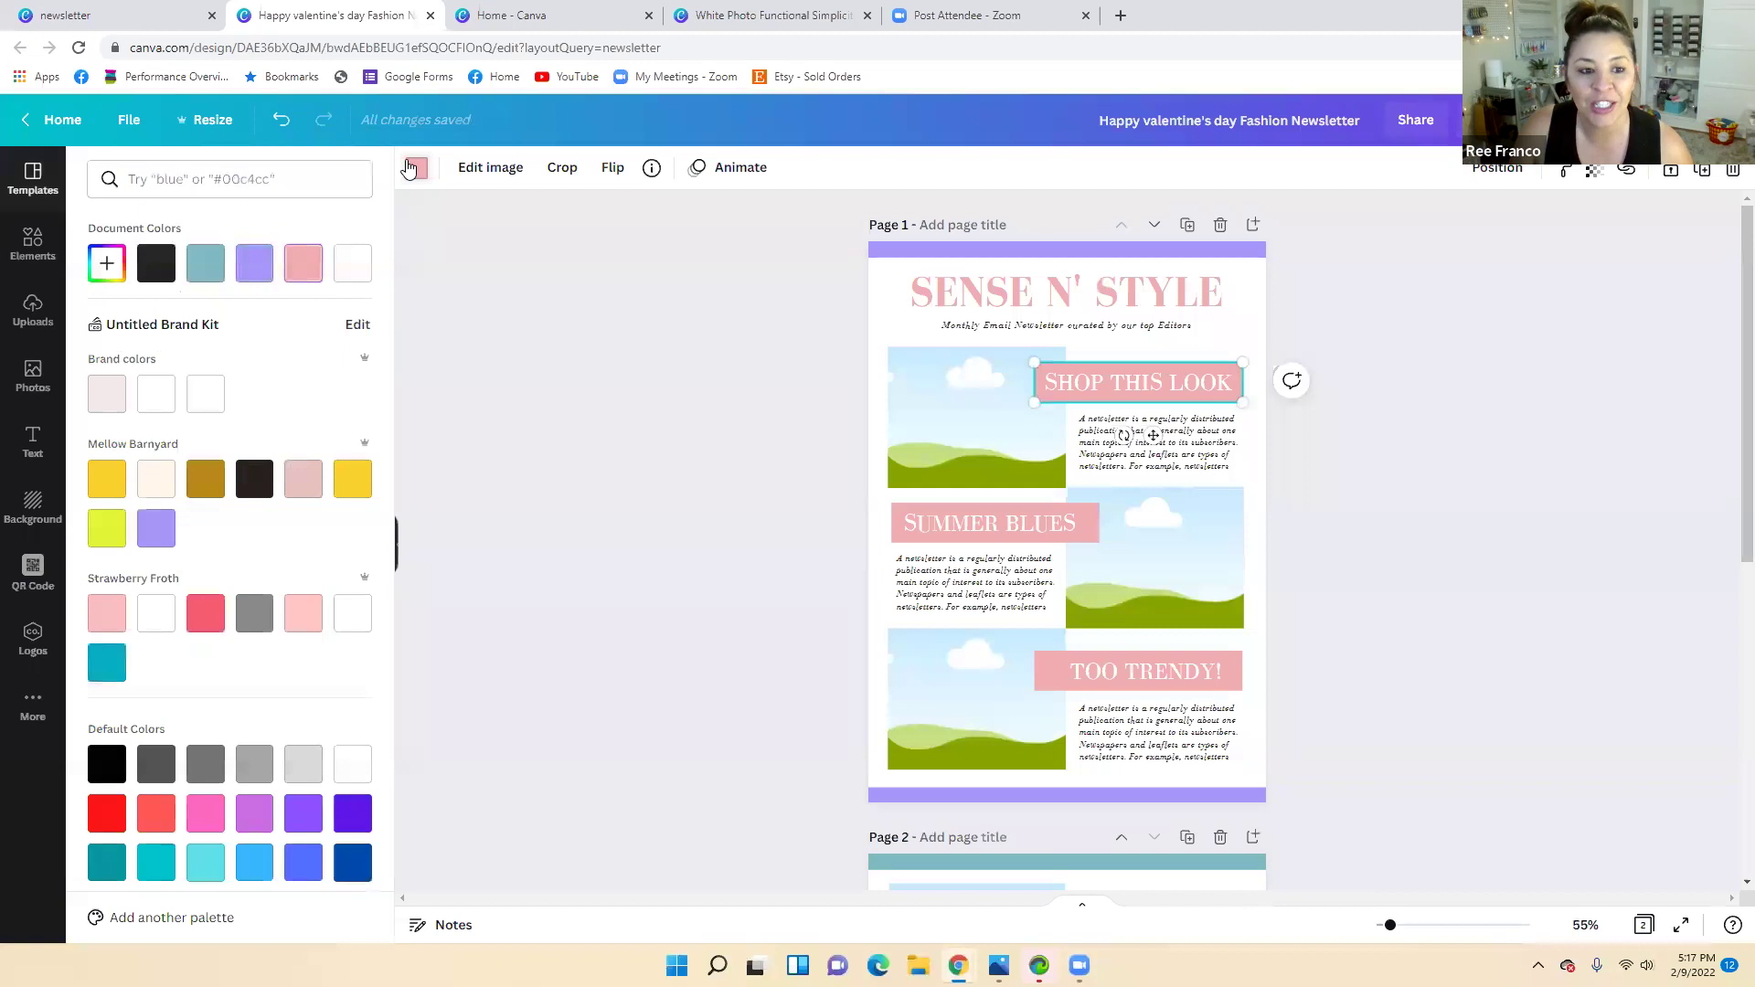
{"action": "left_click", "coordinate": [254, 264]}
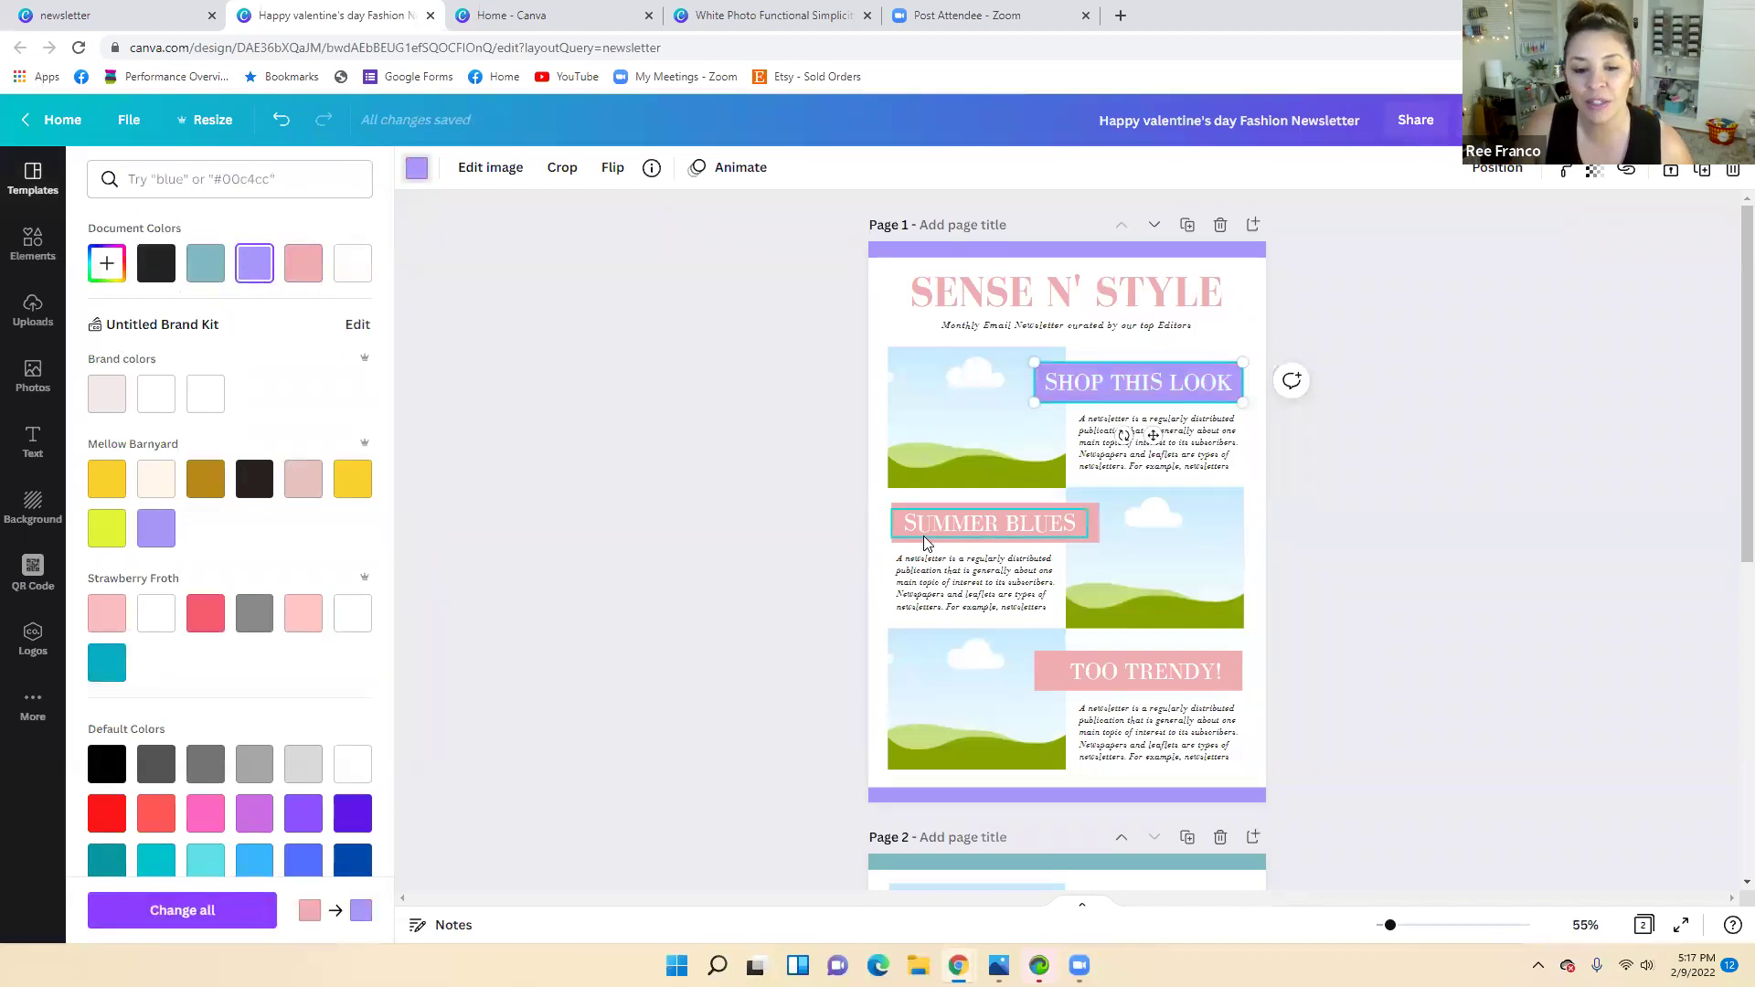
{"action": "left_click", "coordinate": [923, 535]}
{"action": "left_click", "coordinate": [1558, 625]}
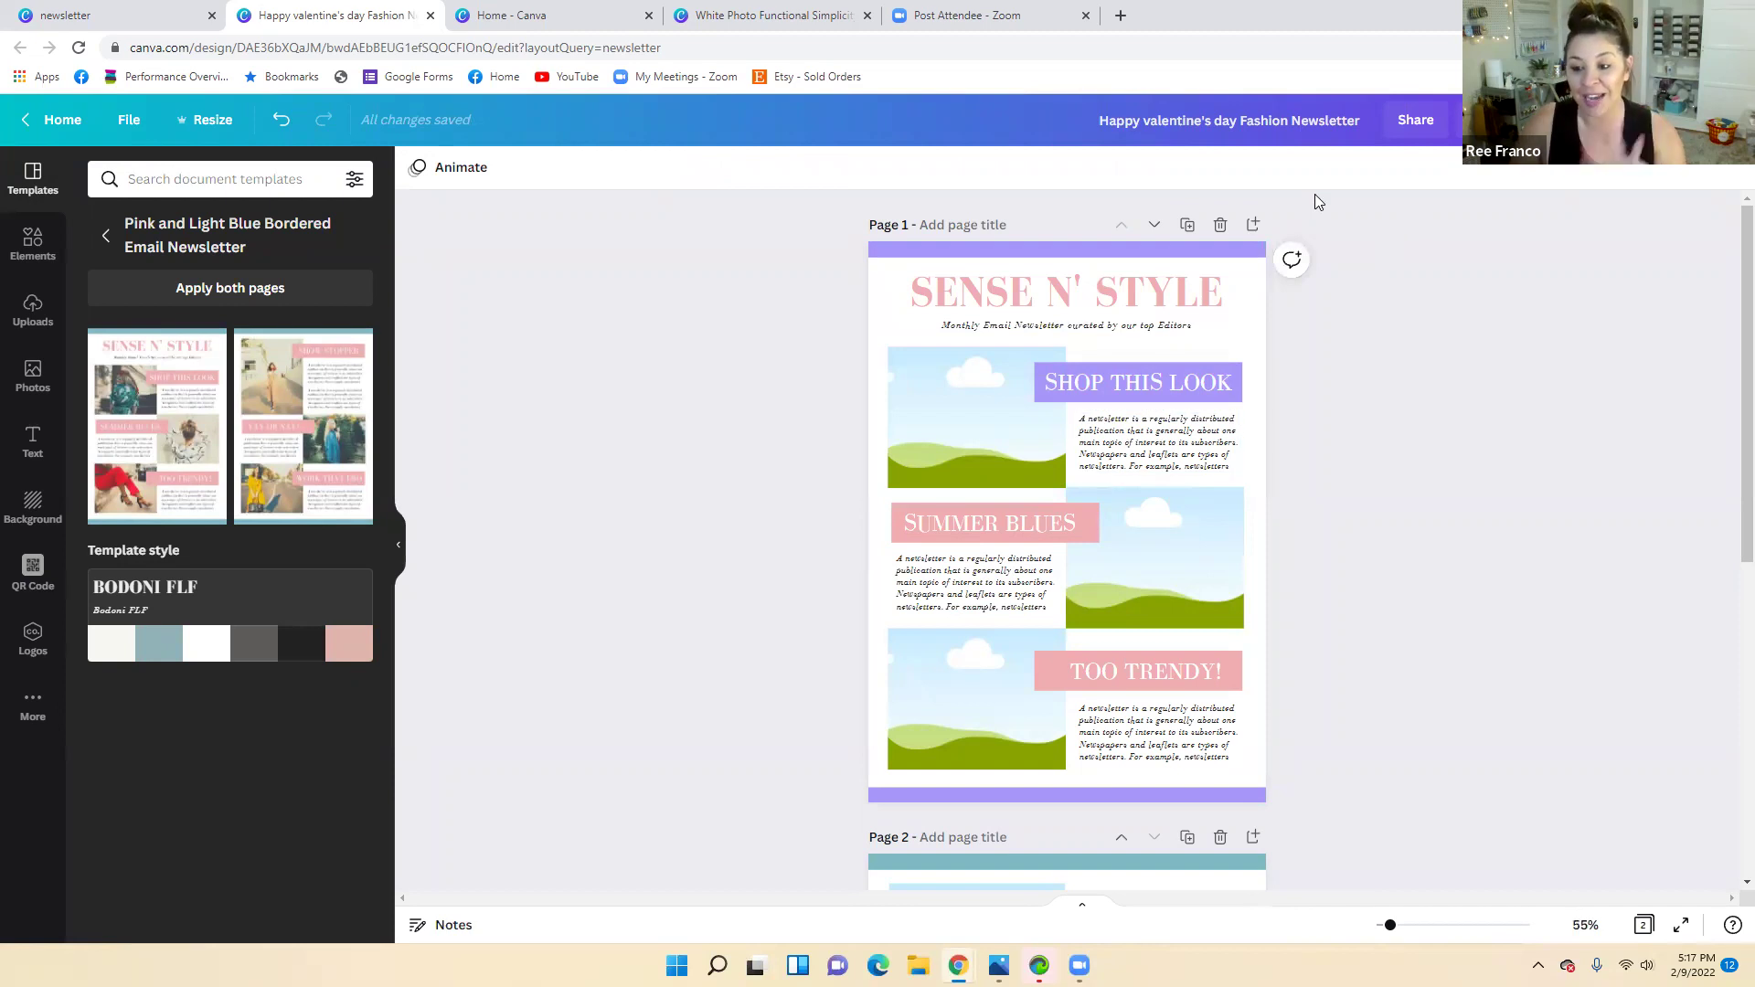
Open the newsletter's download settings, review the available file types and keep PNG as the format
{"action": "scroll", "coordinate": [1314, 542], "scroll_direction": "down", "scroll_amount": 2}
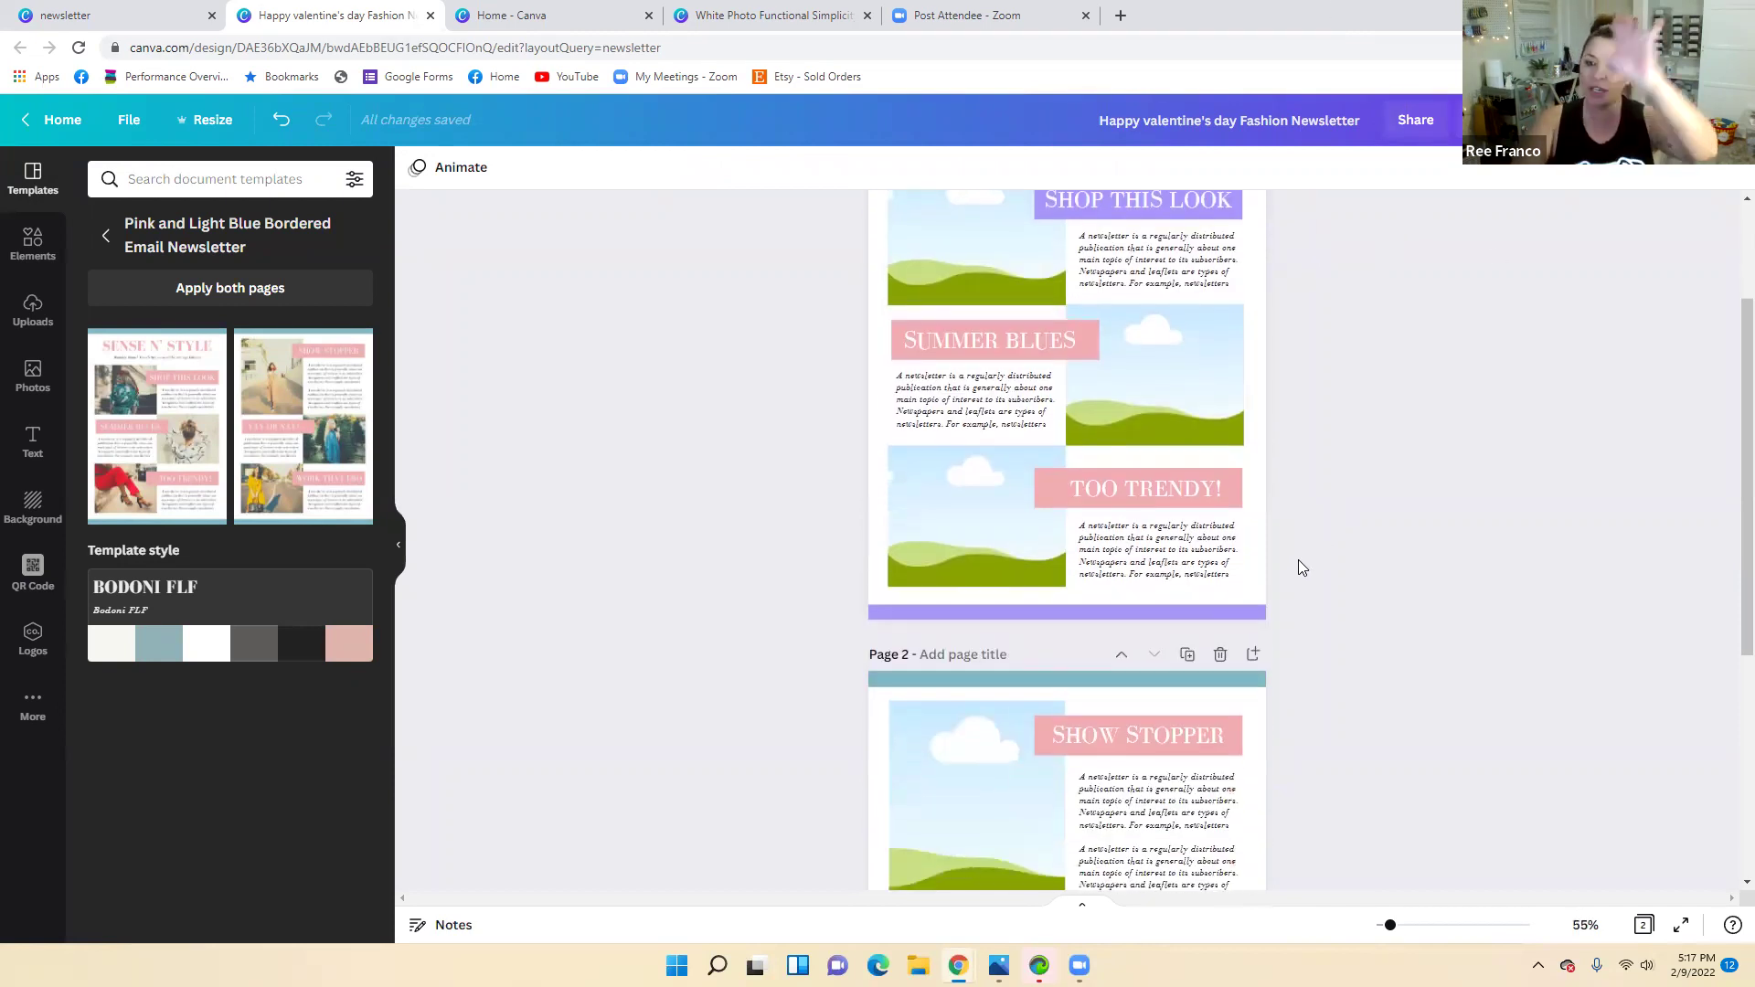
{"action": "left_click", "coordinate": [1678, 120]}
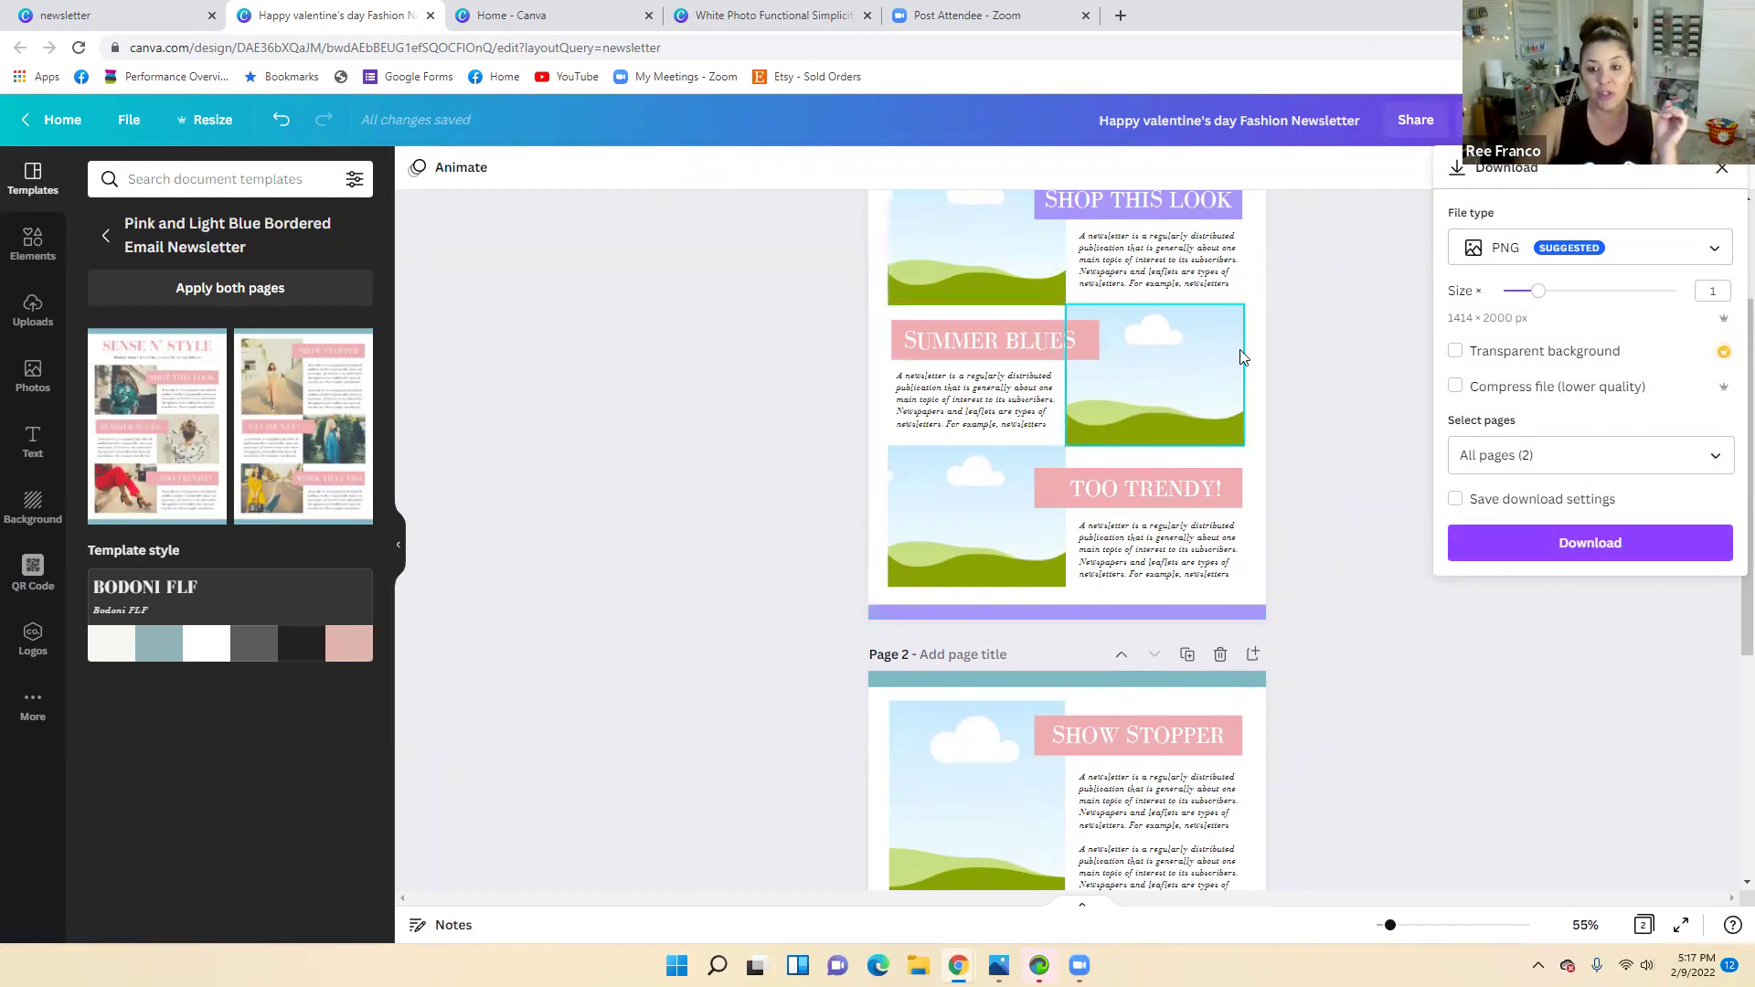
{"action": "left_click", "coordinate": [1628, 261]}
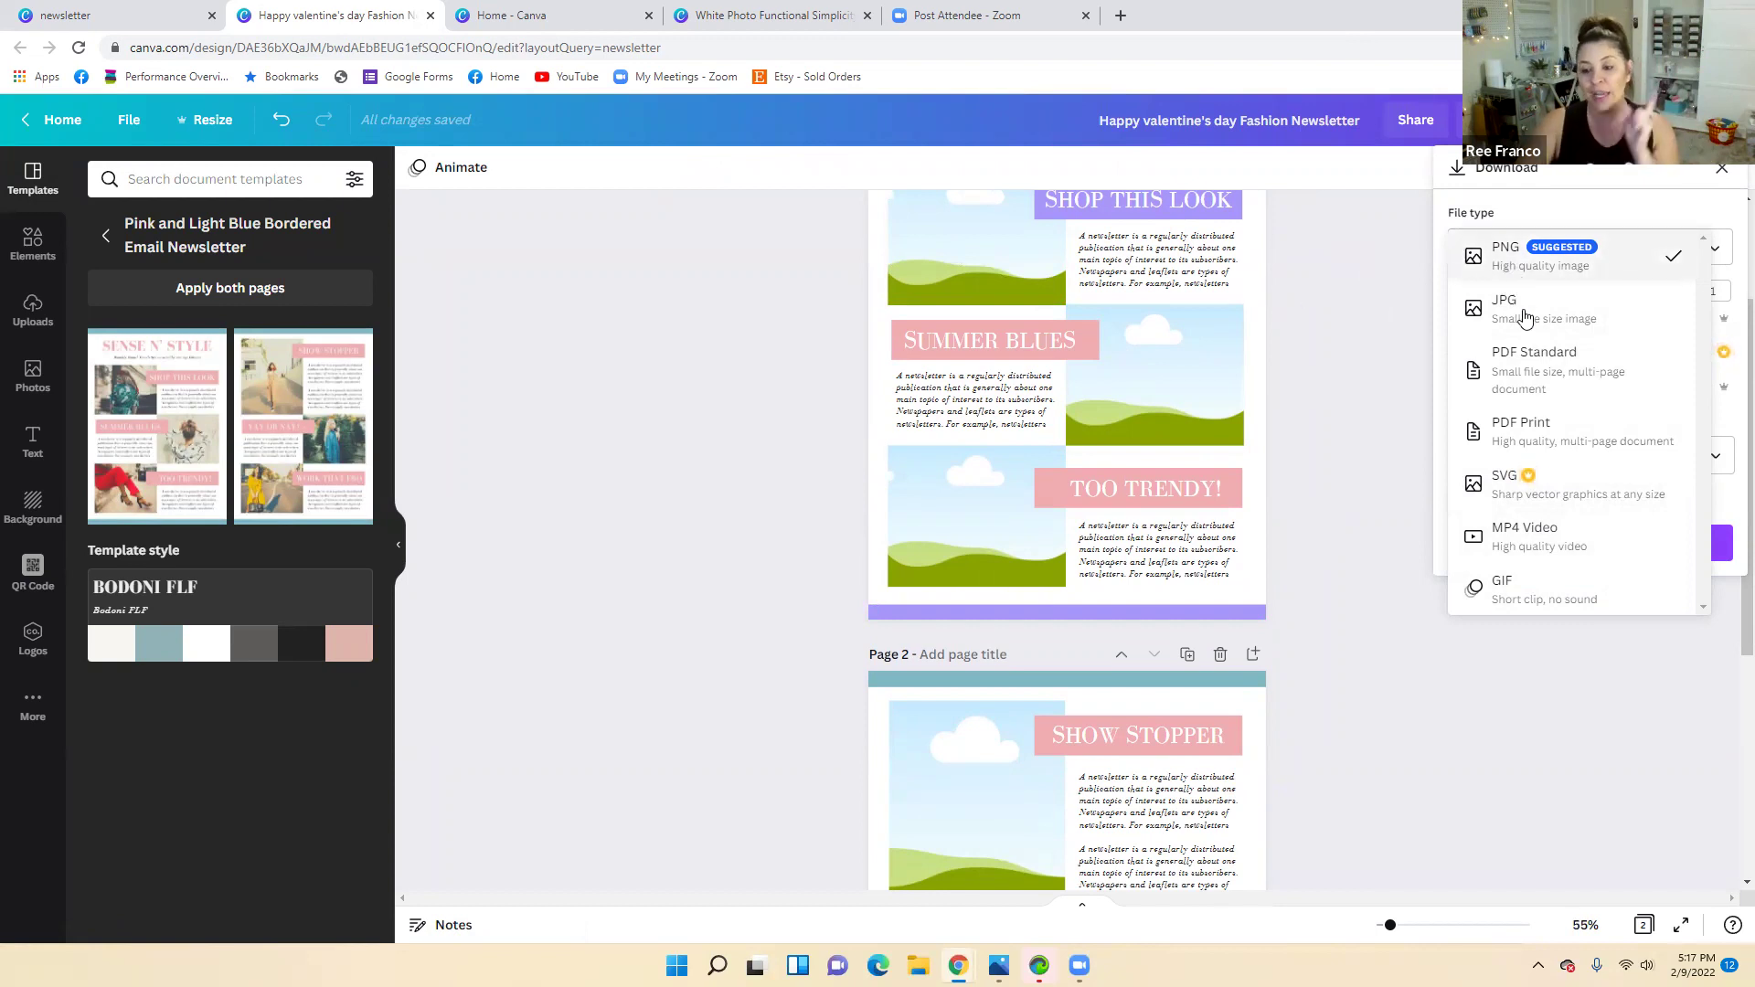
{"action": "left_click", "coordinate": [1522, 276]}
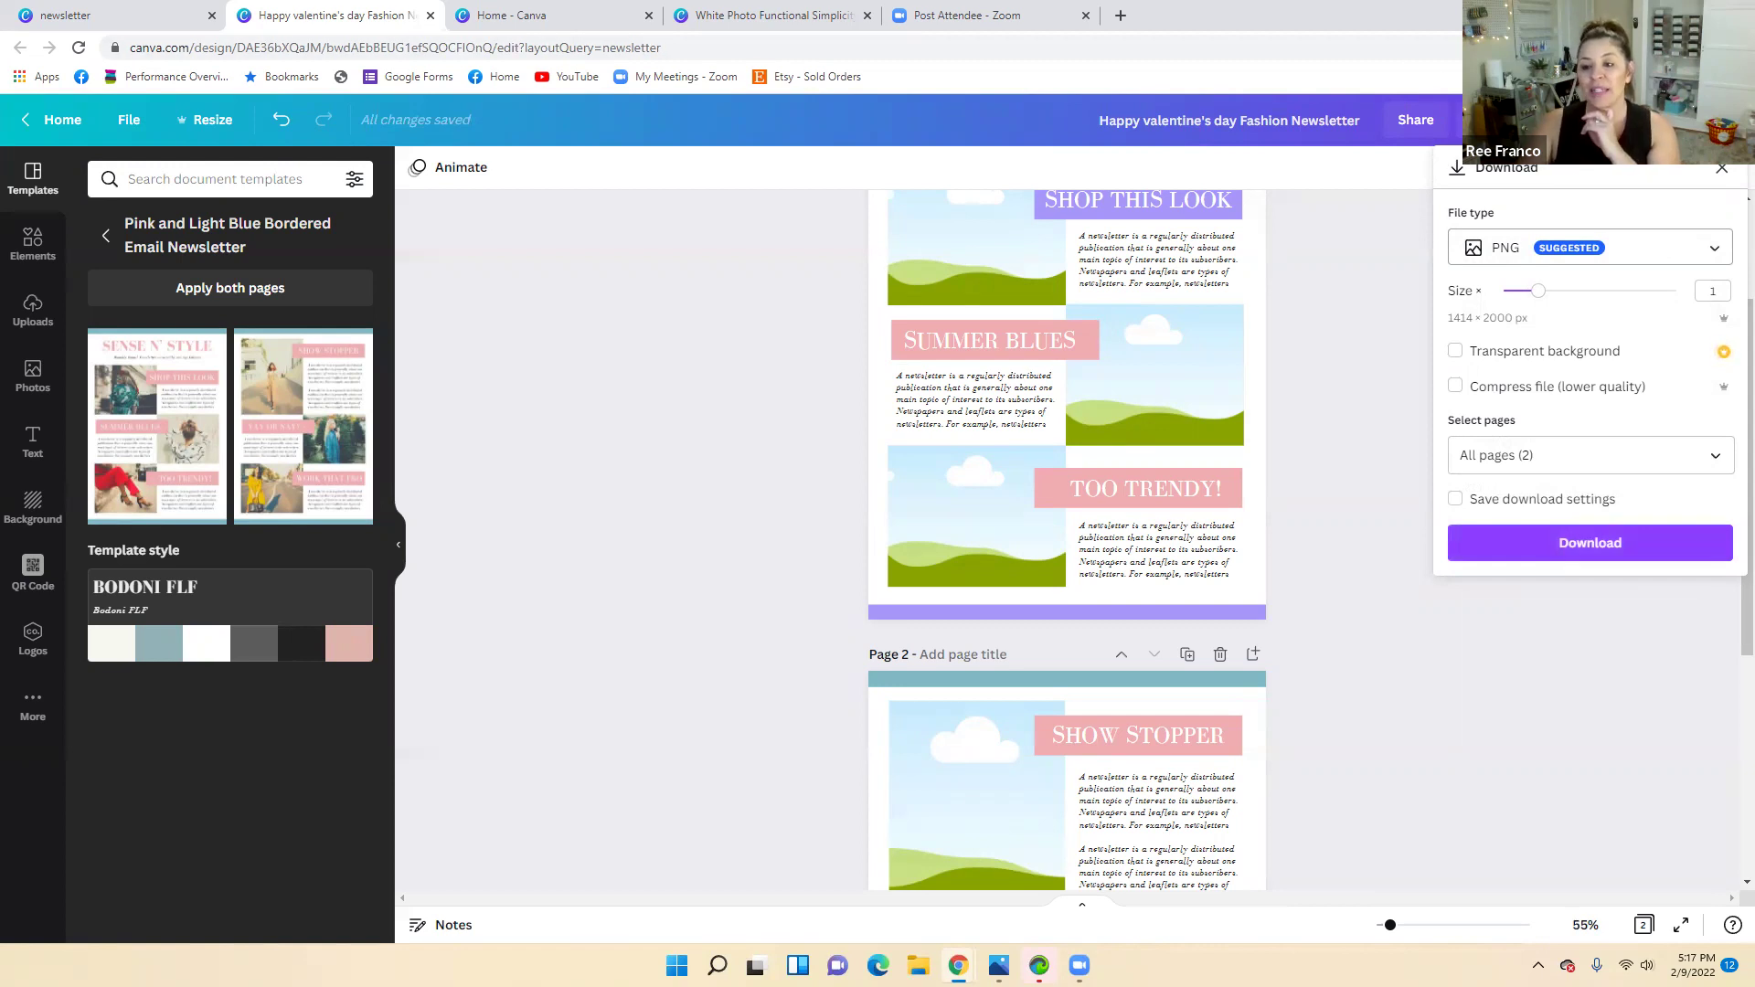
Expand the full list of sharing destinations for the newsletter and choose Mailchimp as the publishing destination
{"action": "left_click", "coordinate": [1725, 120]}
{"action": "left_click", "coordinate": [1724, 120]}
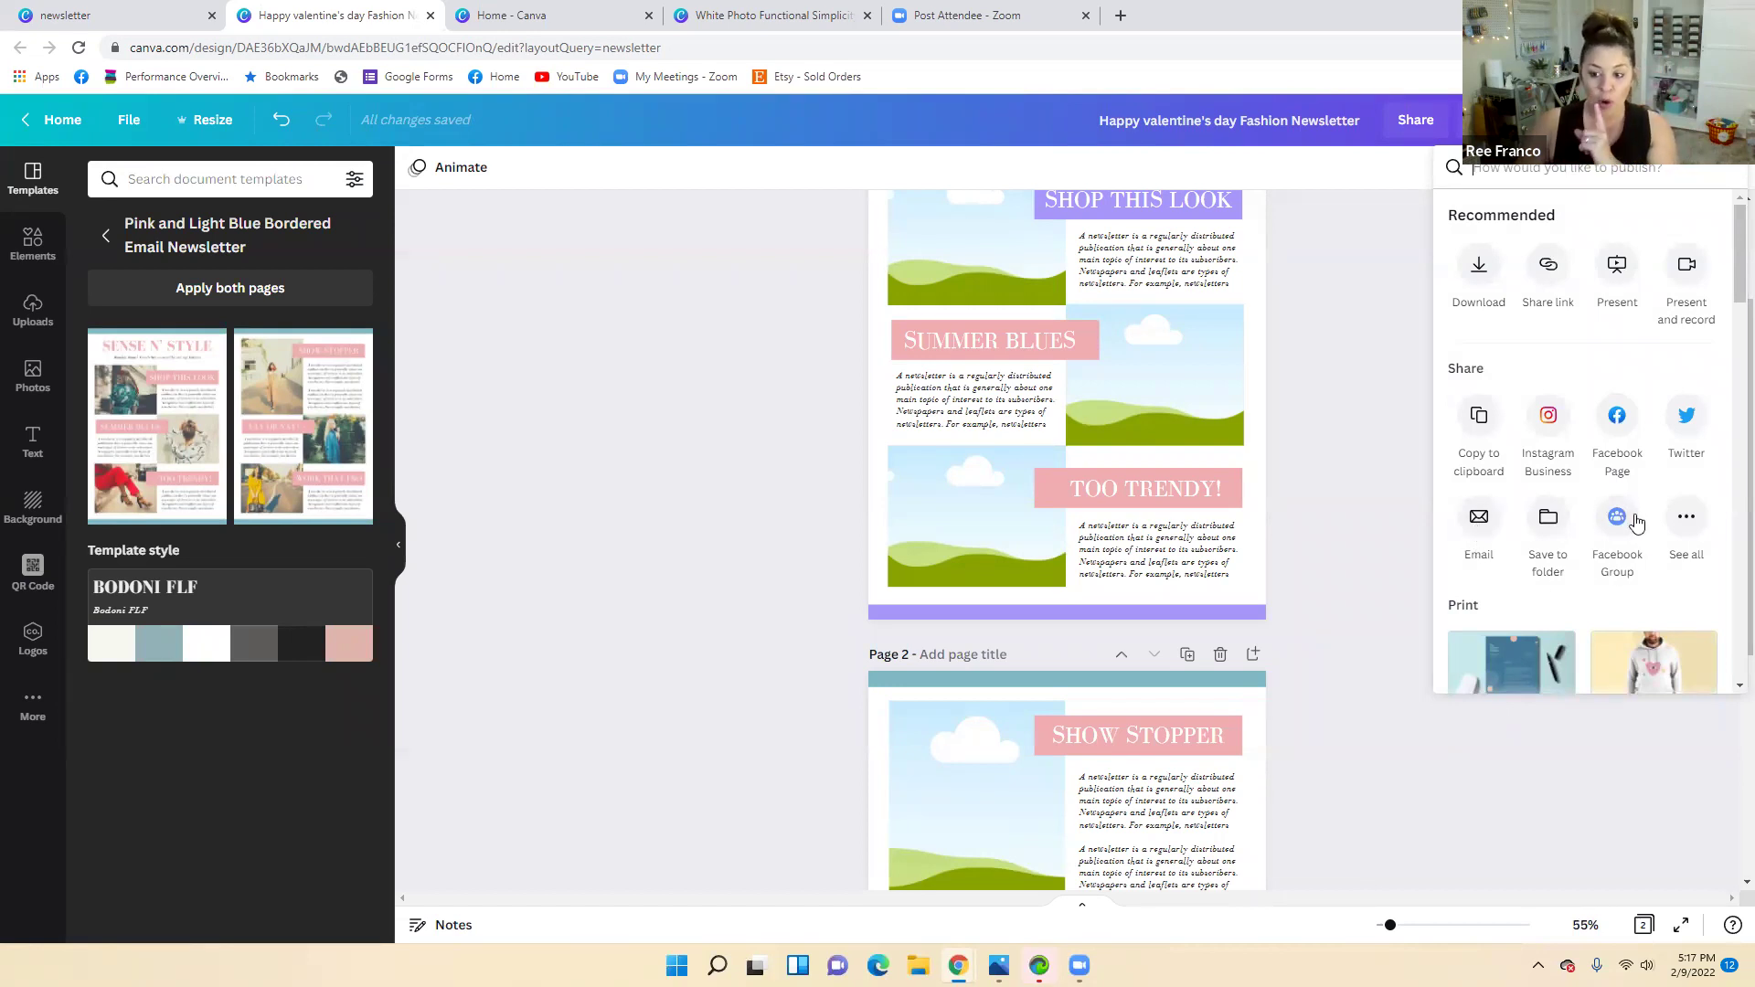
{"action": "left_click", "coordinate": [1682, 517]}
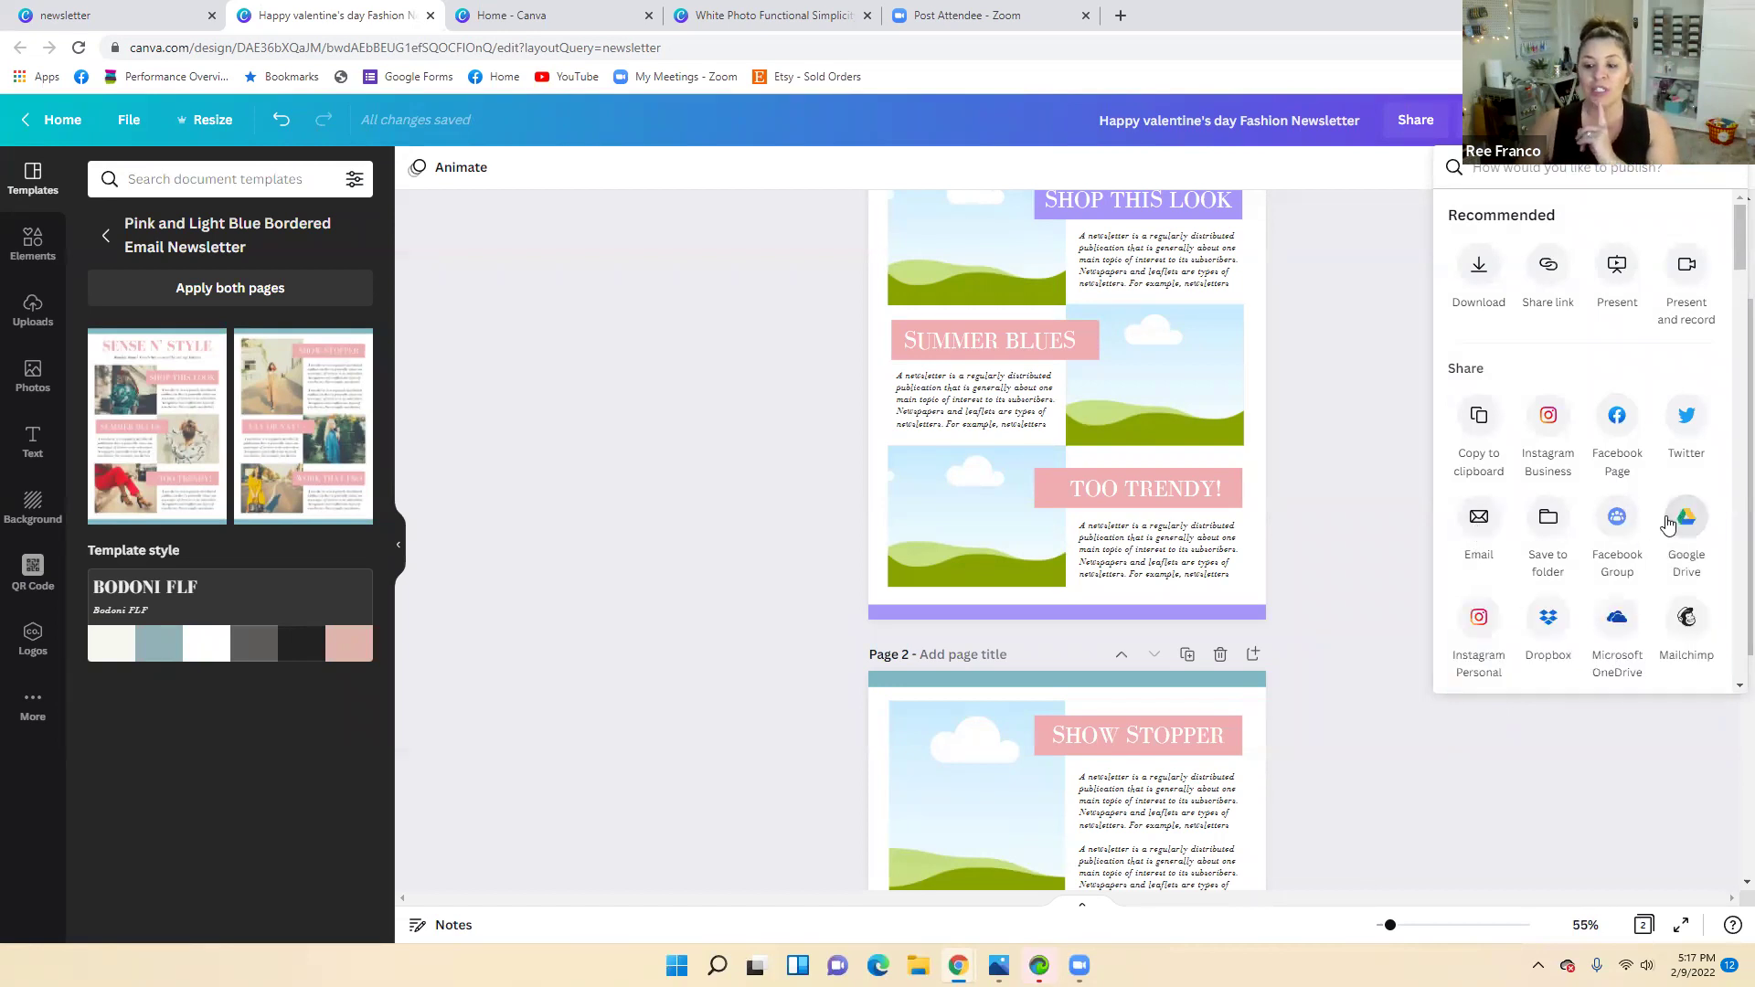
{"action": "scroll", "coordinate": [1668, 524], "scroll_direction": "down", "scroll_amount": 1}
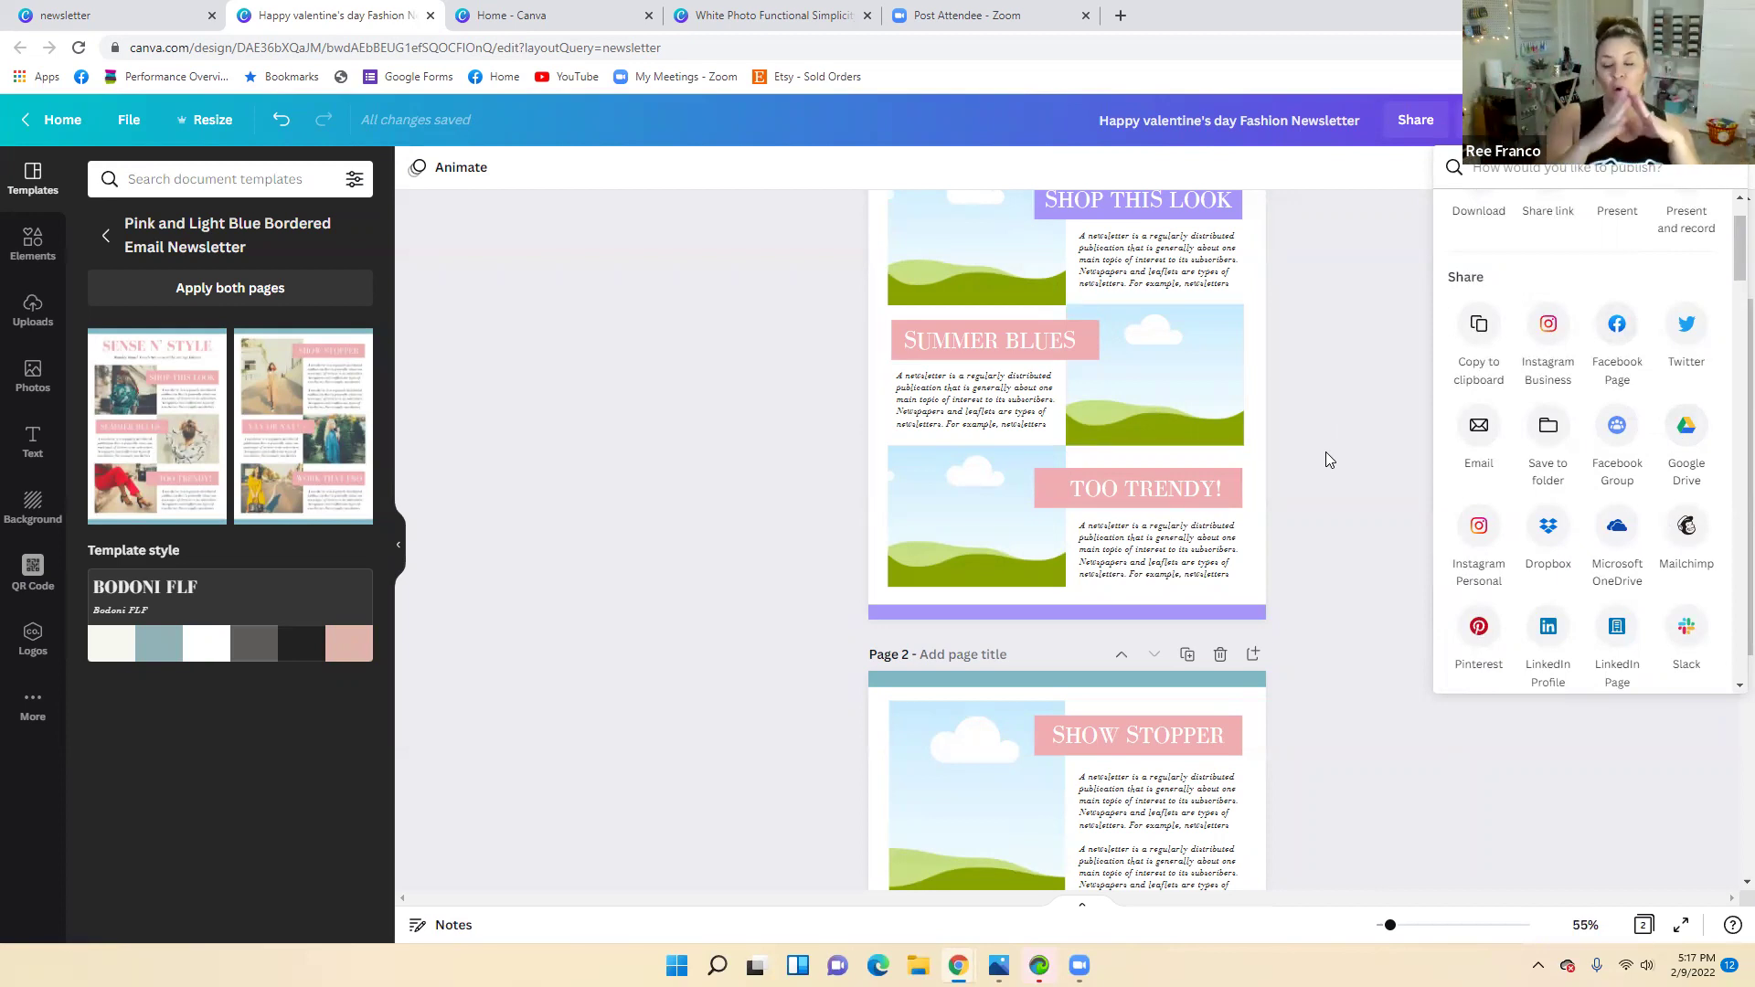
{"action": "left_click", "coordinate": [1683, 525]}
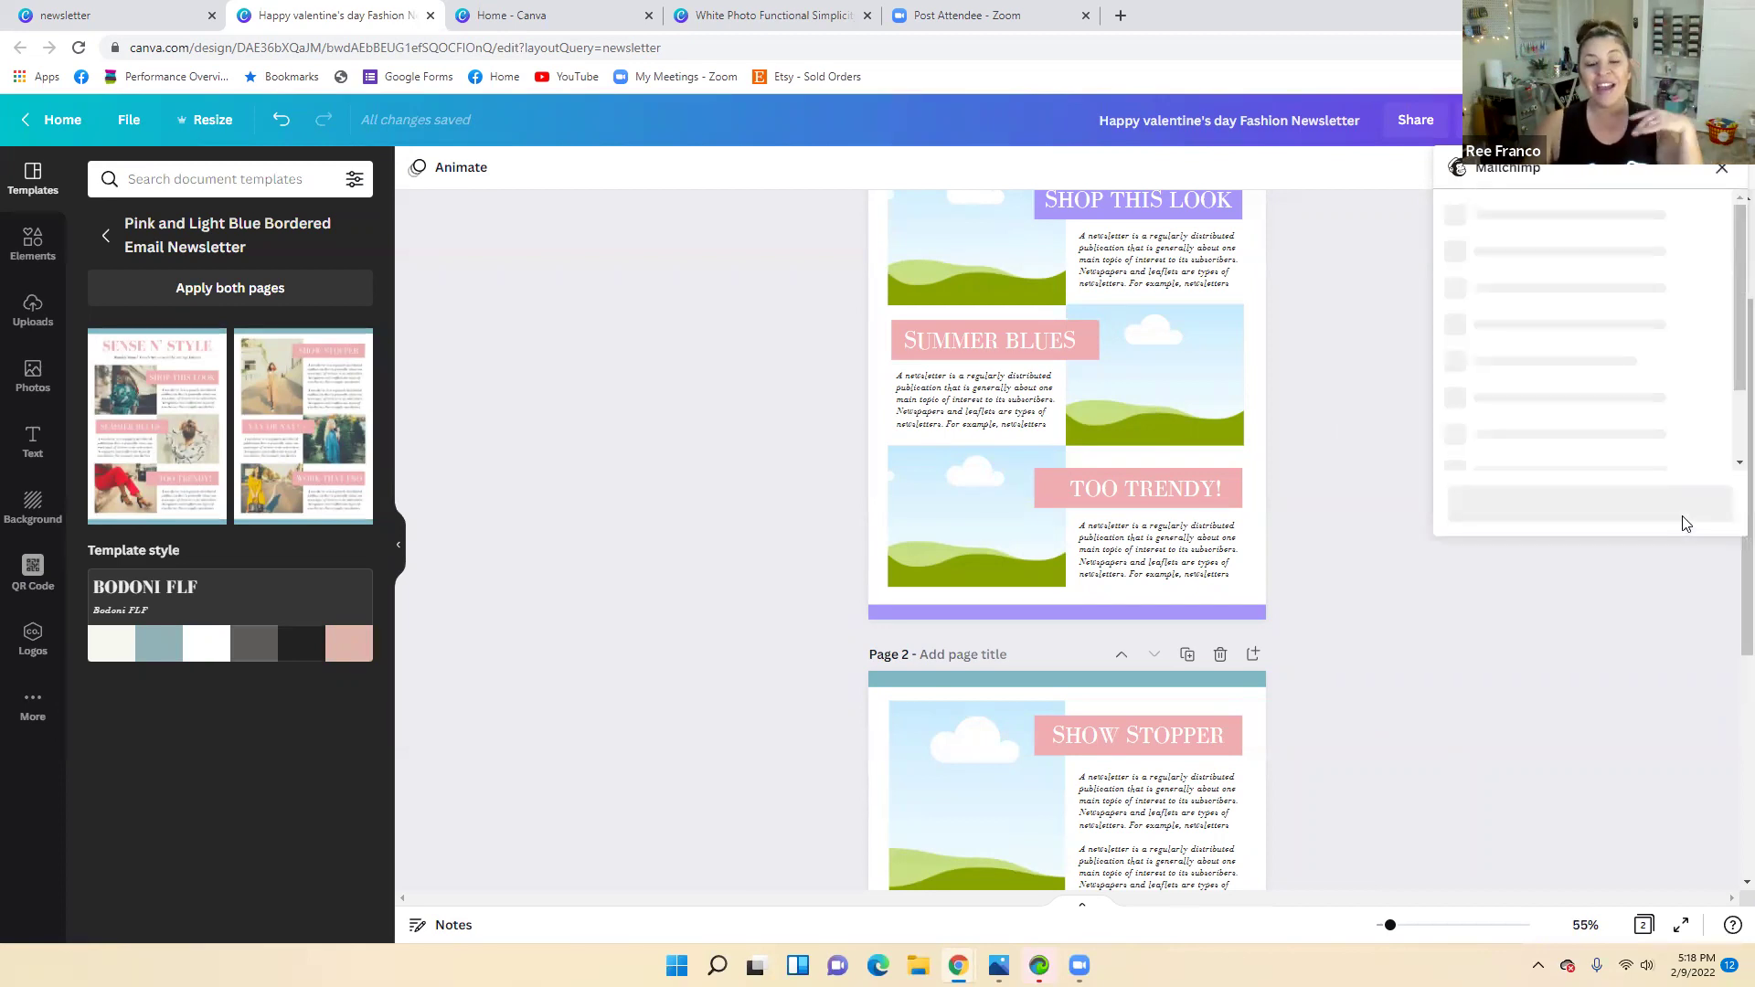